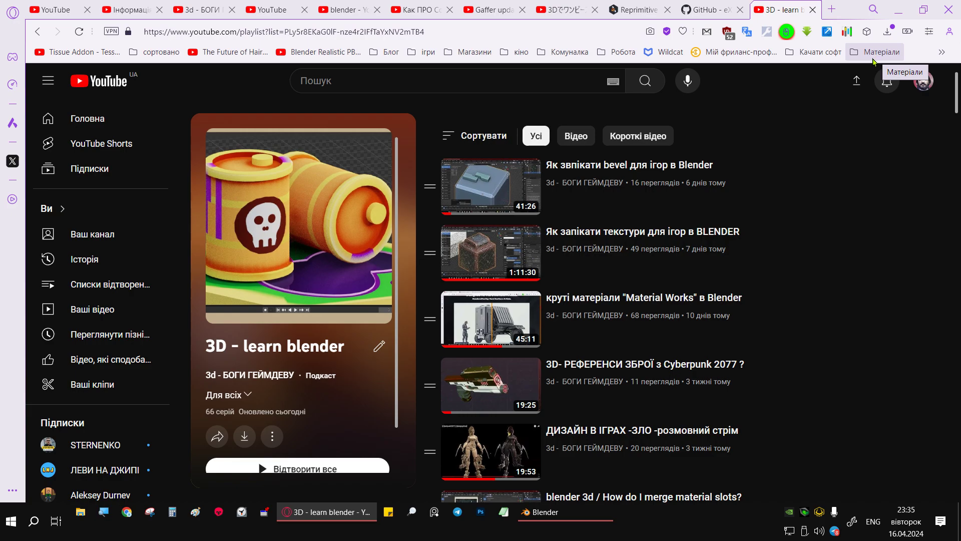
- Show the RePrimitive add-on's Blender Market product page in the browser
{"action": "left_click", "coordinate": [637, 9]}
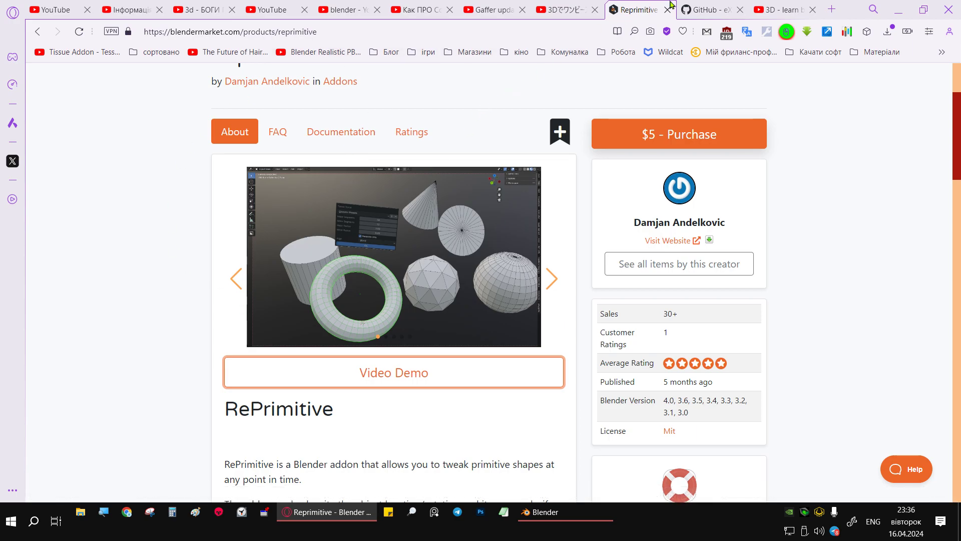
- Glance at the RePrimitive GitHub repository, then browse down the 3D - learn blender playlist
{"action": "left_click", "coordinate": [710, 7]}
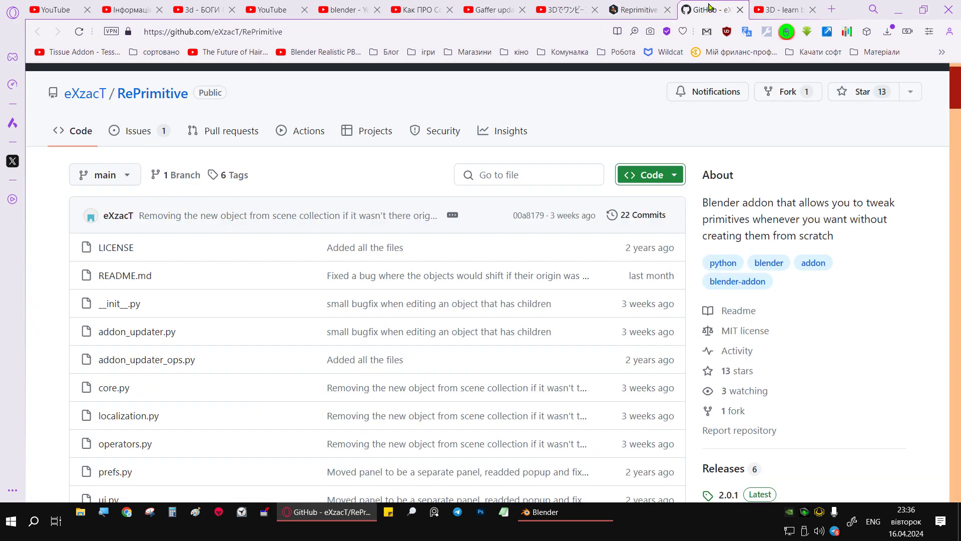
{"action": "left_click", "coordinate": [566, 9]}
{"action": "left_click", "coordinate": [797, 9]}
{"action": "scroll", "coordinate": [725, 215], "scroll_direction": "down", "scroll_amount": 2}
{"action": "scroll", "coordinate": [723, 200], "scroll_direction": "down", "scroll_amount": 2}
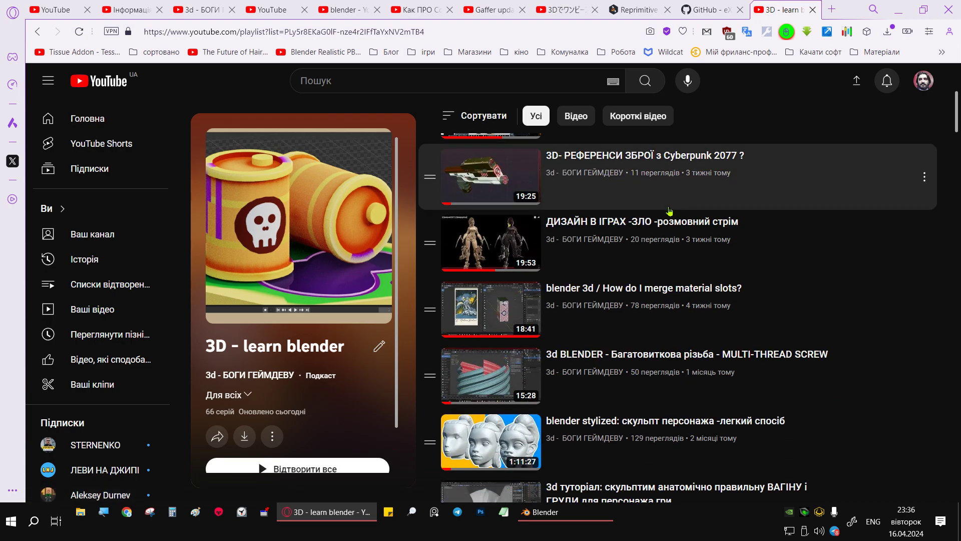
{"action": "scroll", "coordinate": [721, 280], "scroll_direction": "down", "scroll_amount": 2}
{"action": "scroll", "coordinate": [721, 291], "scroll_direction": "down", "scroll_amount": 3}
{"action": "scroll", "coordinate": [666, 295], "scroll_direction": "down", "scroll_amount": 4}
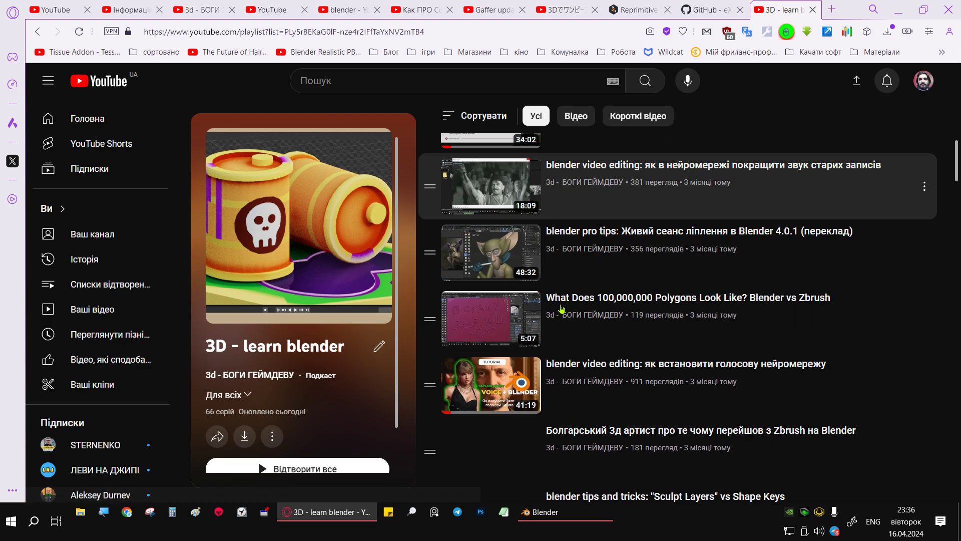
{"action": "scroll", "coordinate": [611, 300], "scroll_direction": "down", "scroll_amount": 2}
{"action": "scroll", "coordinate": [549, 303], "scroll_direction": "down", "scroll_amount": 5}
{"action": "scroll", "coordinate": [549, 303], "scroll_direction": "down", "scroll_amount": 2}
{"action": "scroll", "coordinate": [548, 303], "scroll_direction": "down", "scroll_amount": 4}
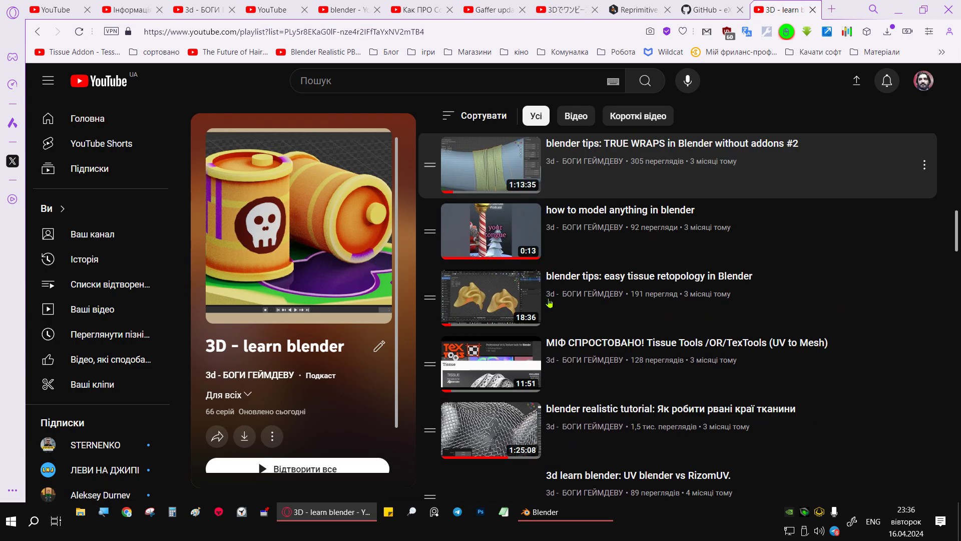
{"action": "scroll", "coordinate": [546, 304], "scroll_direction": "down", "scroll_amount": 4}
{"action": "scroll", "coordinate": [545, 304], "scroll_direction": "down", "scroll_amount": 4}
{"action": "scroll", "coordinate": [544, 304], "scroll_direction": "down", "scroll_amount": 5}
{"action": "scroll", "coordinate": [576, 301], "scroll_direction": "down", "scroll_amount": 2}
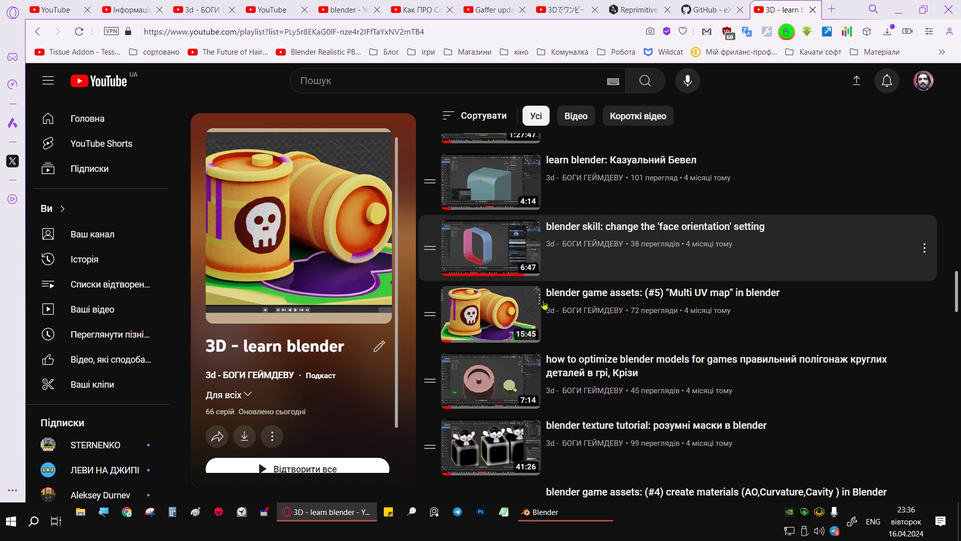
{"action": "scroll", "coordinate": [610, 299], "scroll_direction": "down", "scroll_amount": 1}
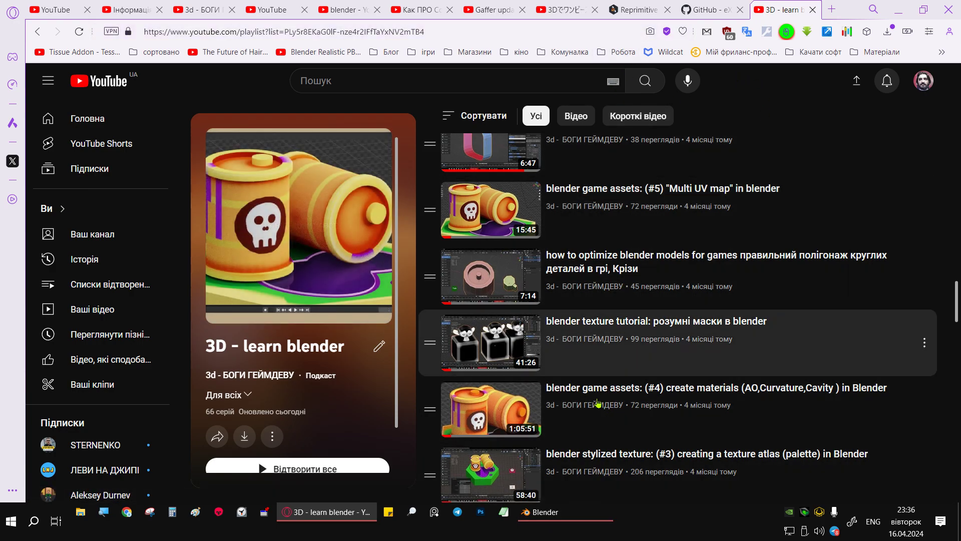
- In Blender, switch to an orthographic view and add a cylinder mesh
{"action": "left_click", "coordinate": [554, 513]}
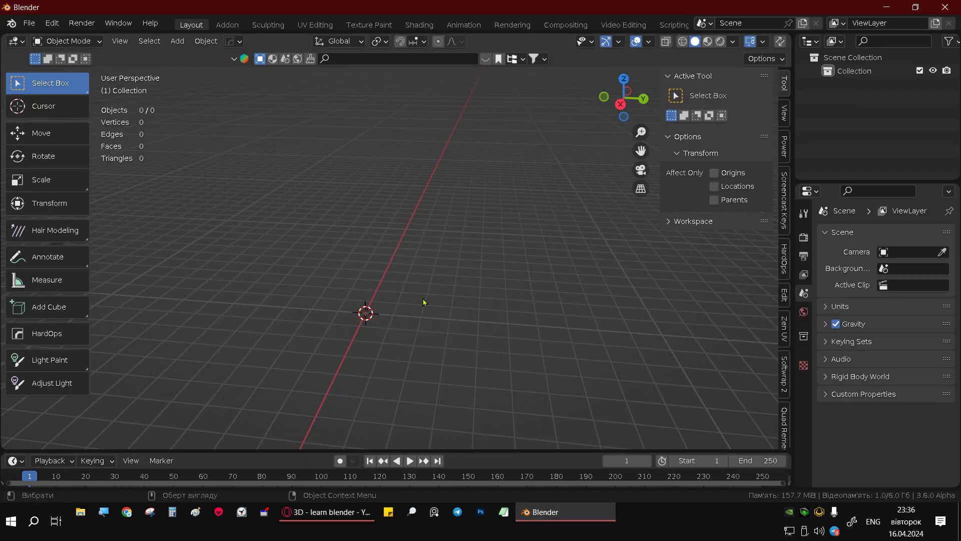
{"action": "key", "text": "KP_5"}
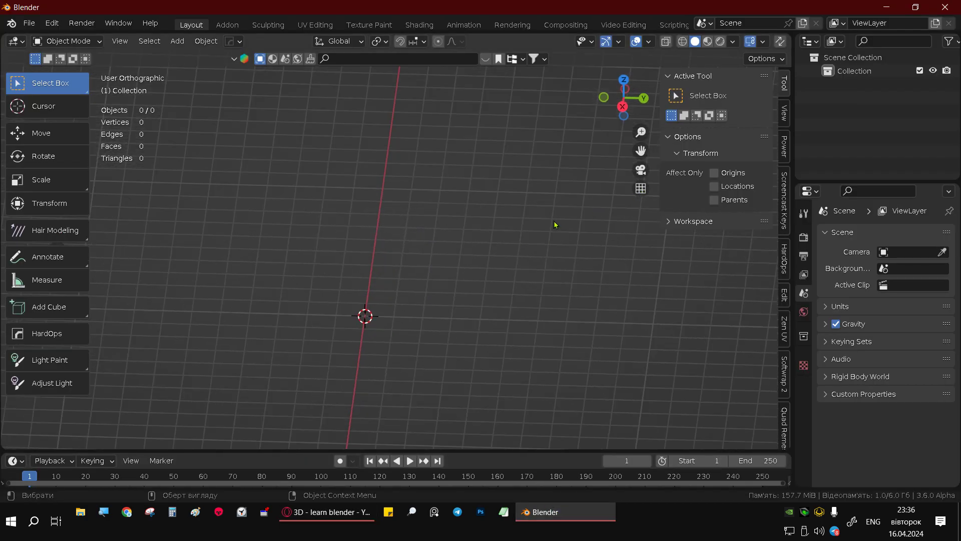
{"action": "middle_click_drag", "start_coordinate": [427, 225], "coordinate": [413, 272], "text": "shift"}
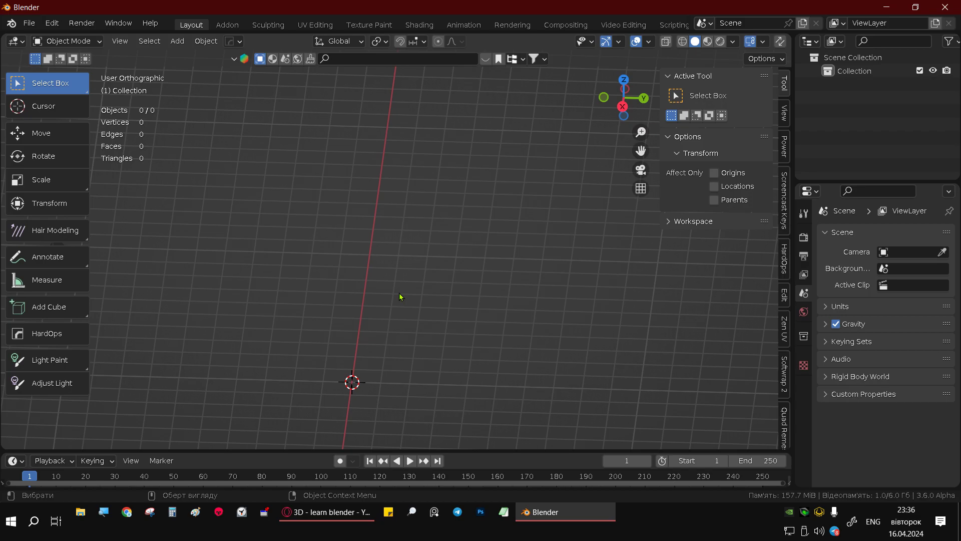
{"action": "key", "text": "shift+a"}
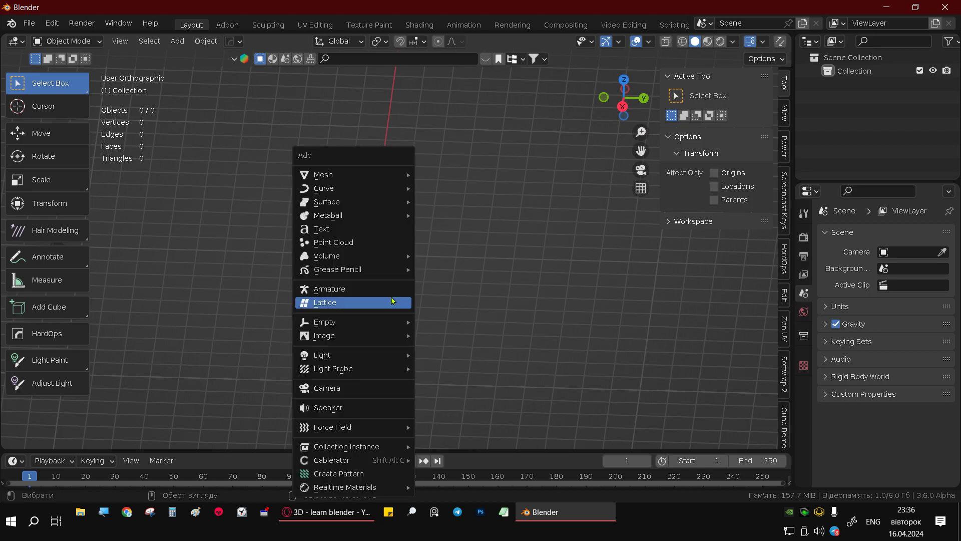
{"action": "mouse_move", "coordinate": [353, 174]}
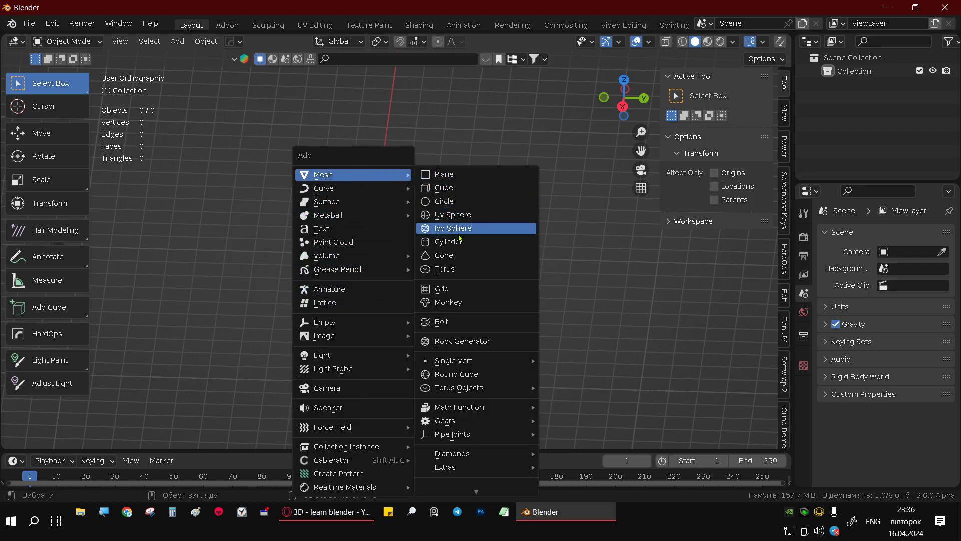
{"action": "left_click", "coordinate": [458, 245]}
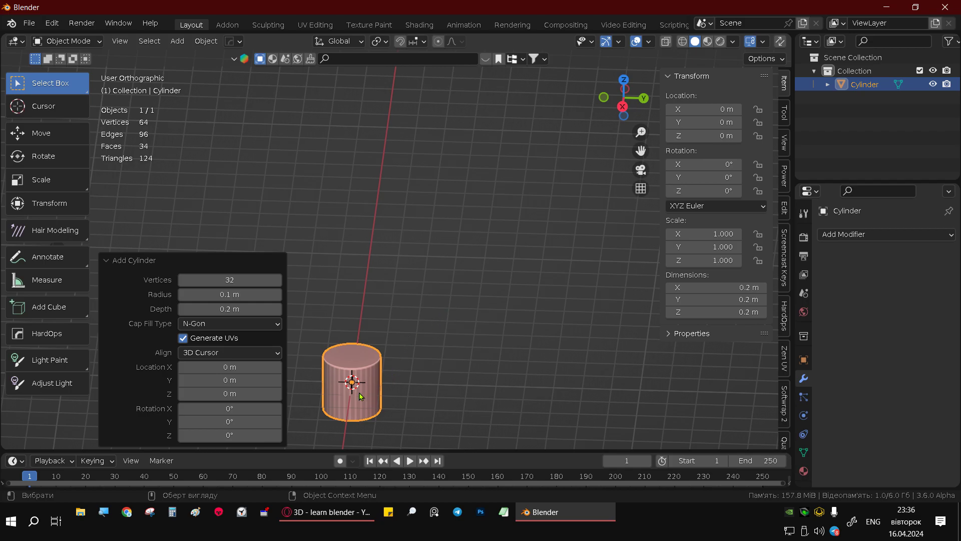
- Set the cylinder to 13 vertices and snap to a top-down view
{"action": "middle_click_drag", "start_coordinate": [359, 396], "coordinate": [391, 319], "text": "shift"}
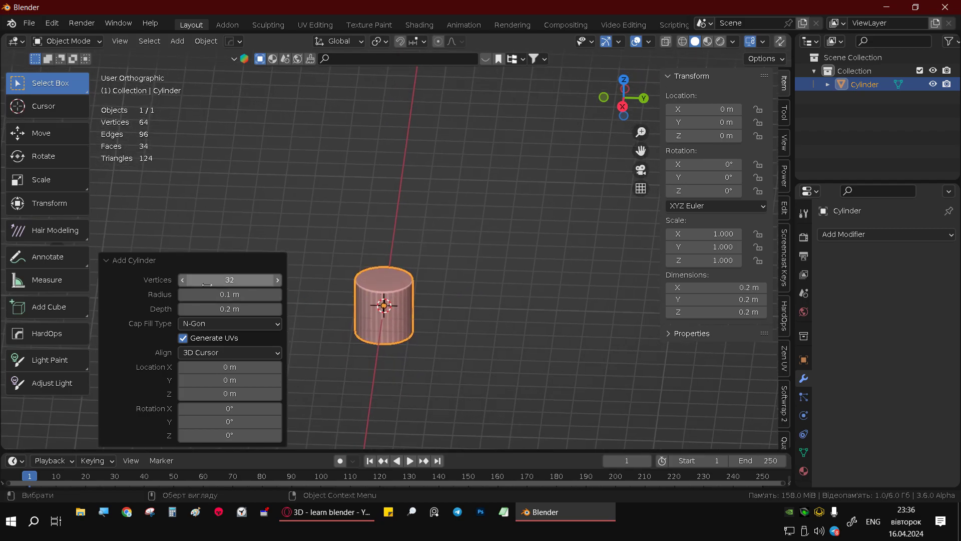
{"action": "mouse_move", "coordinate": [230, 280]}
{"action": "left_mouse_down"}
{"action": "mouse_move", "coordinate": [471, 275]}
{"action": "mouse_move", "coordinate": [464, 274]}
{"action": "left_mouse_up"}
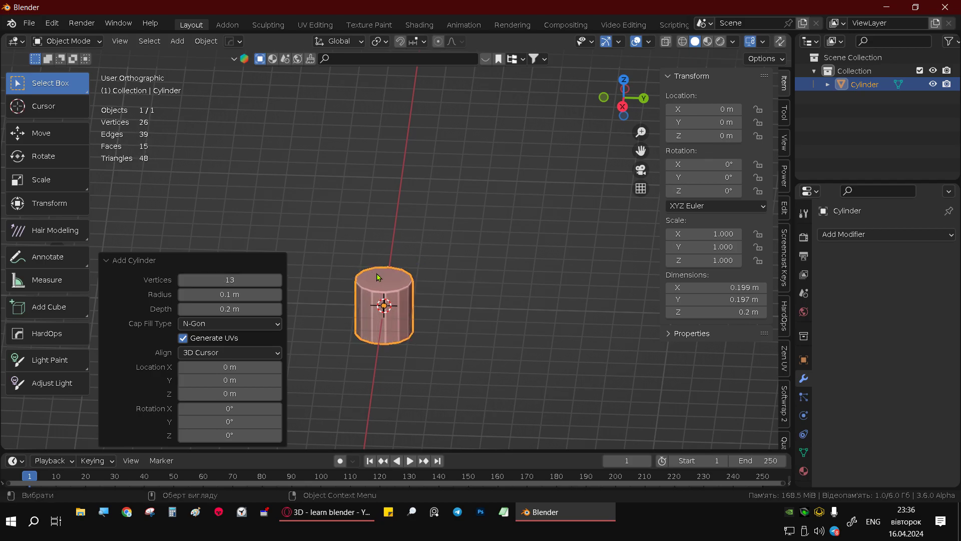
{"action": "mouse_move", "coordinate": [400, 290]}
{"action": "middle_mouse_down"}
{"action": "mouse_move", "coordinate": [380, 332]}
{"action": "mouse_move", "coordinate": [381, 364]}
{"action": "middle_mouse_up"}
{"action": "left_click", "coordinate": [400, 314]}
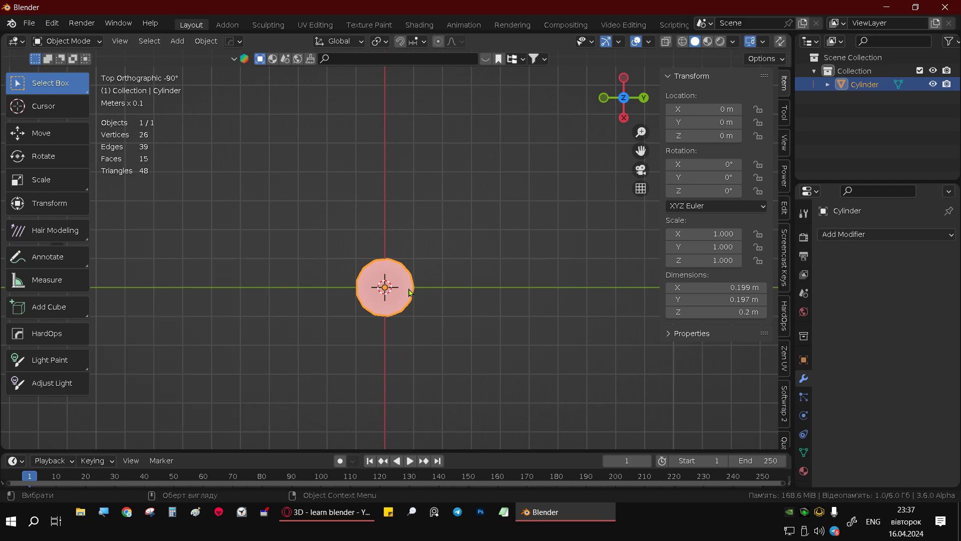
- Duplicate the cylinder, scale the copy to 0.262 and place it beside the original
{"action": "scroll", "coordinate": [409, 293], "scroll_direction": "up", "scroll_amount": 2}
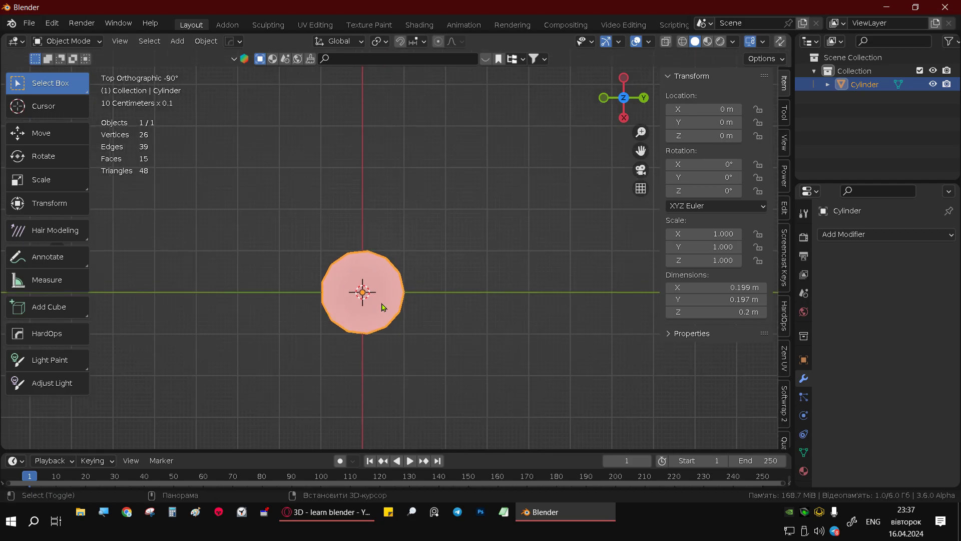
{"action": "key", "text": "shift+d"}
{"action": "left_click", "coordinate": [453, 210]}
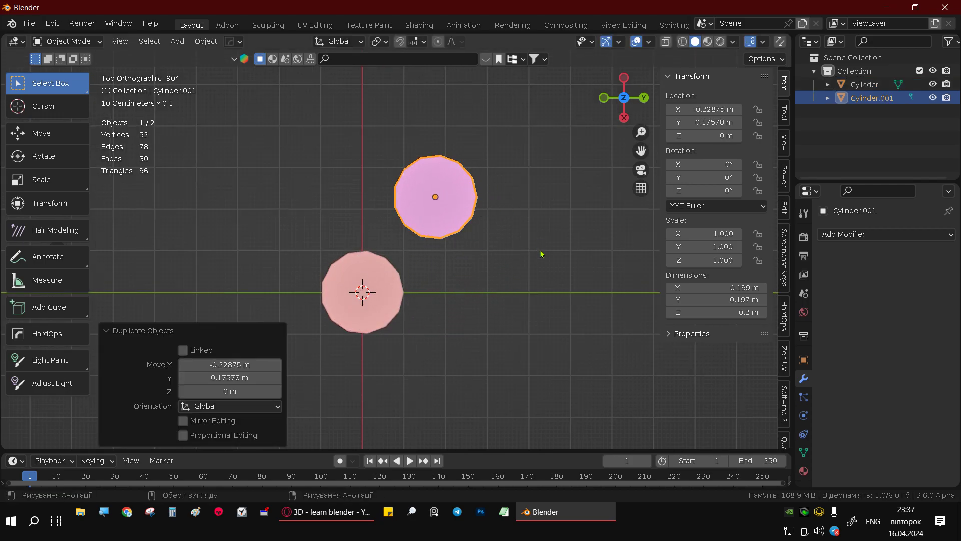
{"action": "key", "text": "s"}
{"action": "left_click", "coordinate": [450, 224]}
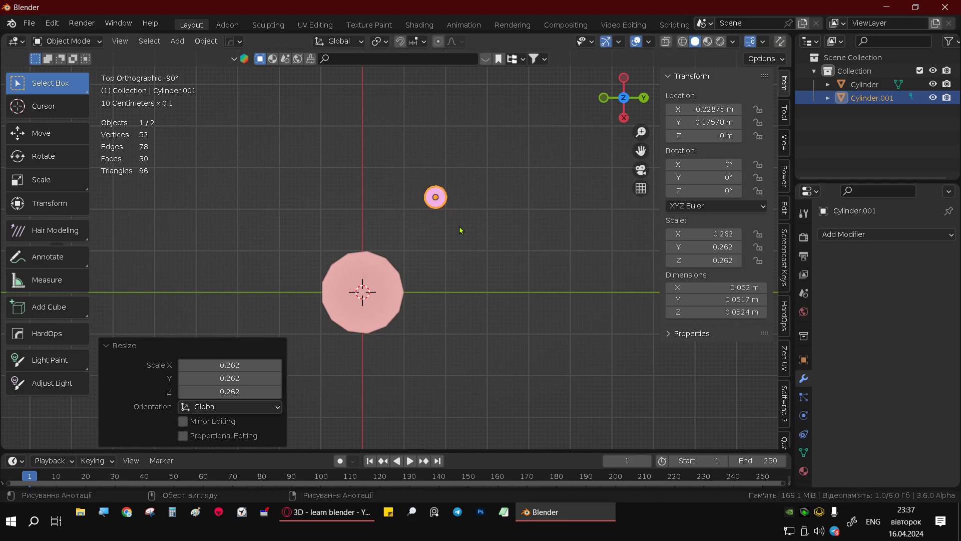
{"action": "key", "text": "g"}
{"action": "left_click", "coordinate": [424, 260]}
- Orbit to view both cylinders at an angle, select the large one and check its last-operation settings
{"action": "scroll", "coordinate": [423, 257], "scroll_direction": "up", "scroll_amount": 5}
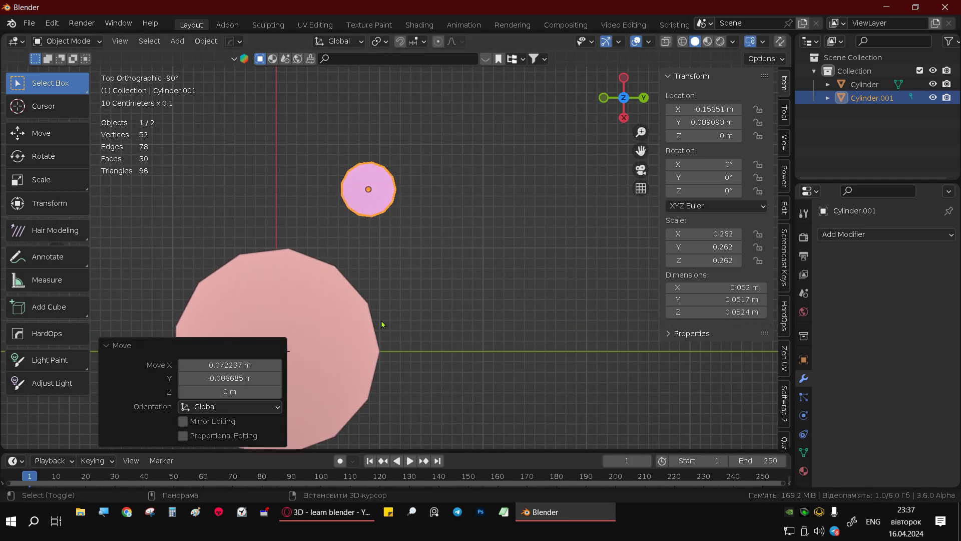
{"action": "mouse_move", "coordinate": [381, 324]}
{"action": "middle_mouse_down", "text": "shift"}
{"action": "mouse_move", "coordinate": [487, 303]}
{"action": "mouse_move", "coordinate": [425, 255]}
{"action": "mouse_move", "coordinate": [416, 226]}
{"action": "middle_mouse_up", "text": "shift"}
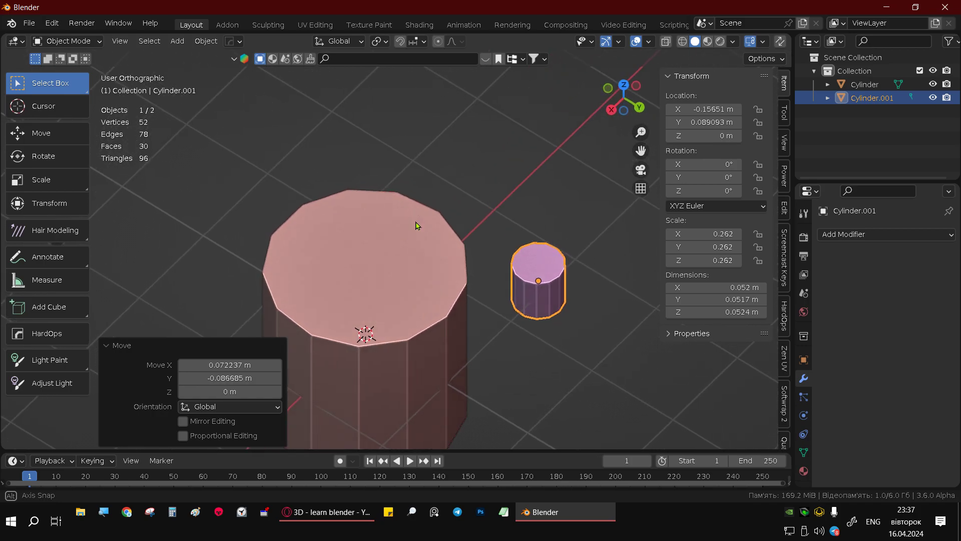
{"action": "middle_click_drag", "start_coordinate": [470, 290], "coordinate": [483, 243], "text": "shift"}
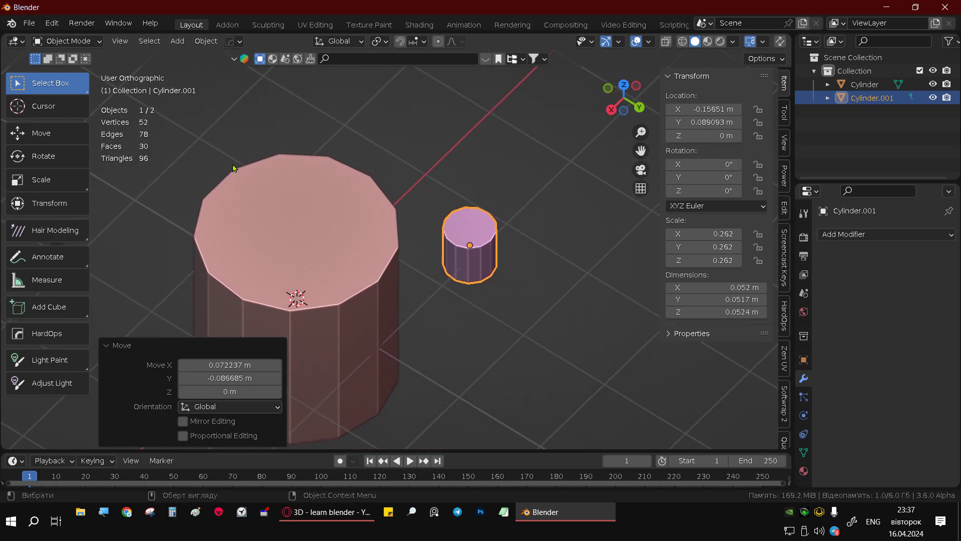
{"action": "middle_click_drag", "start_coordinate": [440, 226], "coordinate": [431, 247]}
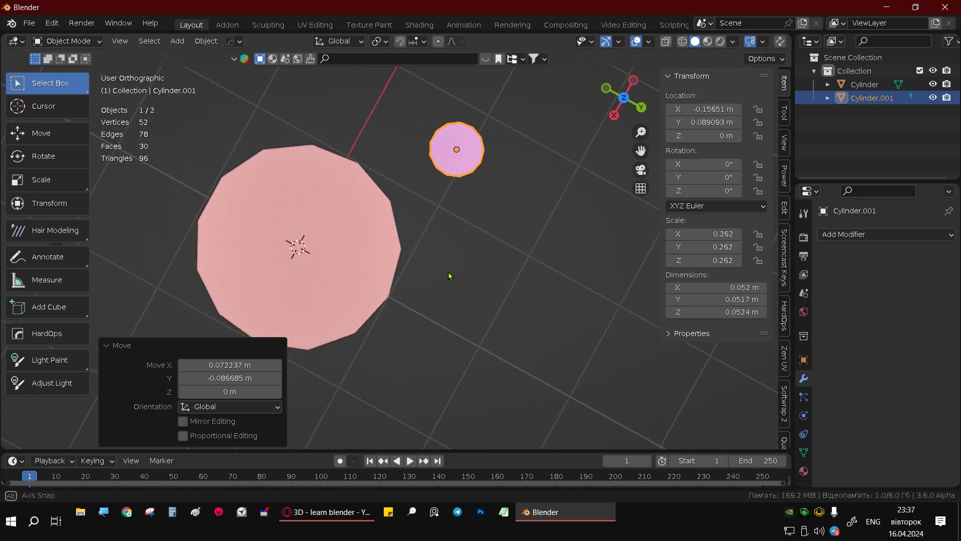
{"action": "left_click", "coordinate": [373, 305]}
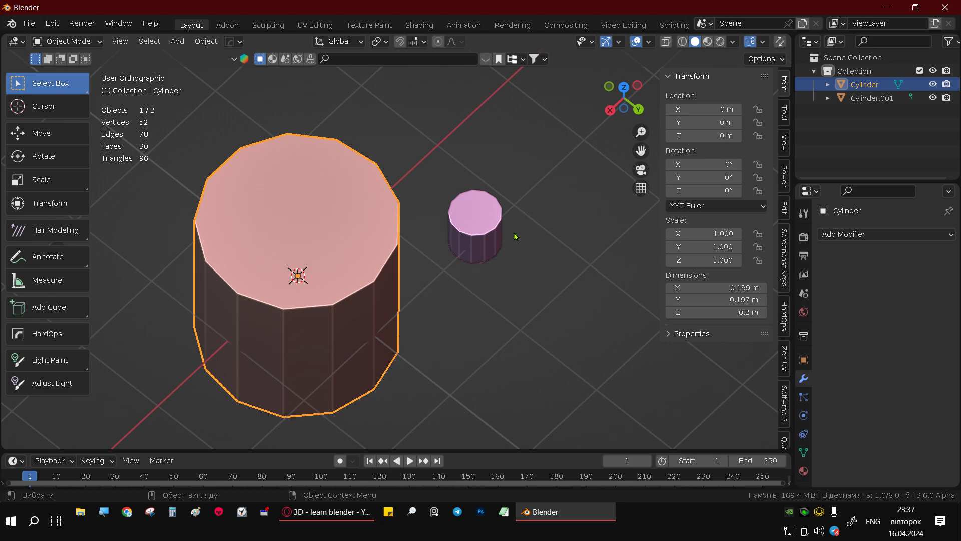
{"action": "key", "text": "F9"}
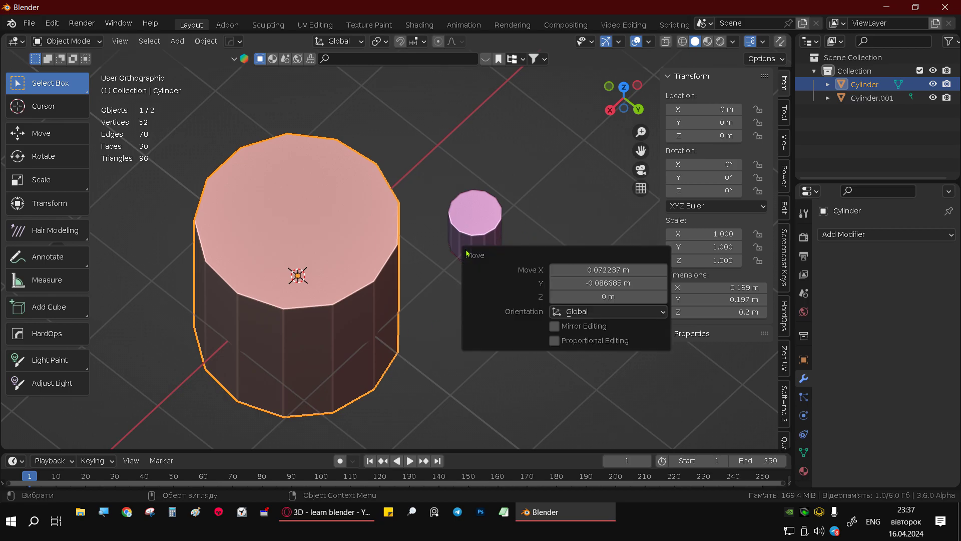
{"action": "key", "text": "F9"}
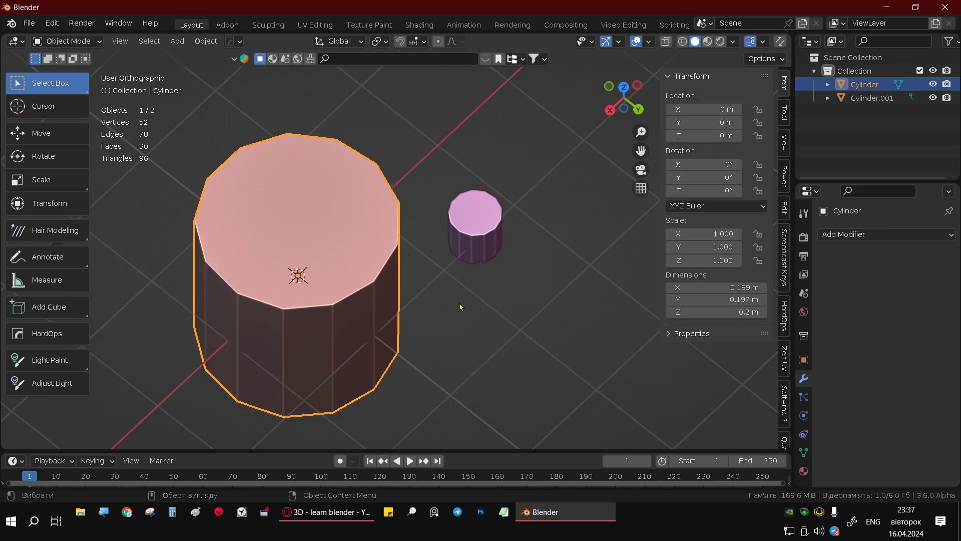
{"action": "scroll", "coordinate": [467, 311], "scroll_direction": "down", "scroll_amount": 4}
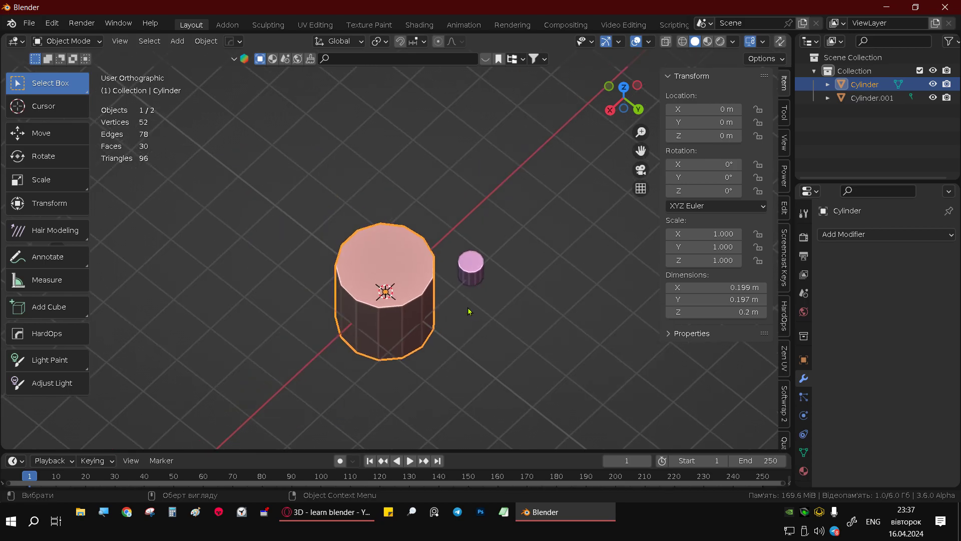
{"action": "key", "text": "shift+a"}
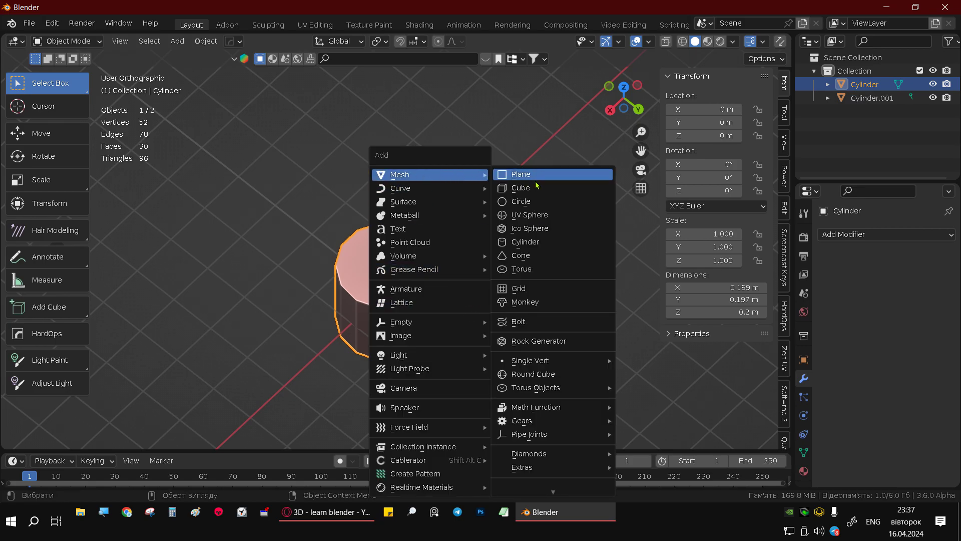
- Add another full-size cylinder and move it to the upper left of the scene
{"action": "left_click", "coordinate": [540, 250]}
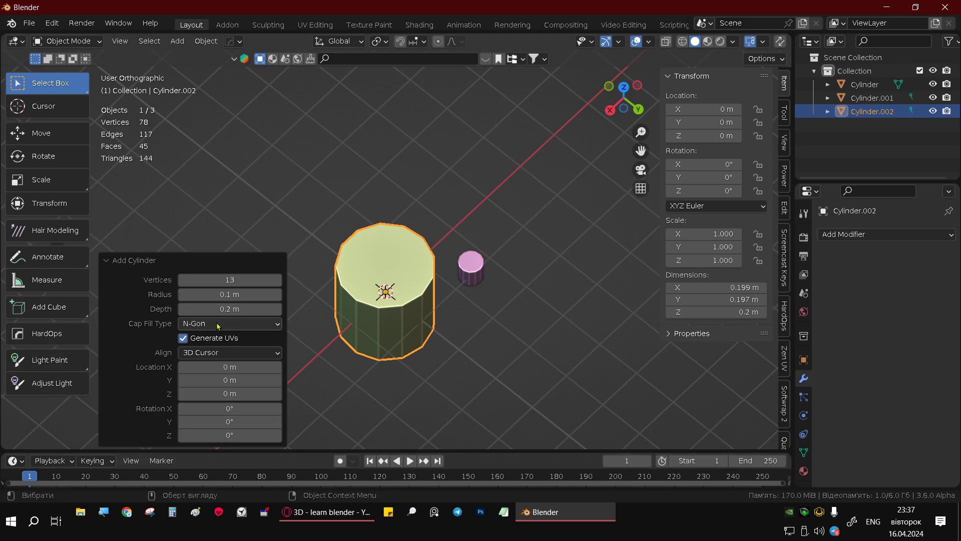
{"action": "left_click", "coordinate": [558, 189]}
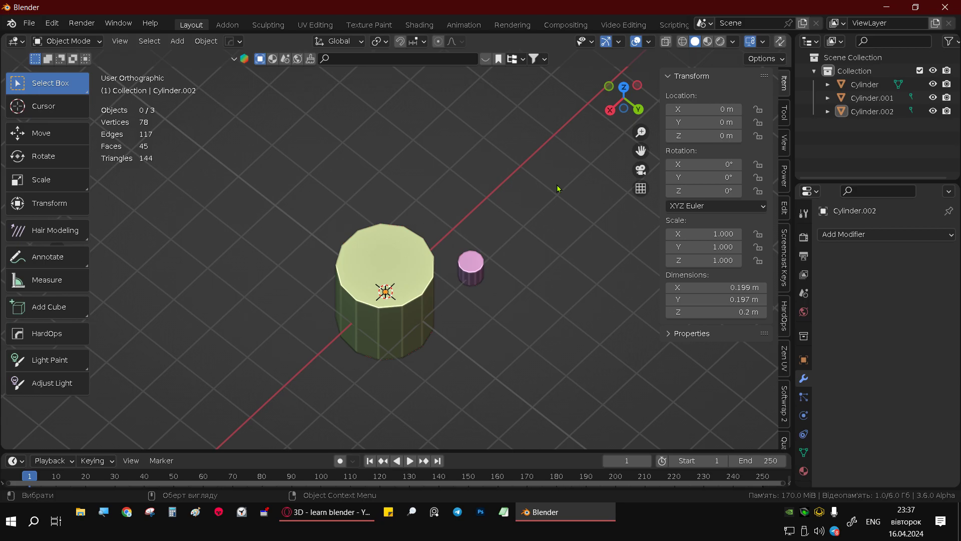
{"action": "key", "text": "F9"}
{"action": "left_click", "coordinate": [421, 286]}
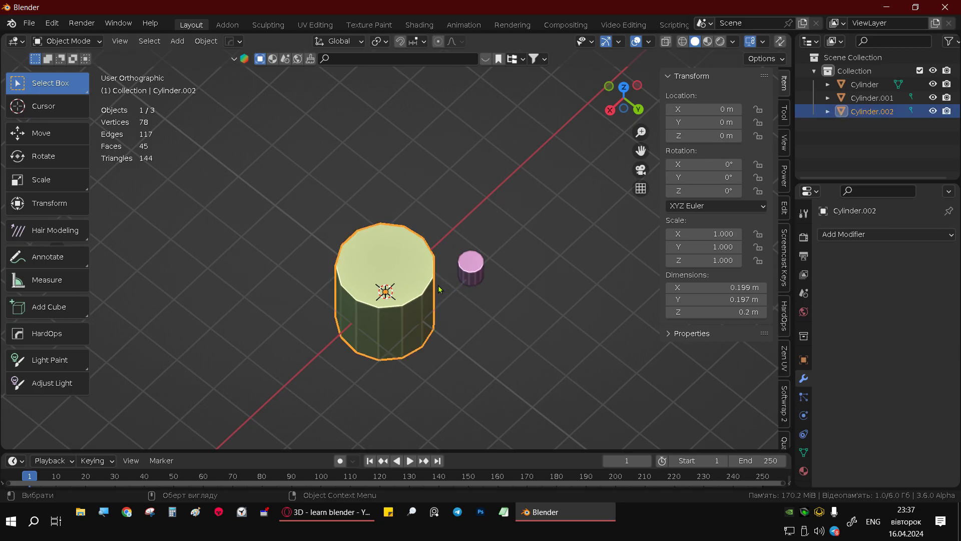
{"action": "key", "text": "g"}
{"action": "left_click", "coordinate": [276, 244]}
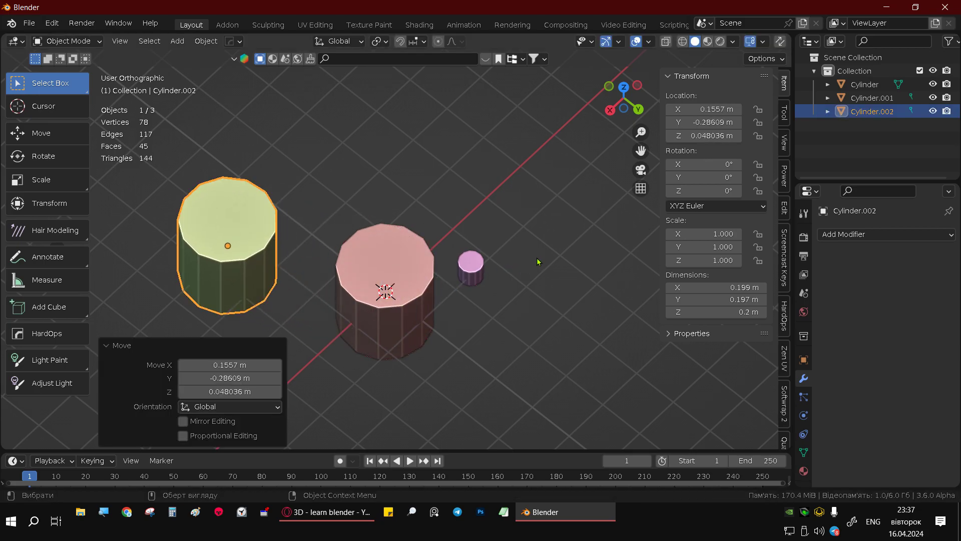
- Inspect the middle pink cylinder up close, then select the green cylinder on the left
{"action": "left_click", "coordinate": [561, 261]}
{"action": "key", "text": "F9"}
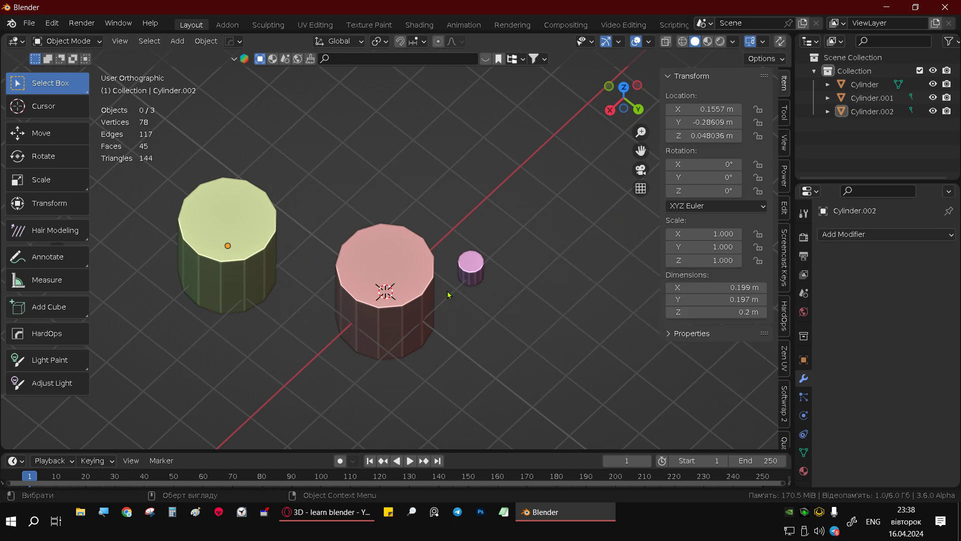
{"action": "left_click", "coordinate": [386, 279]}
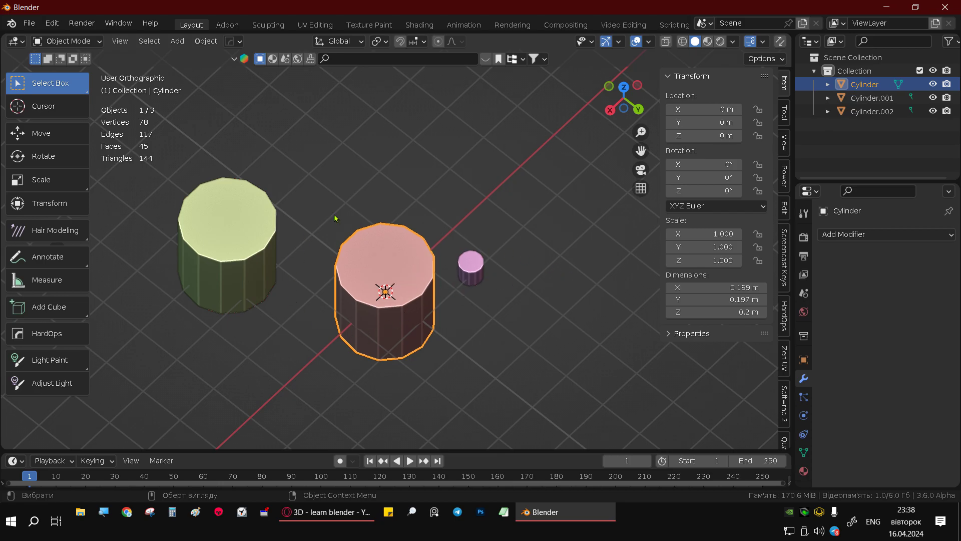
{"action": "middle_click_drag", "start_coordinate": [334, 219], "coordinate": [378, 322]}
{"action": "scroll", "coordinate": [371, 349], "scroll_direction": "up", "scroll_amount": 5}
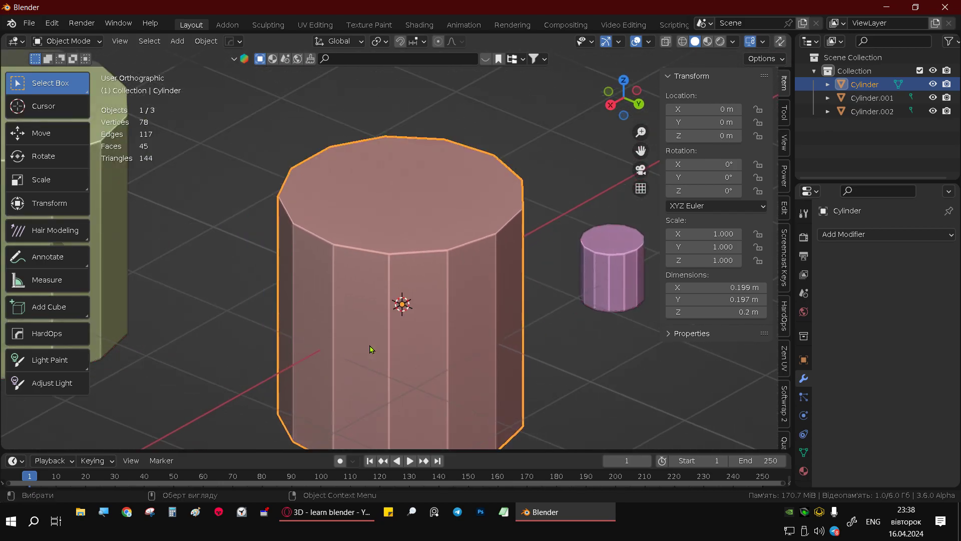
{"action": "scroll", "coordinate": [370, 348], "scroll_direction": "up", "scroll_amount": 1}
{"action": "scroll", "coordinate": [353, 338], "scroll_direction": "down", "scroll_amount": 3}
{"action": "scroll", "coordinate": [382, 308], "scroll_direction": "down", "scroll_amount": 2}
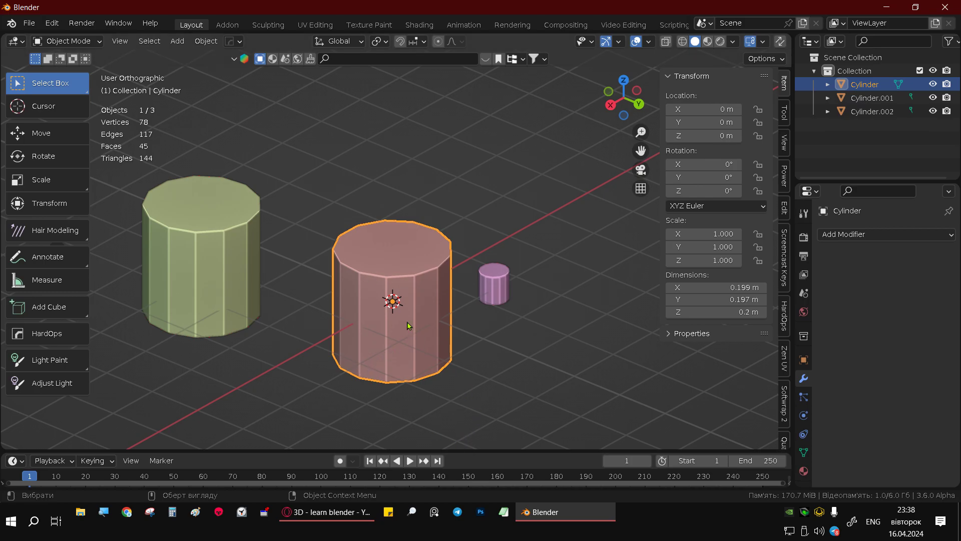
{"action": "left_click", "coordinate": [198, 239]}
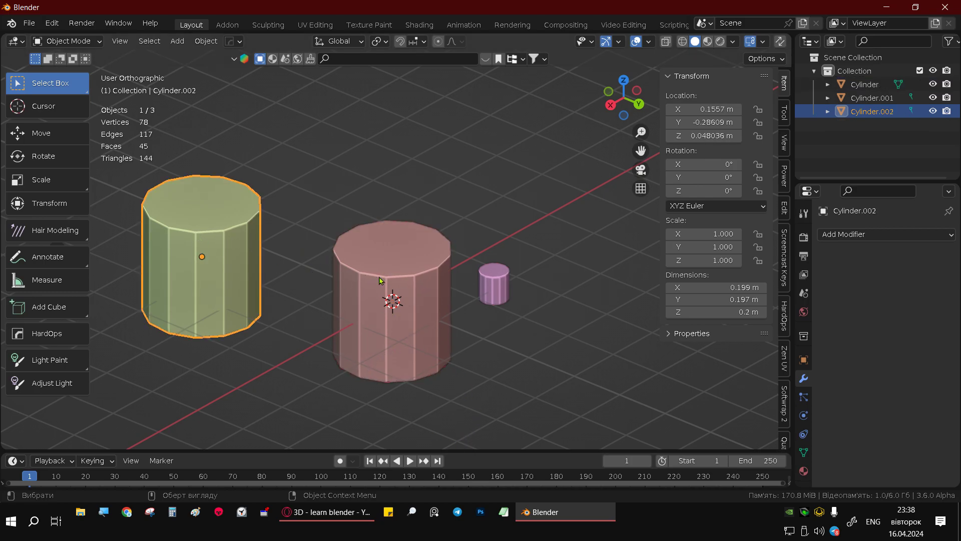
- Delete the green cylinder, then review the RePrimitive product page on Blender Market
{"action": "key", "text": "x"}
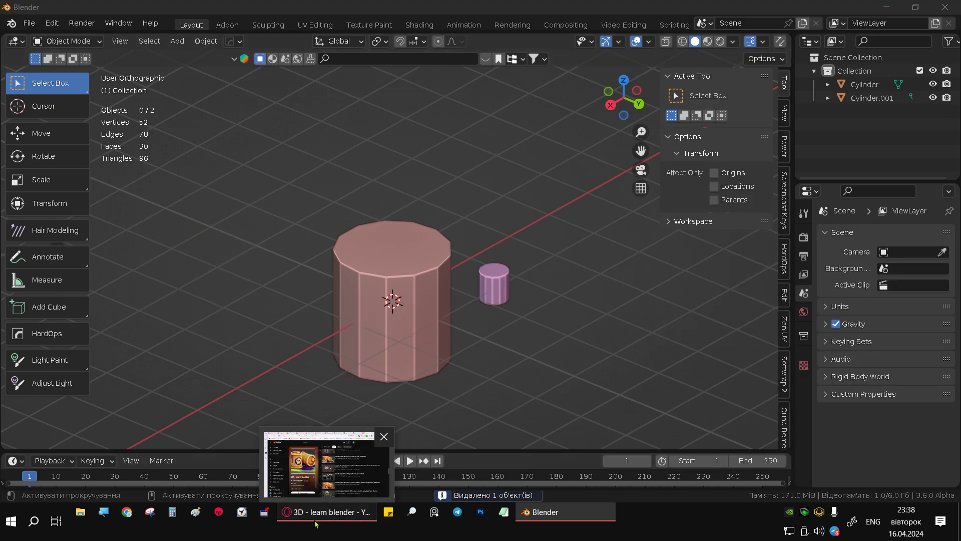
{"action": "left_click", "coordinate": [326, 511]}
{"action": "left_click", "coordinate": [648, 10]}
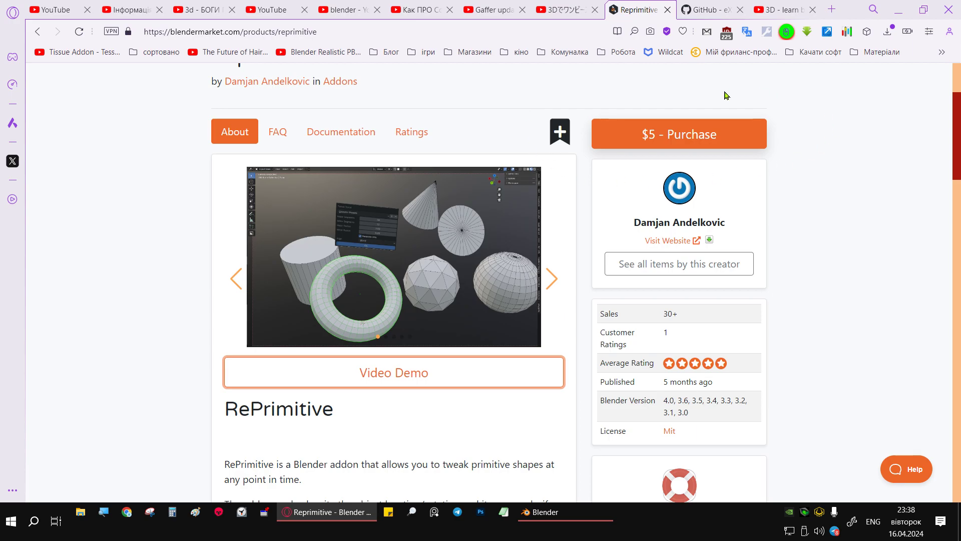
{"action": "scroll", "coordinate": [700, 118], "scroll_direction": "down", "scroll_amount": 3}
{"action": "scroll", "coordinate": [651, 123], "scroll_direction": "up", "scroll_amount": 2}
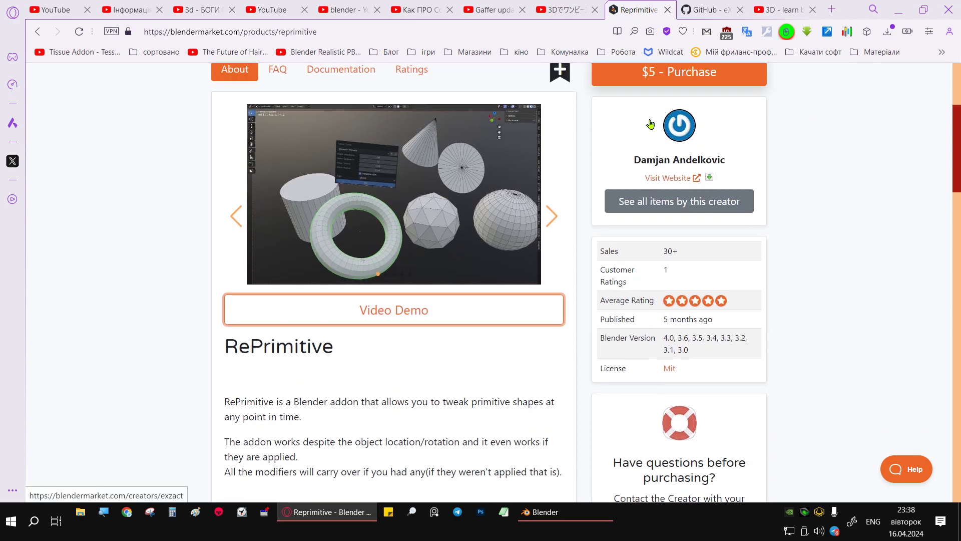
{"action": "scroll", "coordinate": [646, 135], "scroll_direction": "up", "scroll_amount": 1}
{"action": "scroll", "coordinate": [651, 140], "scroll_direction": "up", "scroll_amount": 1}
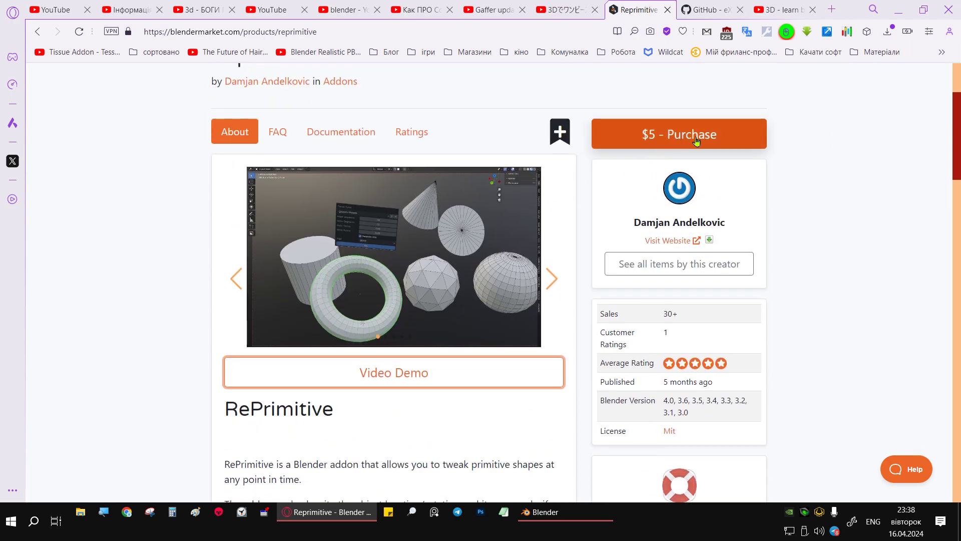
{"action": "scroll", "coordinate": [761, 134], "scroll_direction": "up", "scroll_amount": 1}
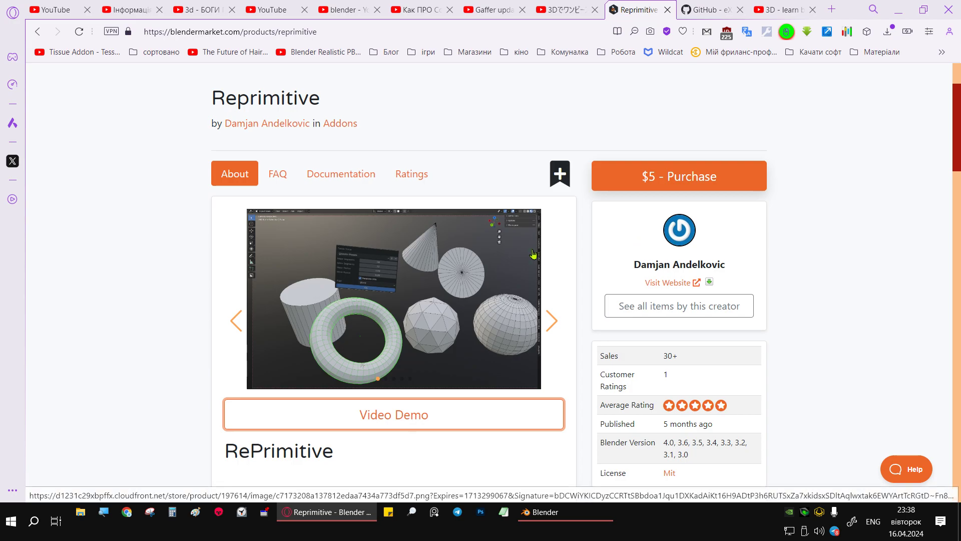
- Scroll to the Installation section and highlight the RePrimitive GitHub repository link
{"action": "scroll", "coordinate": [529, 253], "scroll_direction": "down", "scroll_amount": 3}
{"action": "scroll", "coordinate": [531, 252], "scroll_direction": "down", "scroll_amount": 1}
{"action": "scroll", "coordinate": [531, 253], "scroll_direction": "down", "scroll_amount": 2}
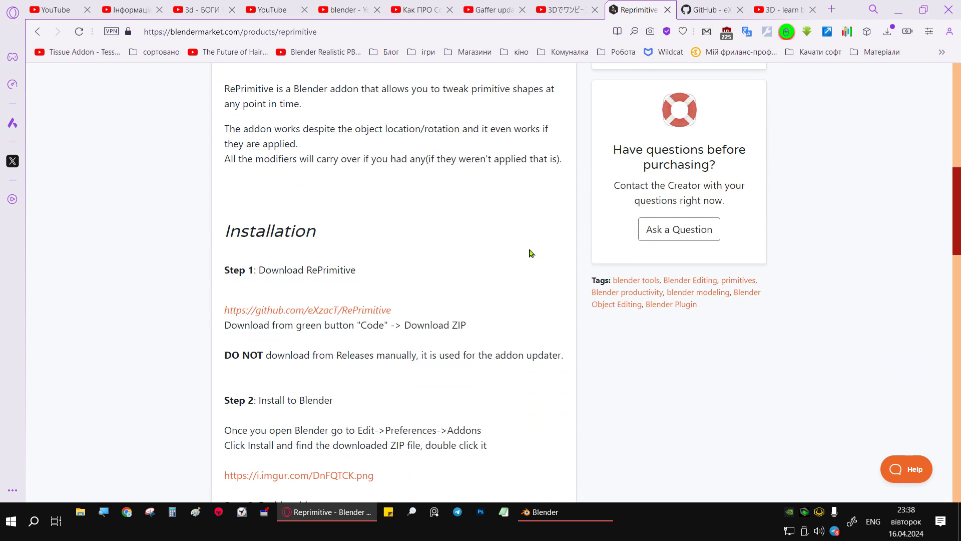
{"action": "scroll", "coordinate": [531, 253], "scroll_direction": "down", "scroll_amount": 1}
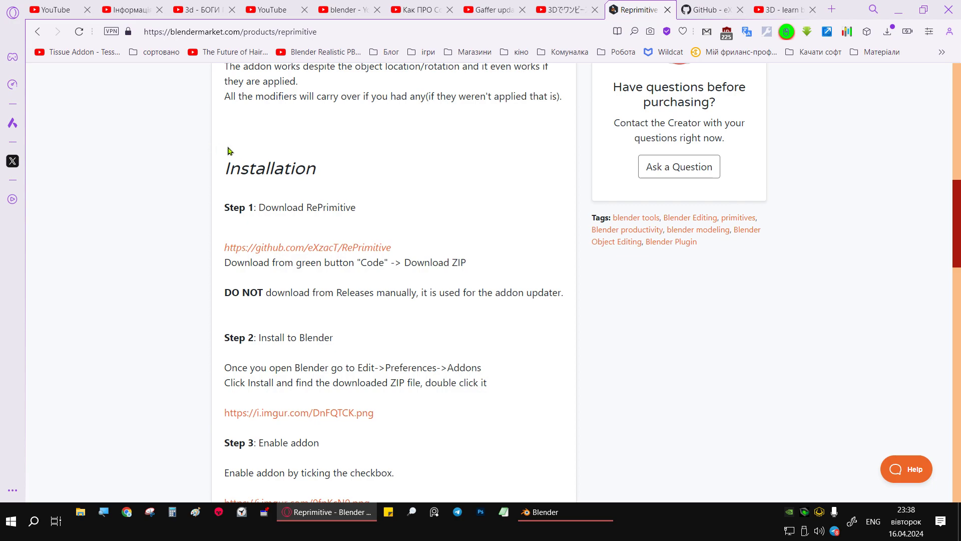
{"action": "left_click_drag", "start_coordinate": [228, 150], "coordinate": [360, 208]}
{"action": "left_click", "coordinate": [281, 272]}
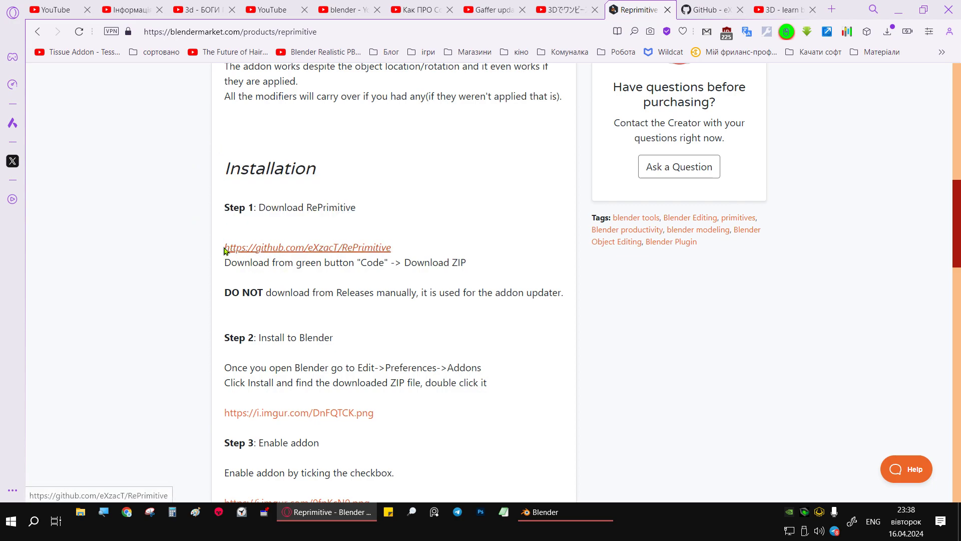
{"action": "left_click_drag", "start_coordinate": [224, 249], "coordinate": [396, 248]}
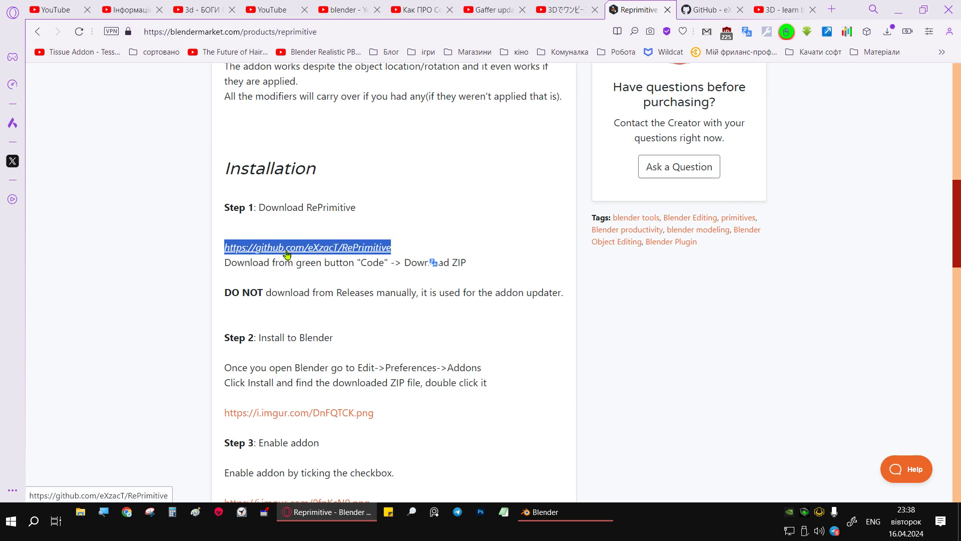
- Switch to the RePrimitive GitHub repository and show its Code clone and download options
{"action": "scroll", "coordinate": [529, 257], "scroll_direction": "up", "scroll_amount": 2}
{"action": "scroll", "coordinate": [501, 254], "scroll_direction": "up", "scroll_amount": 6}
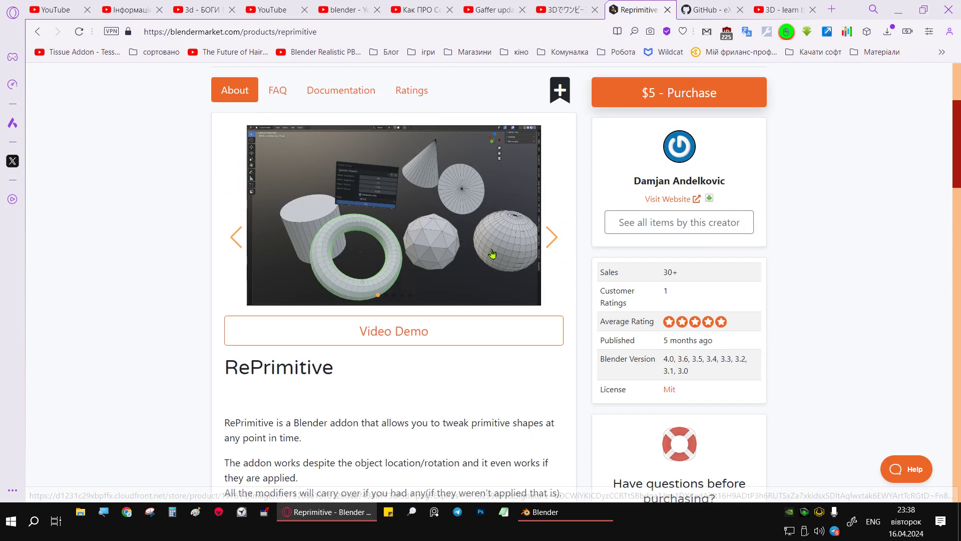
{"action": "left_click", "coordinate": [722, 6]}
{"action": "left_click", "coordinate": [647, 184]}
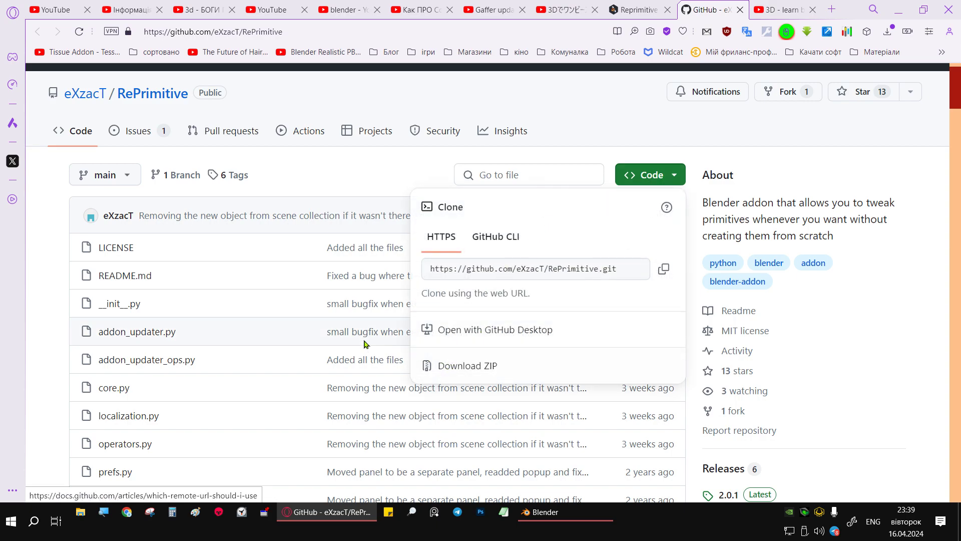
- Close the Code dropdown and scroll through the repository's file list and README
{"action": "left_click", "coordinate": [134, 260]}
{"action": "scroll", "coordinate": [433, 120], "scroll_direction": "down", "scroll_amount": 3}
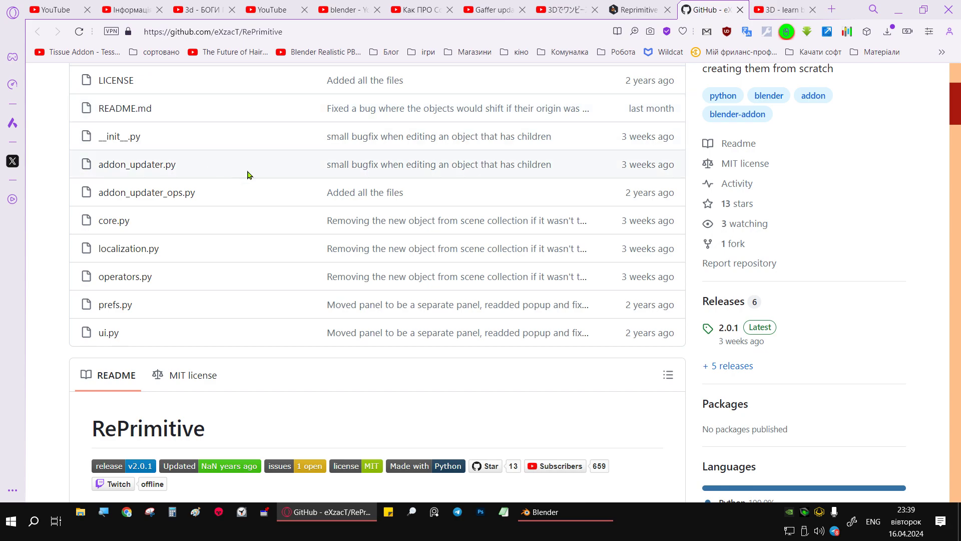
{"action": "scroll", "coordinate": [261, 176], "scroll_direction": "up", "scroll_amount": 3}
{"action": "scroll", "coordinate": [375, 205], "scroll_direction": "down", "scroll_amount": 2}
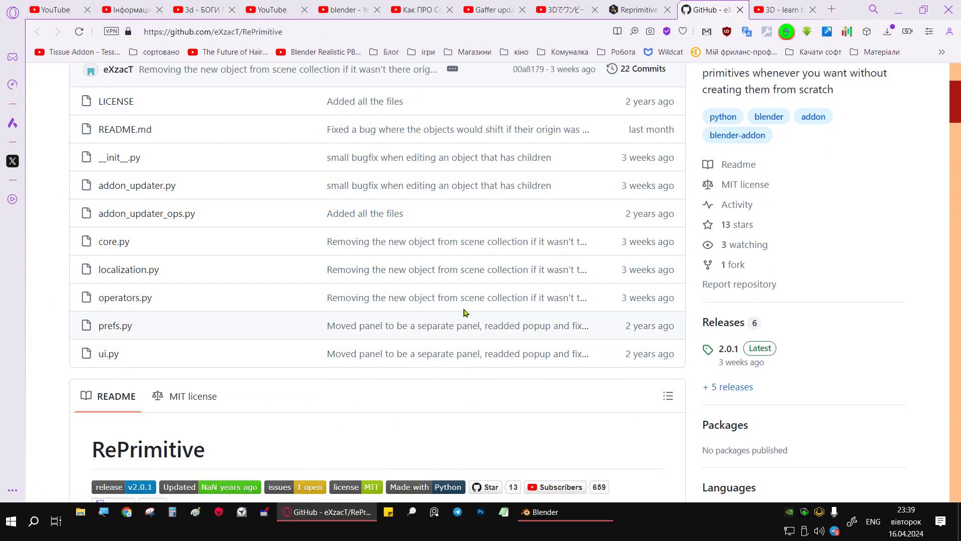
{"action": "scroll", "coordinate": [635, 200], "scroll_direction": "down", "scroll_amount": 5}
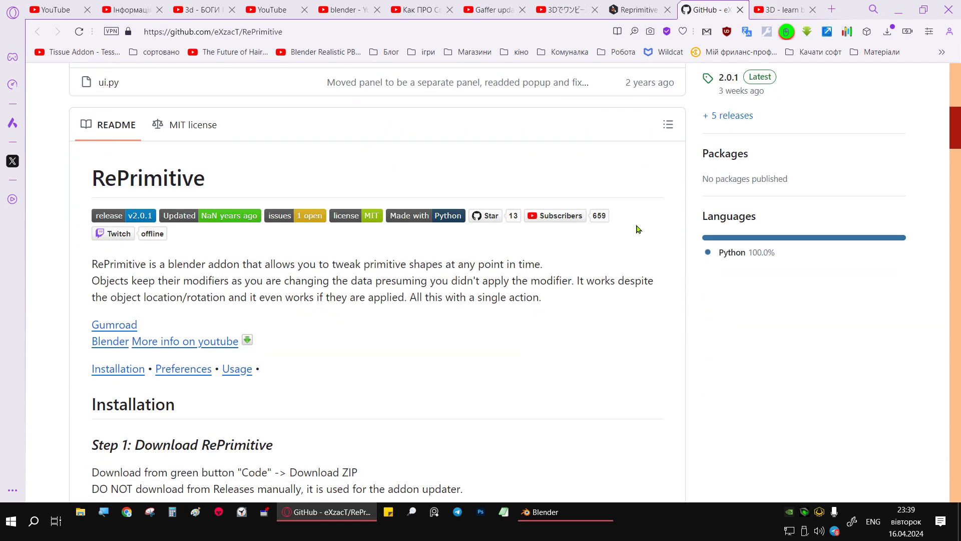
{"action": "scroll", "coordinate": [638, 210], "scroll_direction": "up", "scroll_amount": 4}
{"action": "scroll", "coordinate": [640, 190], "scroll_direction": "up", "scroll_amount": 3}
- Revisit the Blender Market page, reshow GitHub's download options, then return to Blender
{"action": "left_click", "coordinate": [640, 7]}
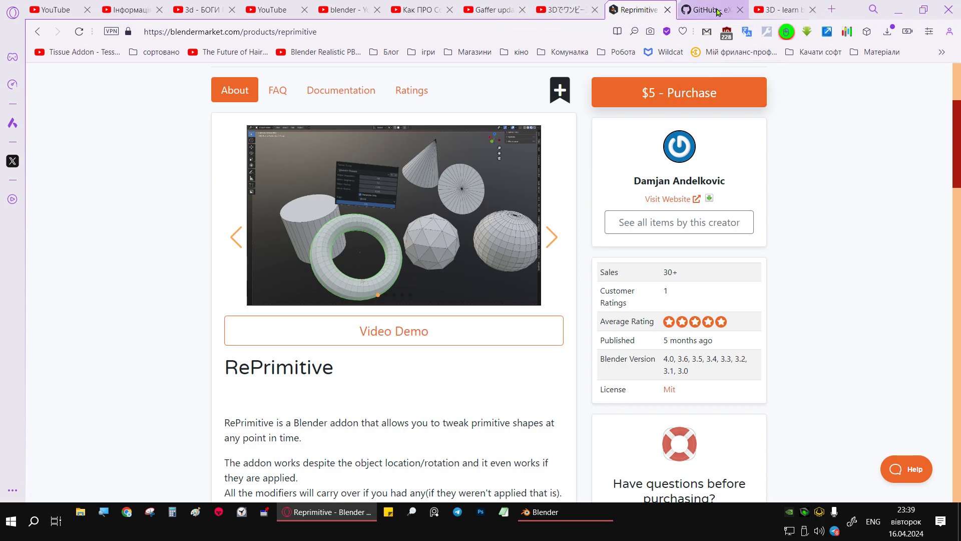
{"action": "left_click", "coordinate": [706, 9]}
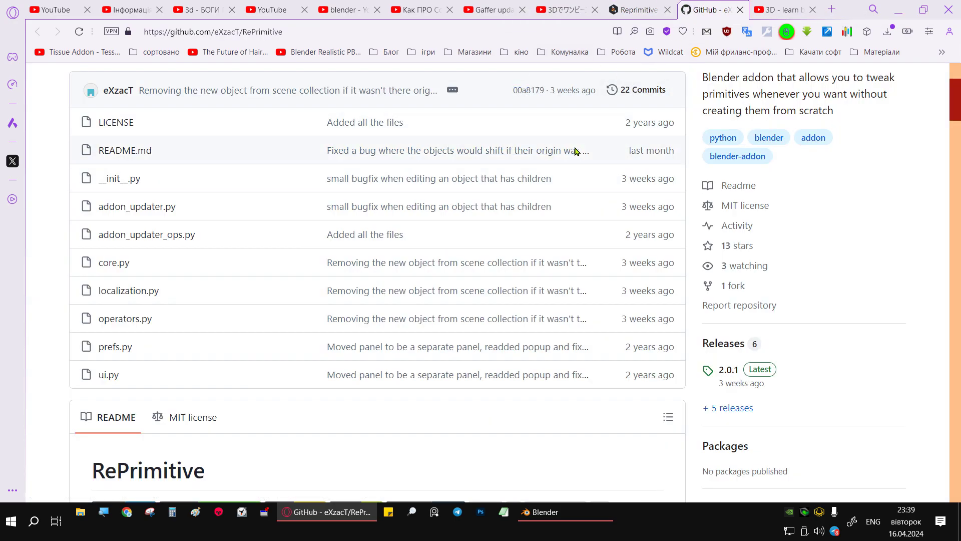
{"action": "scroll", "coordinate": [660, 209], "scroll_direction": "up", "scroll_amount": 3}
{"action": "left_click", "coordinate": [660, 210]}
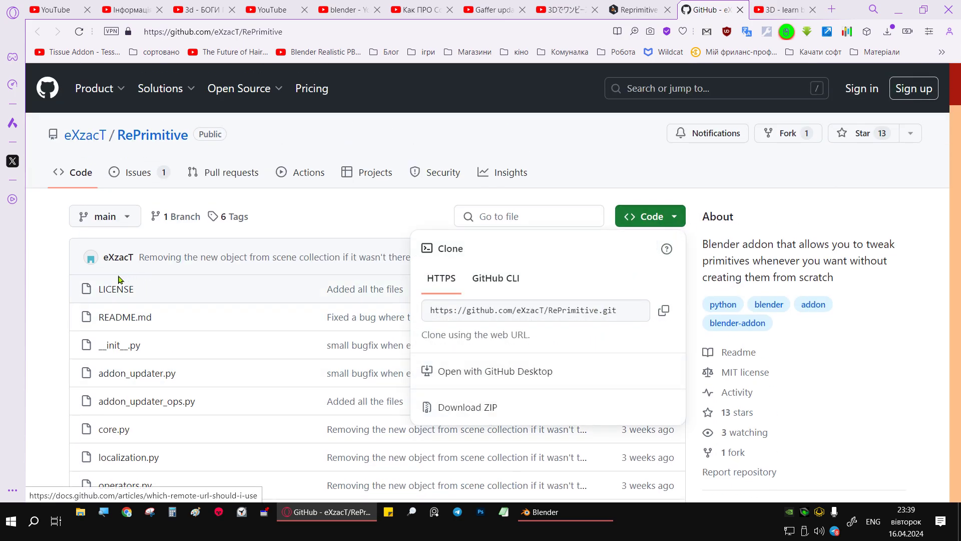
{"action": "left_click", "coordinate": [543, 512]}
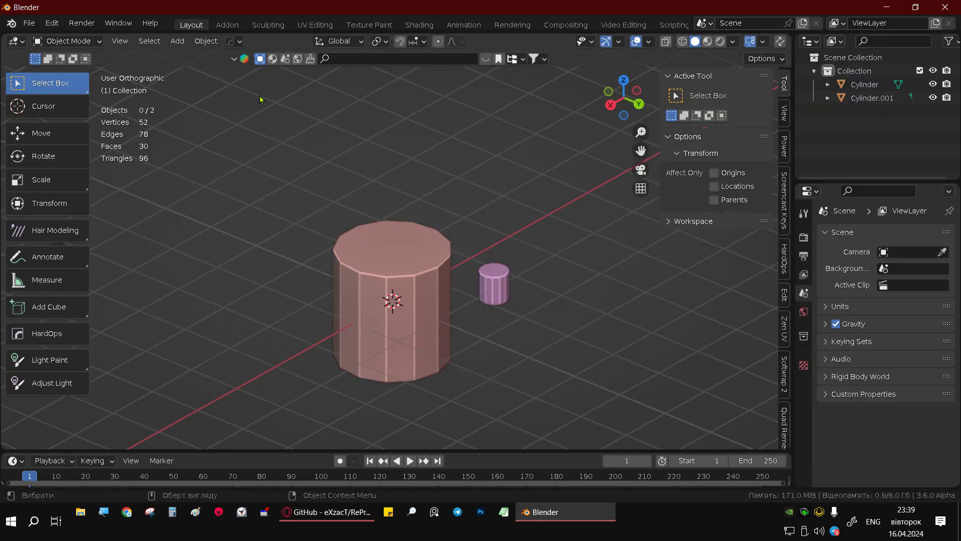
{"action": "left_click", "coordinate": [29, 24]}
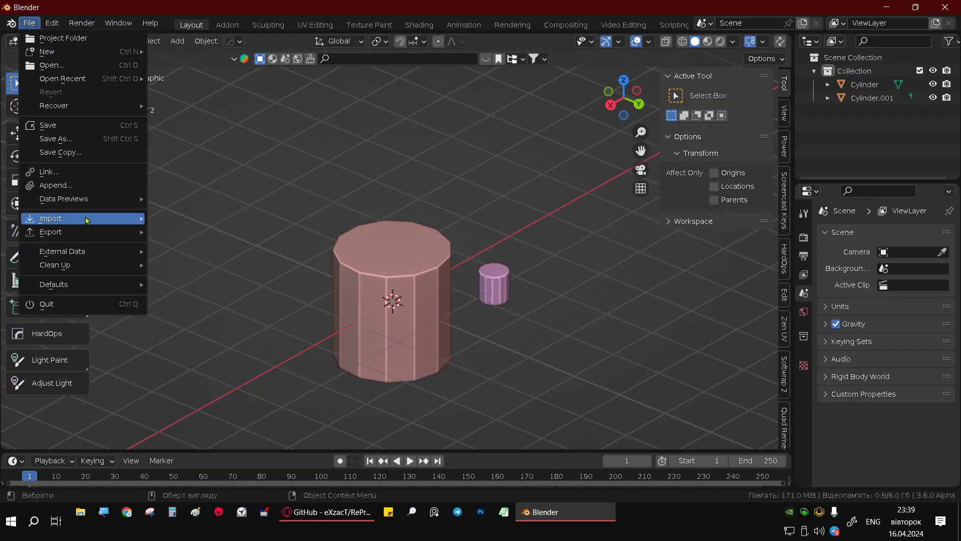
{"action": "left_click", "coordinate": [52, 23]}
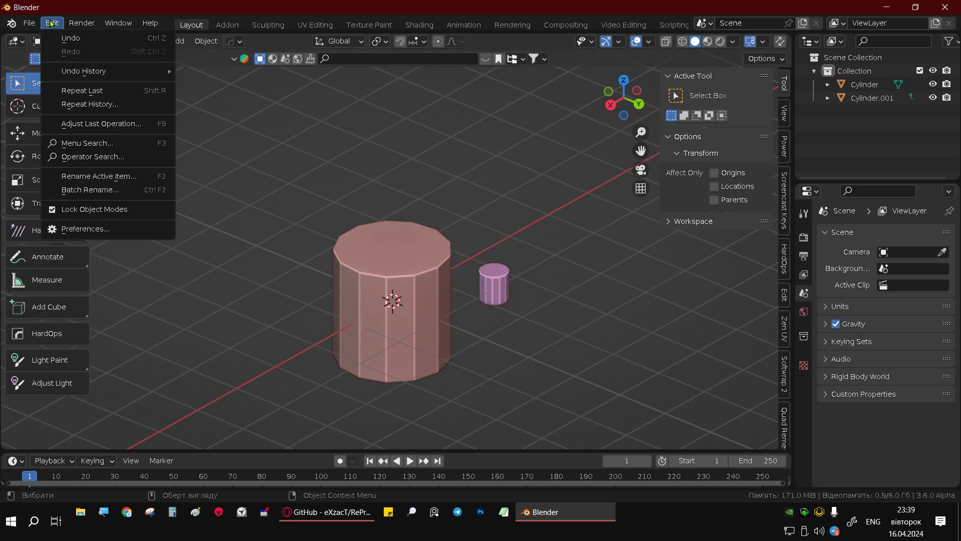
{"action": "left_click", "coordinate": [132, 237]}
{"action": "left_click_drag", "start_coordinate": [299, 72], "coordinate": [535, 95]}
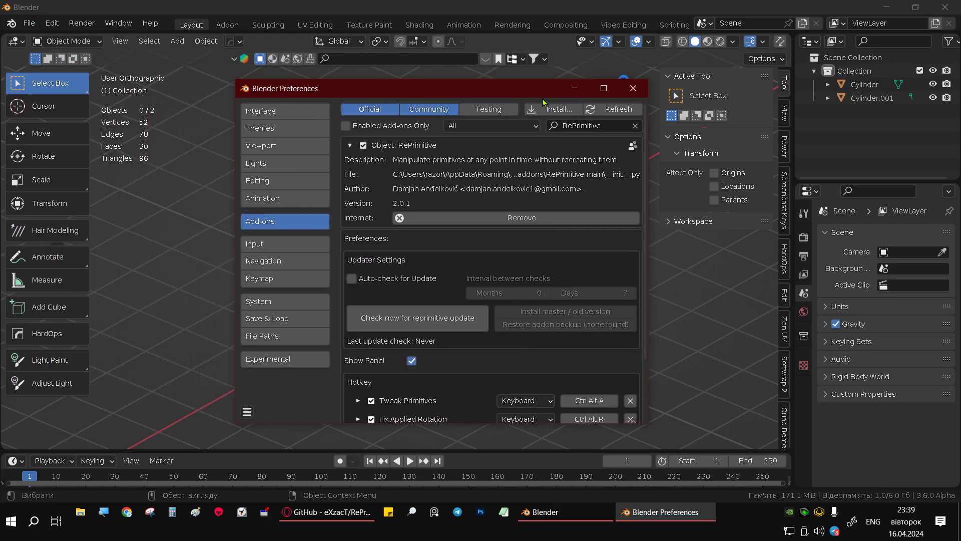
{"action": "left_click", "coordinate": [545, 105]}
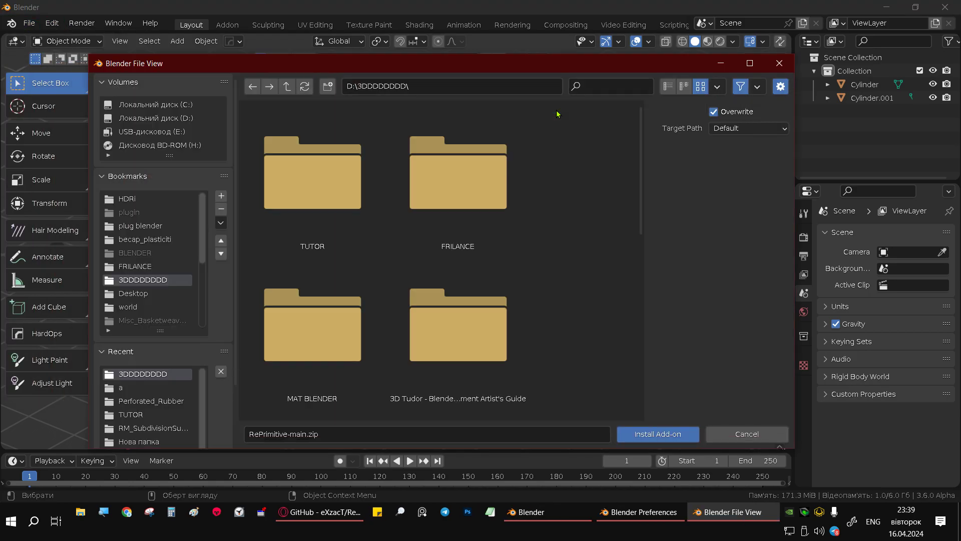
{"action": "left_click", "coordinate": [746, 434]}
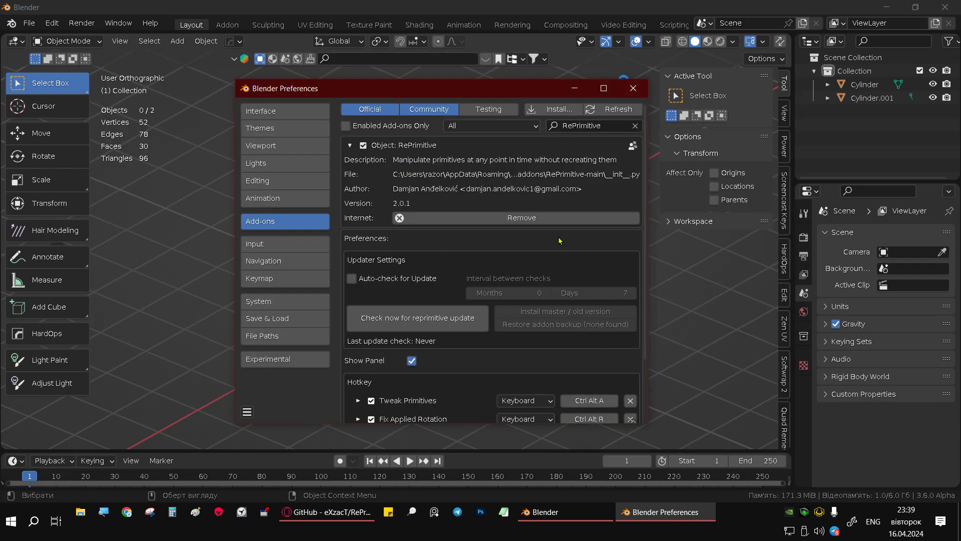
{"action": "scroll", "coordinate": [559, 241], "scroll_direction": "down", "scroll_amount": 2}
{"action": "scroll", "coordinate": [548, 227], "scroll_direction": "down", "scroll_amount": 2}
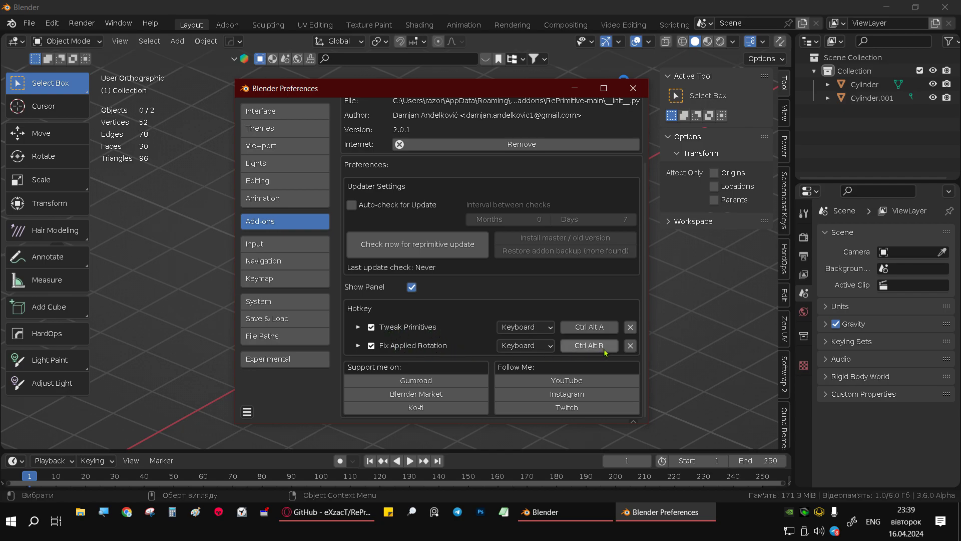
{"action": "left_click", "coordinate": [633, 88]}
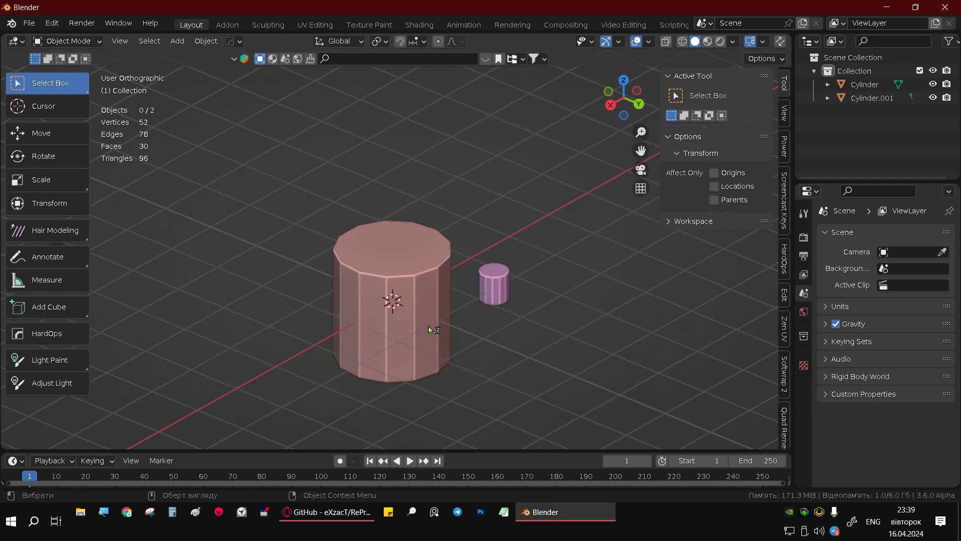
- Select the large cylinder and raise its Vertices to 42 in the Tweak Cylinder popup
{"action": "middle_click_drag", "start_coordinate": [429, 330], "coordinate": [386, 318]}
{"action": "left_click", "coordinate": [462, 283]}
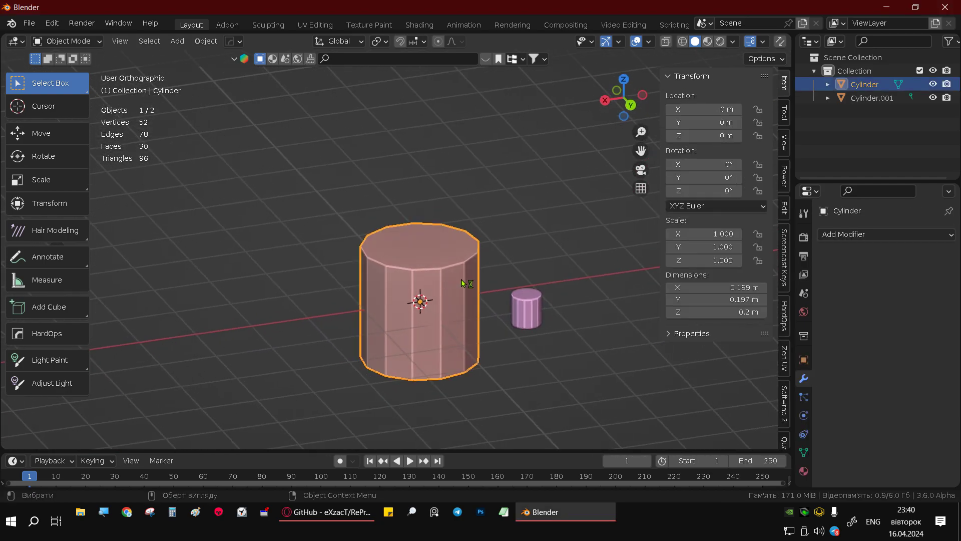
{"action": "middle_click_drag", "start_coordinate": [489, 294], "coordinate": [476, 401]}
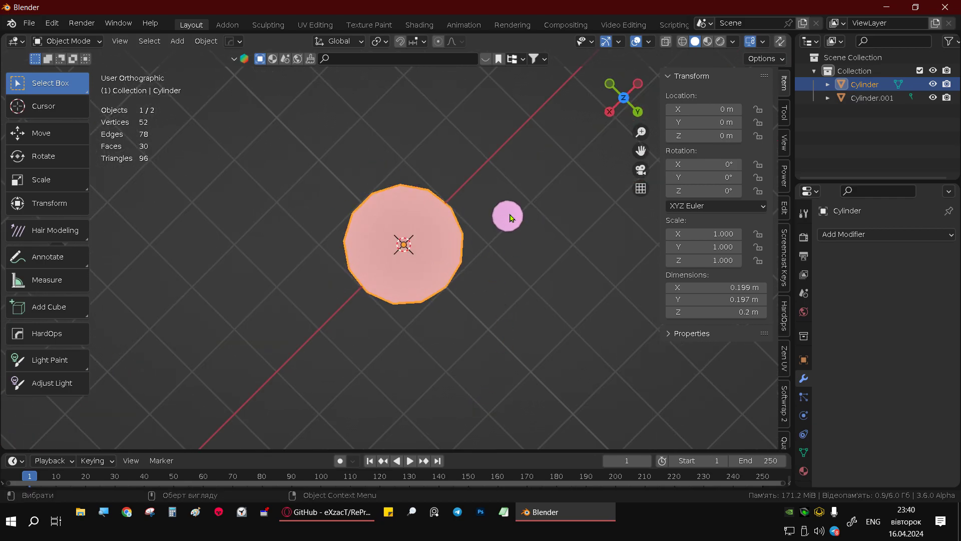
{"action": "scroll", "coordinate": [526, 214], "scroll_direction": "up", "scroll_amount": 4}
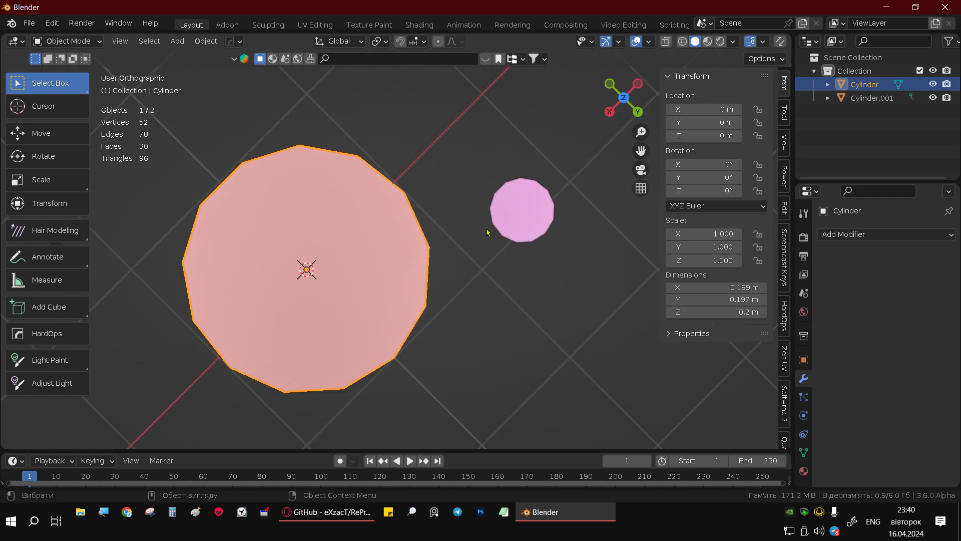
{"action": "mouse_move", "coordinate": [336, 178]}
{"action": "middle_mouse_down"}
{"action": "mouse_move", "coordinate": [410, 343]}
{"action": "mouse_move", "coordinate": [399, 294]}
{"action": "middle_mouse_up"}
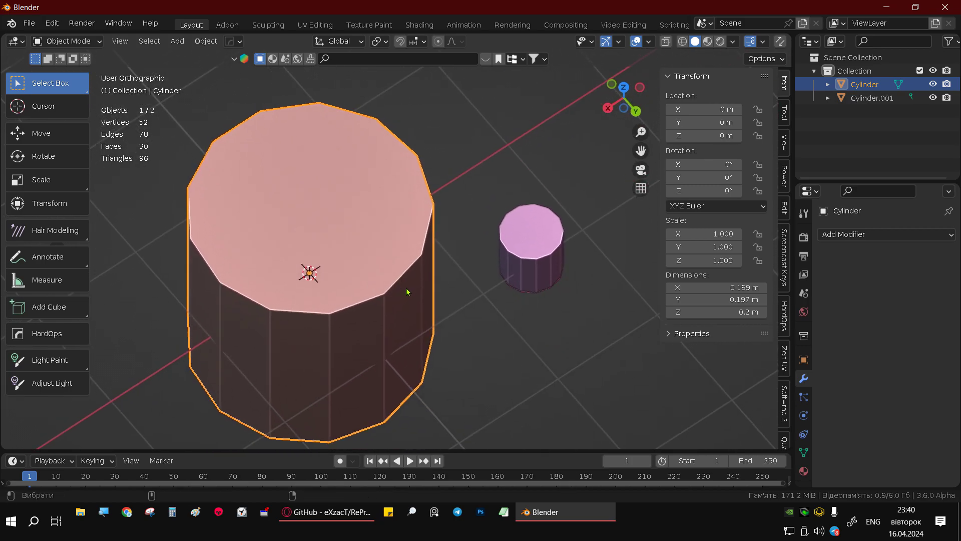
{"action": "key", "text": "F9"}
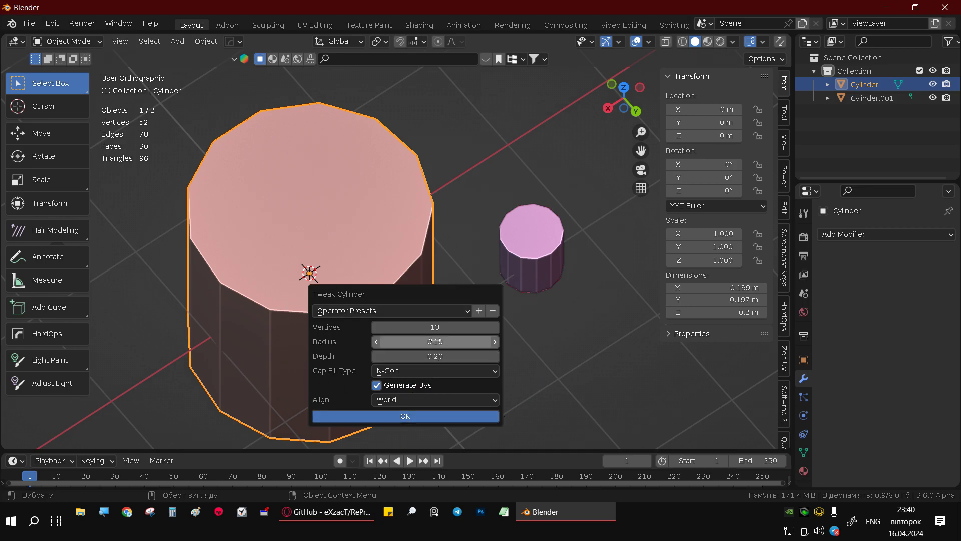
{"action": "left_click_drag", "start_coordinate": [435, 326], "coordinate": [454, 203]}
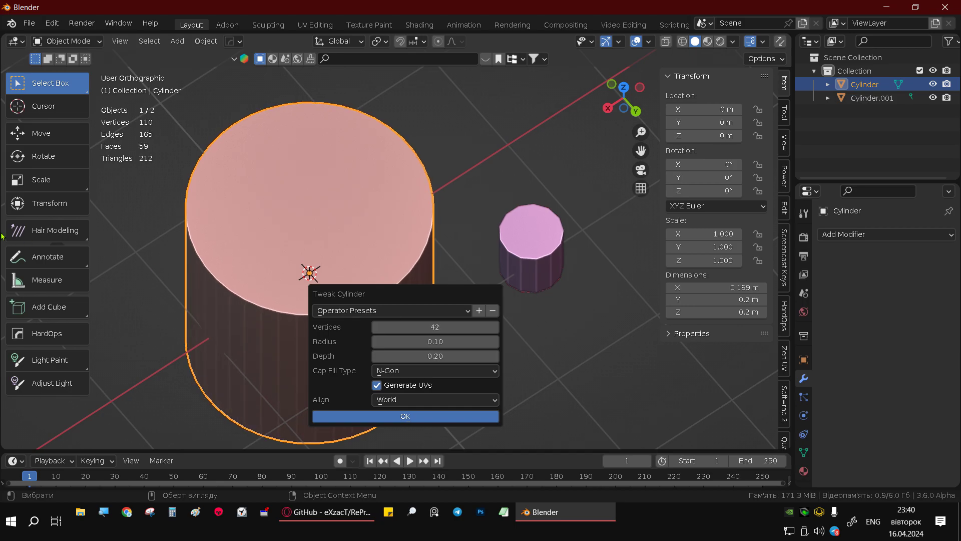
- Select the small cylinder Cylinder.001 and set its Vertices to 26 in Tweak Cylinder
{"action": "middle_click_drag", "start_coordinate": [438, 195], "coordinate": [440, 225]}
{"action": "scroll", "coordinate": [480, 189], "scroll_direction": "up", "scroll_amount": 6}
{"action": "middle_click_drag", "start_coordinate": [537, 186], "coordinate": [535, 202]}
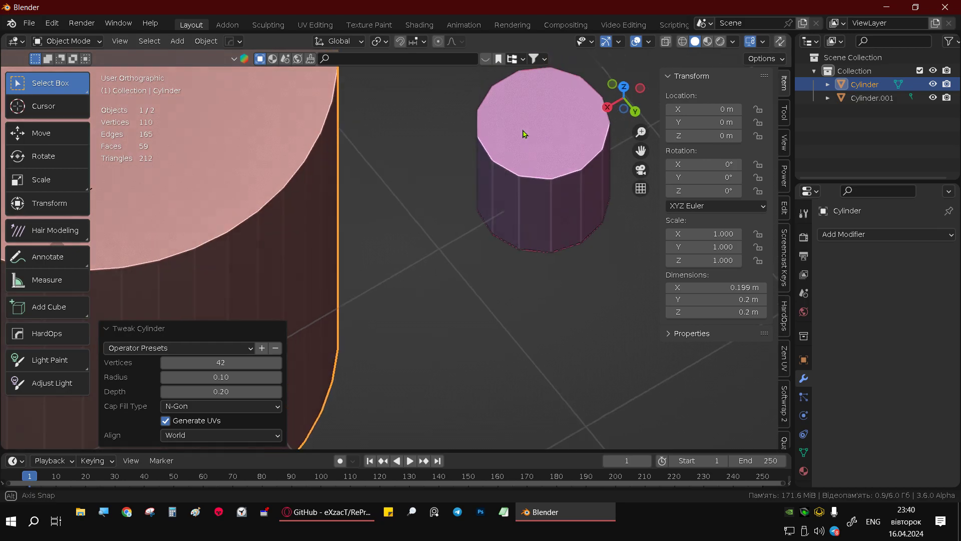
{"action": "left_click", "coordinate": [536, 202]}
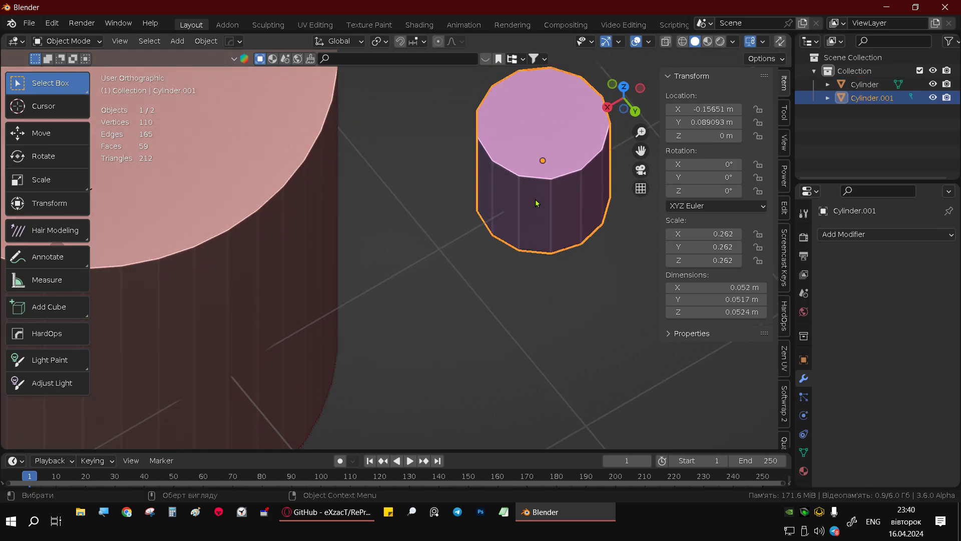
{"action": "key", "text": "F9"}
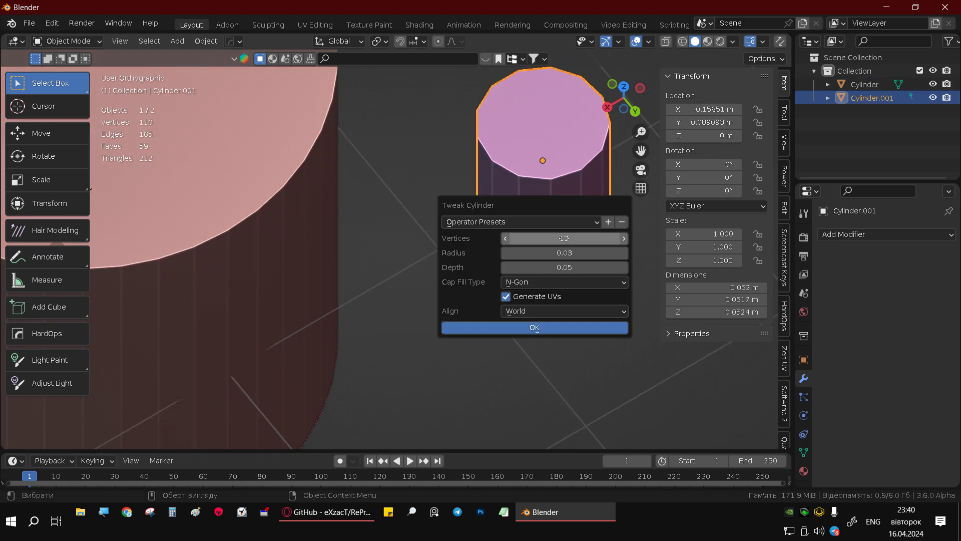
{"action": "left_click_drag", "start_coordinate": [563, 238], "coordinate": [586, 239]}
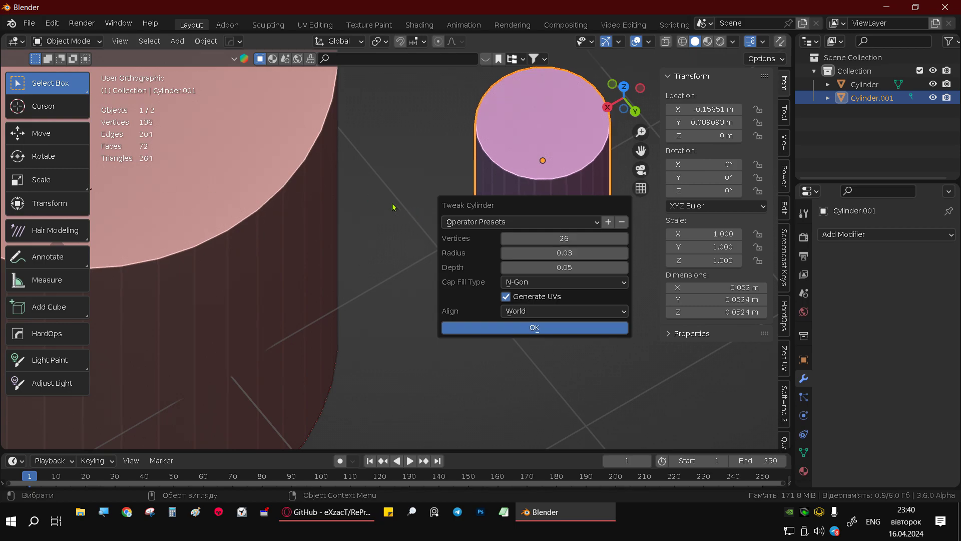
{"action": "scroll", "coordinate": [485, 301], "scroll_direction": "down", "scroll_amount": 4}
{"action": "mouse_move", "coordinate": [506, 235]}
{"action": "middle_mouse_down"}
{"action": "mouse_move", "coordinate": [446, 185]}
{"action": "mouse_move", "coordinate": [421, 141]}
{"action": "middle_mouse_up"}
{"action": "scroll", "coordinate": [311, 187], "scroll_direction": "down", "scroll_amount": 4}
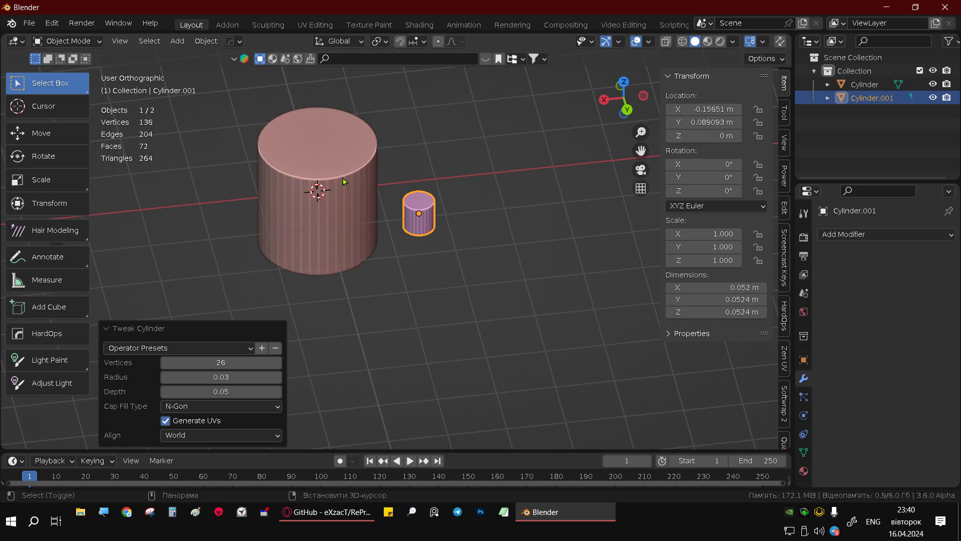
- In Edit Mode, inset and extrude the large cylinder's top face into a raised boss
{"action": "middle_click_drag", "start_coordinate": [350, 189], "coordinate": [345, 210], "text": "shift"}
{"action": "left_click", "coordinate": [345, 210]}
{"action": "key", "text": "Tab"}
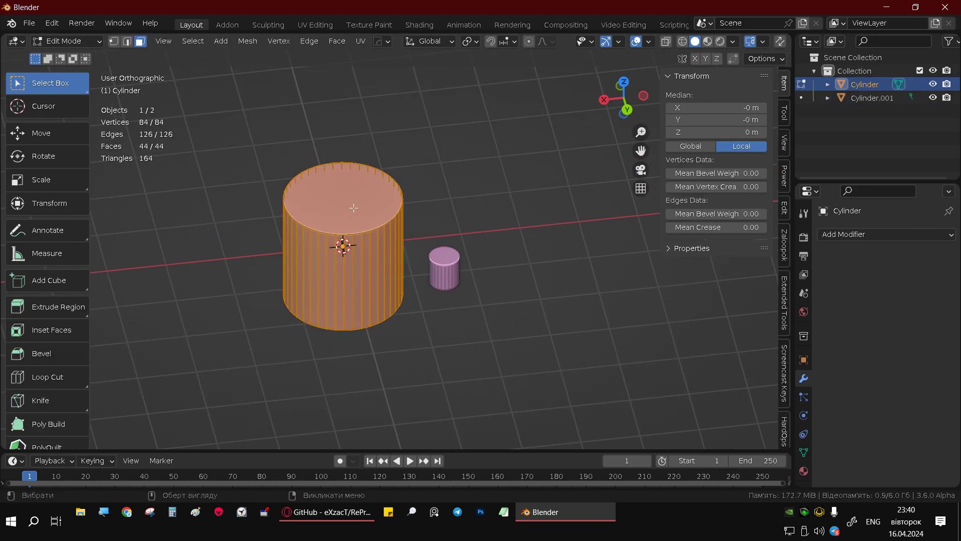
{"action": "left_click", "coordinate": [354, 207]}
{"action": "key", "text": "i"}
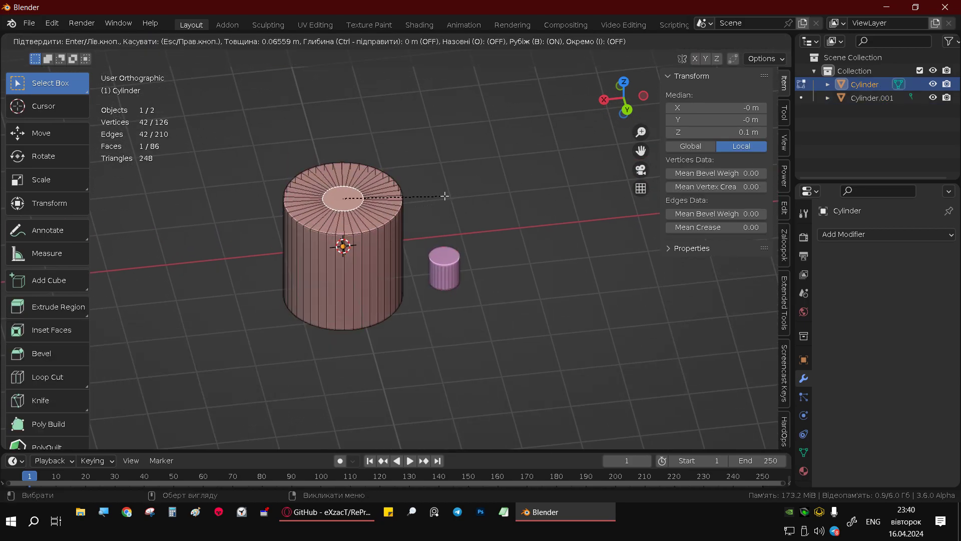
{"action": "left_click", "coordinate": [445, 196]}
{"action": "key", "text": "e"}
{"action": "left_click", "coordinate": [422, 209]}
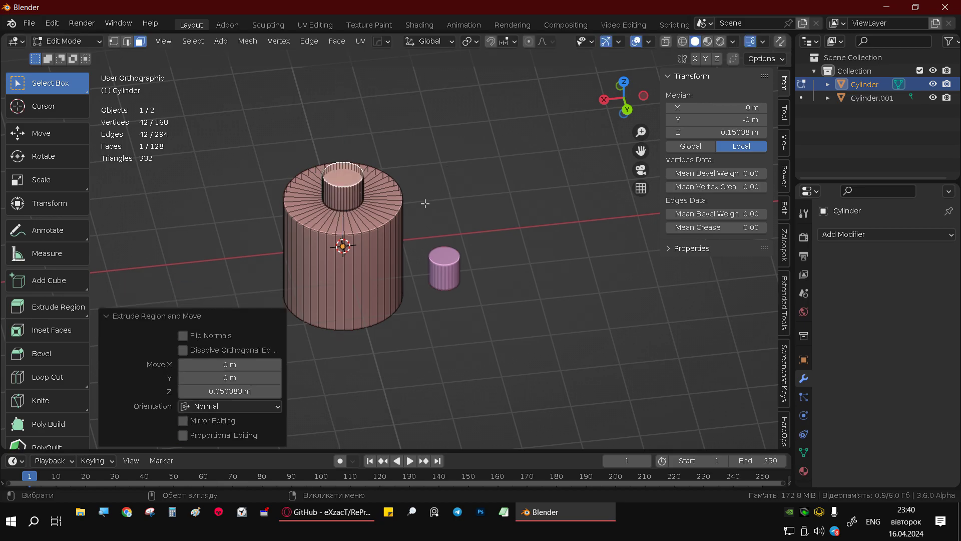
{"action": "key", "text": "Tab"}
- Rebuild the large cylinder via Tweak Cylinder with 27 vertices and 0.25 m depth, dropping the boss
{"action": "mouse_move", "coordinate": [422, 210]}
{"action": "middle_mouse_down"}
{"action": "mouse_move", "coordinate": [339, 233]}
{"action": "mouse_move", "coordinate": [373, 230]}
{"action": "middle_mouse_up"}
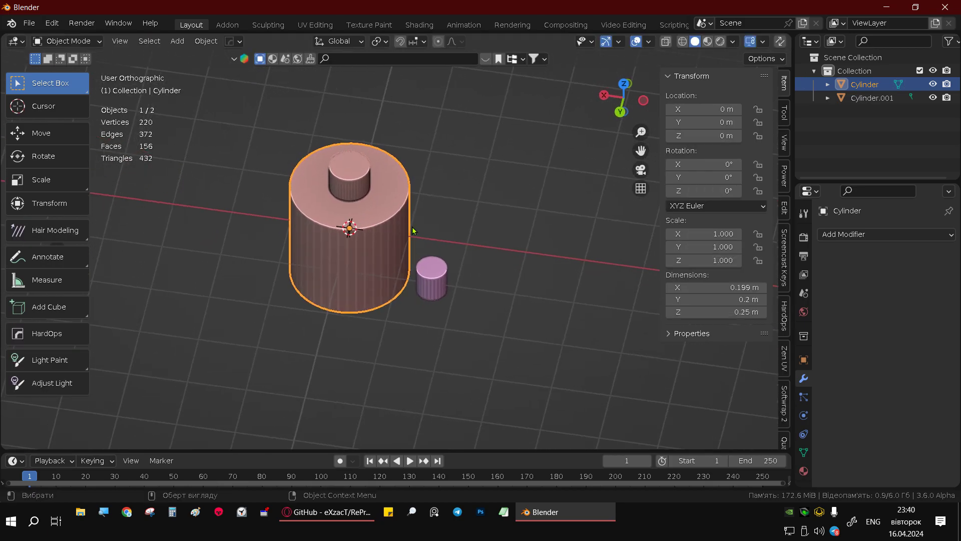
{"action": "key", "text": "F9"}
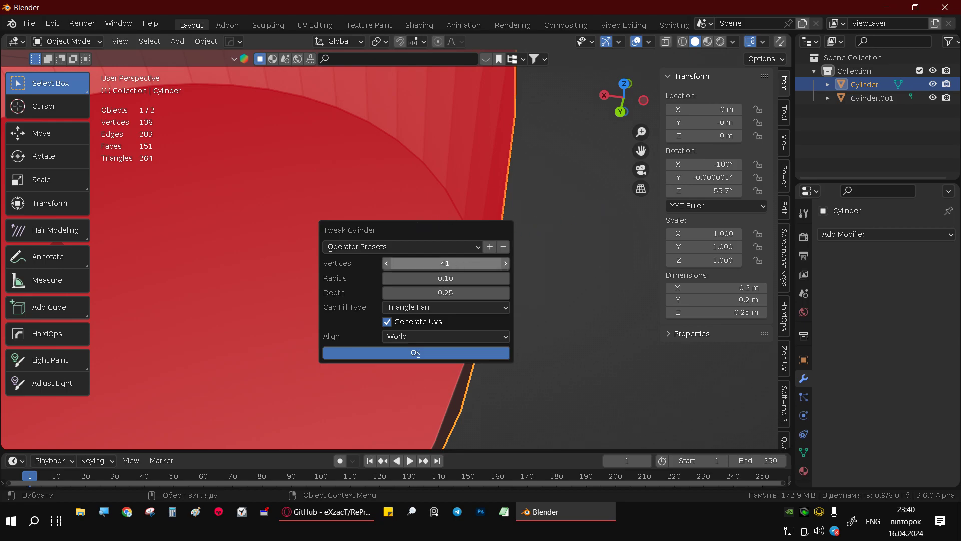
{"action": "left_click_drag", "start_coordinate": [456, 264], "coordinate": [425, 263]}
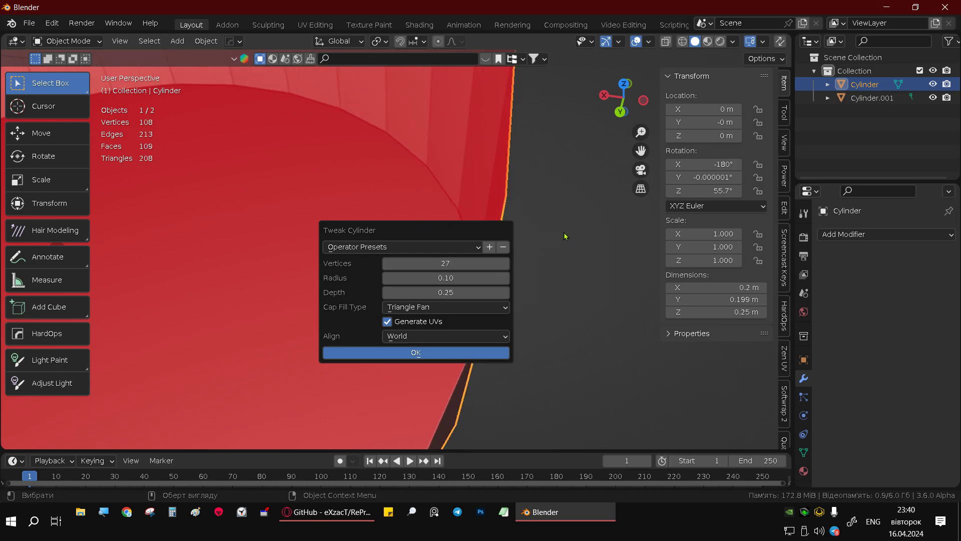
{"action": "scroll", "coordinate": [563, 238], "scroll_direction": "down", "scroll_amount": 5}
{"action": "scroll", "coordinate": [560, 240], "scroll_direction": "down", "scroll_amount": 3}
{"action": "mouse_move", "coordinate": [560, 240]}
{"action": "middle_mouse_down"}
{"action": "mouse_move", "coordinate": [556, 199]}
{"action": "mouse_move", "coordinate": [447, 268]}
{"action": "middle_mouse_up"}
{"action": "scroll", "coordinate": [460, 208], "scroll_direction": "up", "scroll_amount": 5}
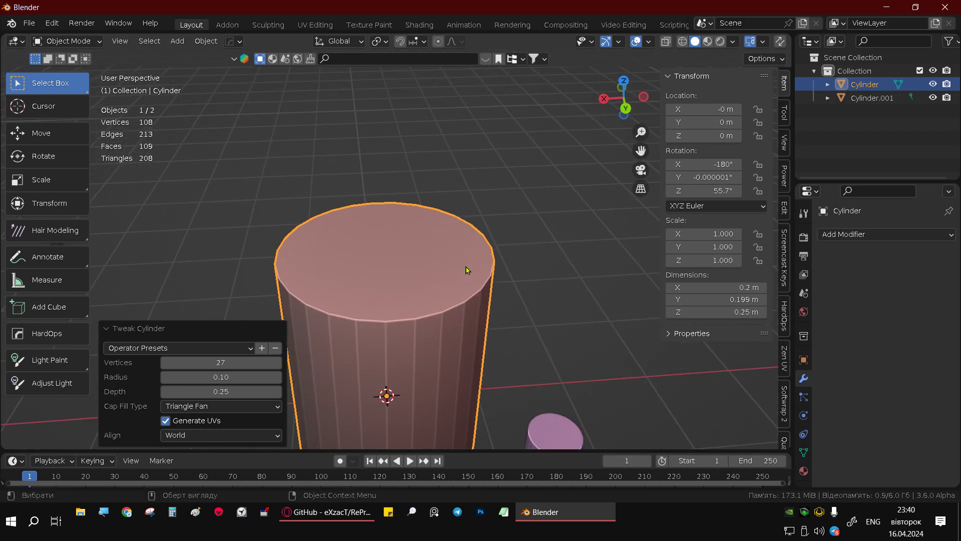
{"action": "middle_click_drag", "start_coordinate": [416, 332], "coordinate": [436, 192], "text": "shift"}
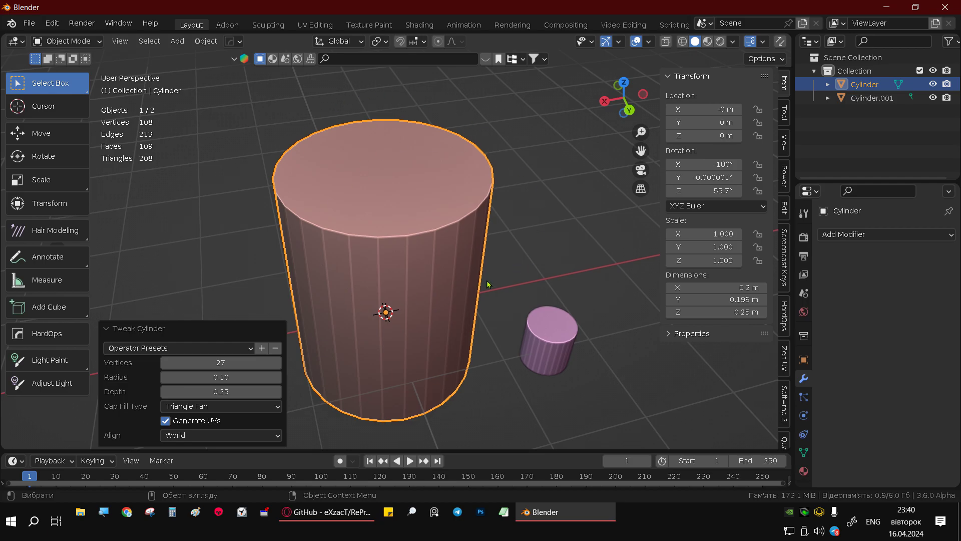
{"action": "scroll", "coordinate": [457, 228], "scroll_direction": "down", "scroll_amount": 3}
{"action": "mouse_move", "coordinate": [421, 242]}
{"action": "middle_mouse_down"}
{"action": "mouse_move", "coordinate": [484, 198]}
{"action": "mouse_move", "coordinate": [514, 195]}
{"action": "mouse_move", "coordinate": [401, 230]}
{"action": "mouse_move", "coordinate": [478, 277]}
{"action": "mouse_move", "coordinate": [484, 238]}
{"action": "mouse_move", "coordinate": [571, 206]}
{"action": "mouse_move", "coordinate": [442, 211]}
{"action": "mouse_move", "coordinate": [368, 252]}
{"action": "mouse_move", "coordinate": [381, 246]}
{"action": "middle_mouse_up"}
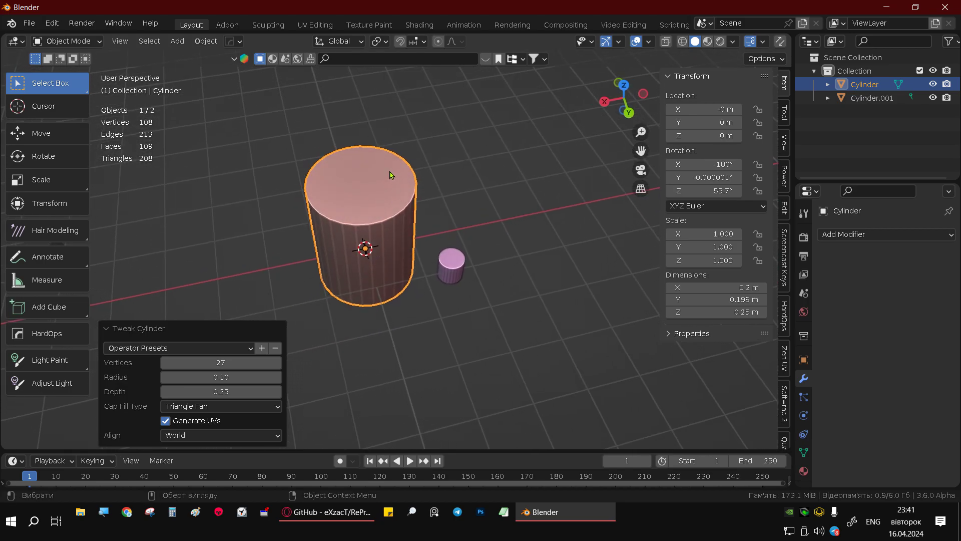
- Orbit around the cylinders to view them from above and at an angle, cancelling the Add menu
{"action": "mouse_move", "coordinate": [391, 174]}
{"action": "middle_mouse_down", "text": "alt"}
{"action": "mouse_move", "coordinate": [407, 222]}
{"action": "mouse_move", "coordinate": [397, 275]}
{"action": "middle_mouse_up", "text": "alt"}
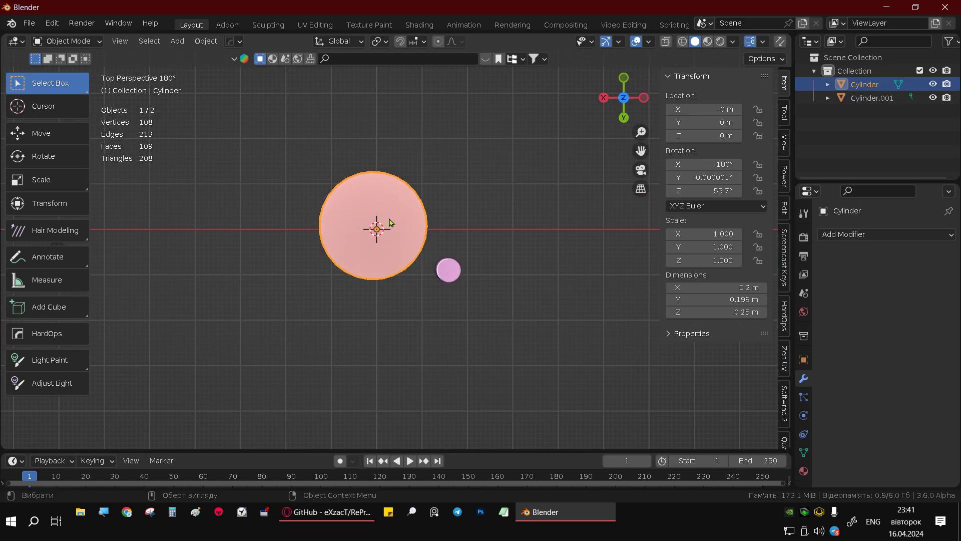
{"action": "key", "text": "shift+a"}
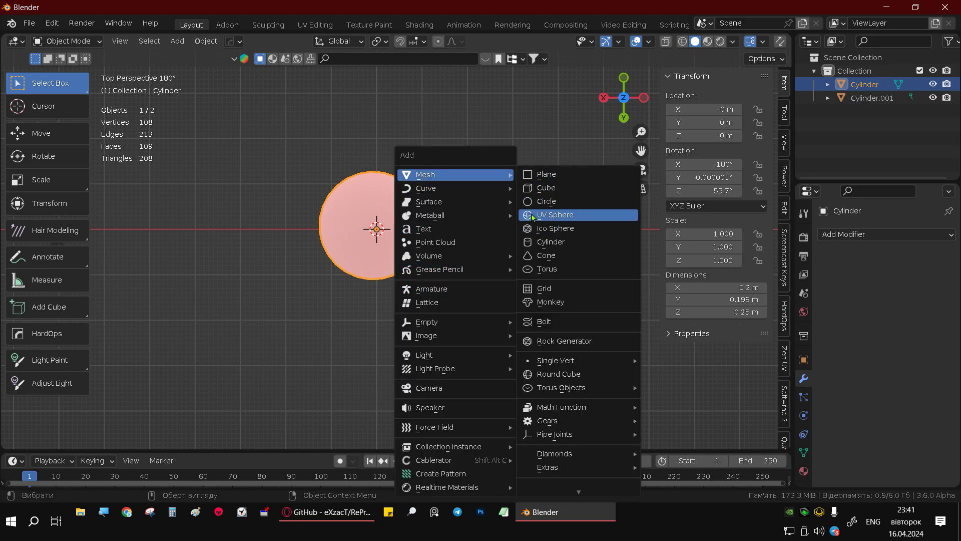
{"action": "key", "text": "Escape"}
{"action": "middle_click_drag", "start_coordinate": [405, 194], "coordinate": [427, 257], "text": "shift"}
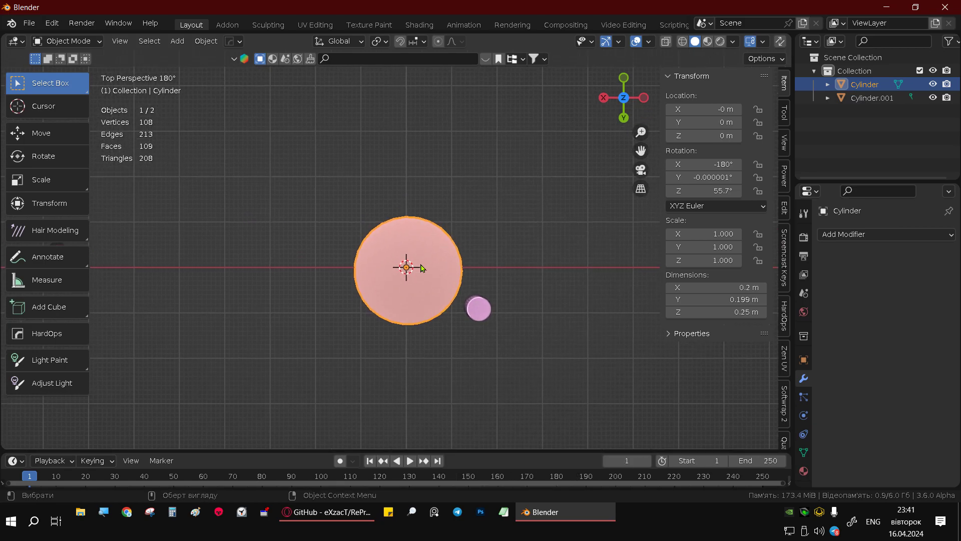
{"action": "mouse_move", "coordinate": [364, 211]}
{"action": "middle_mouse_down"}
{"action": "mouse_move", "coordinate": [429, 247]}
{"action": "mouse_move", "coordinate": [420, 151]}
{"action": "mouse_move", "coordinate": [360, 122]}
{"action": "mouse_move", "coordinate": [407, 185]}
{"action": "middle_mouse_up"}
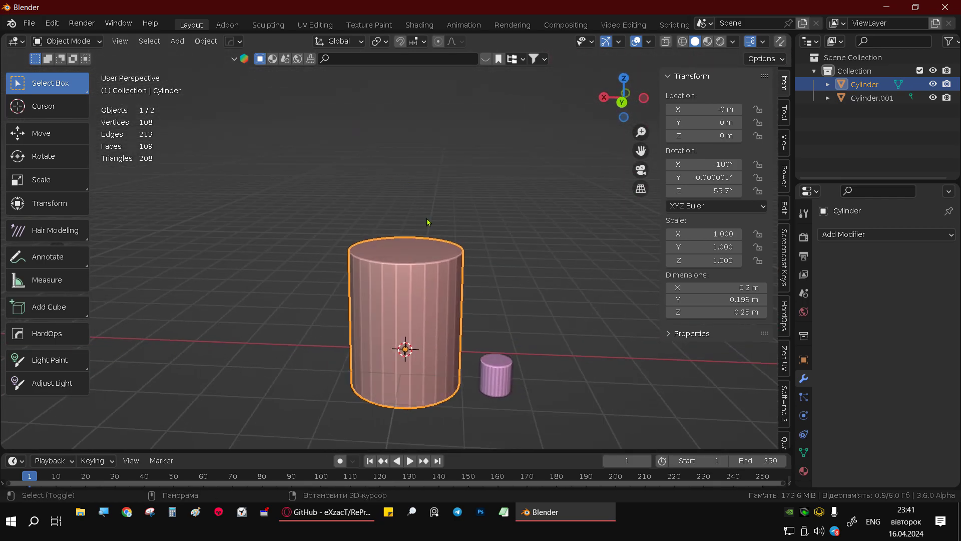
{"action": "middle_click_drag", "start_coordinate": [452, 291], "coordinate": [415, 333], "text": "alt"}
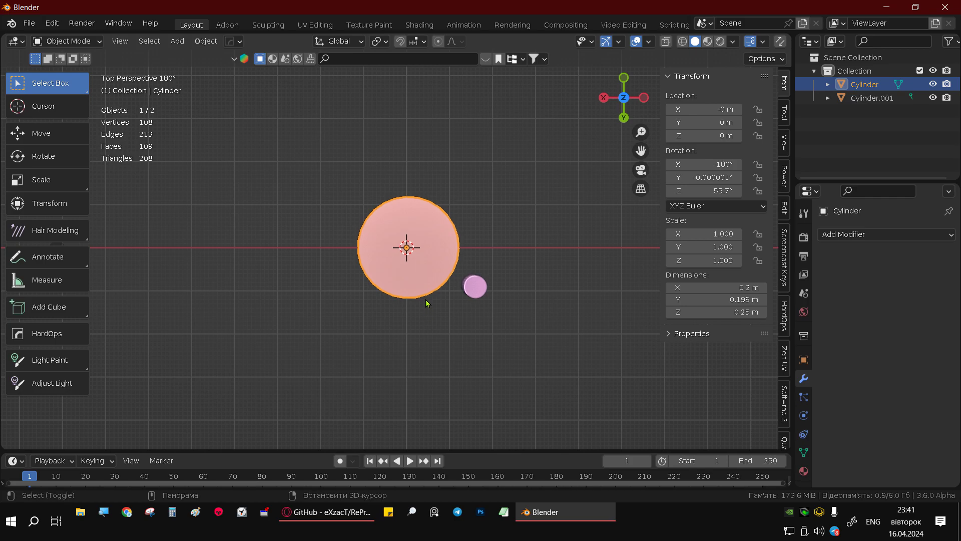
- Duplicate the large cylinder in orthographic view and move the copy to its left
{"action": "key", "text": "shift+d"}
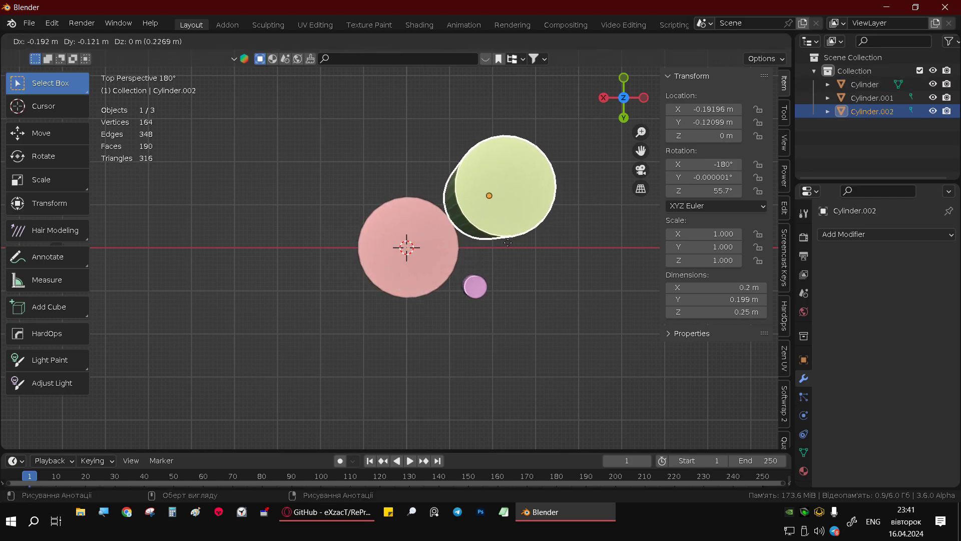
{"action": "right_click", "coordinate": [520, 247]}
{"action": "left_click", "coordinate": [641, 189]}
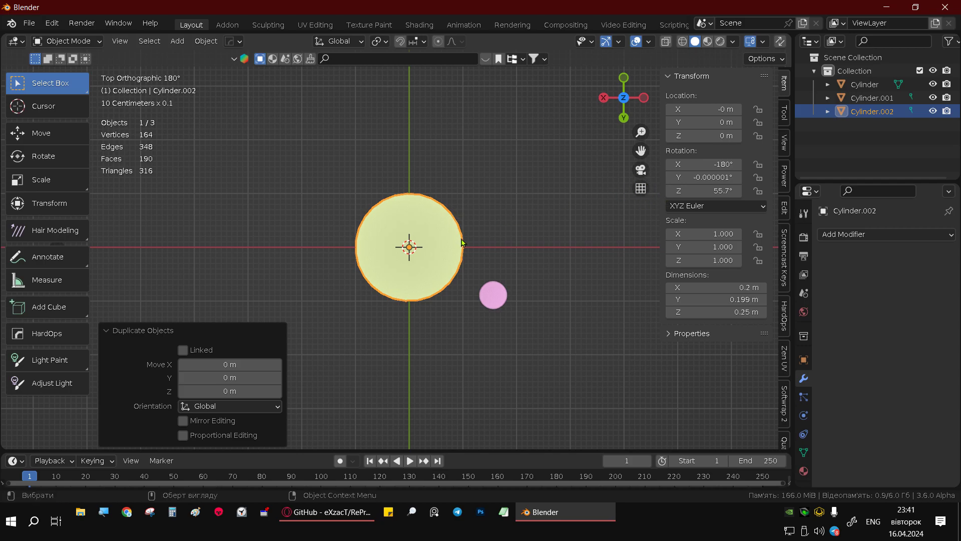
{"action": "key", "text": "g"}
{"action": "left_click", "coordinate": [352, 224]}
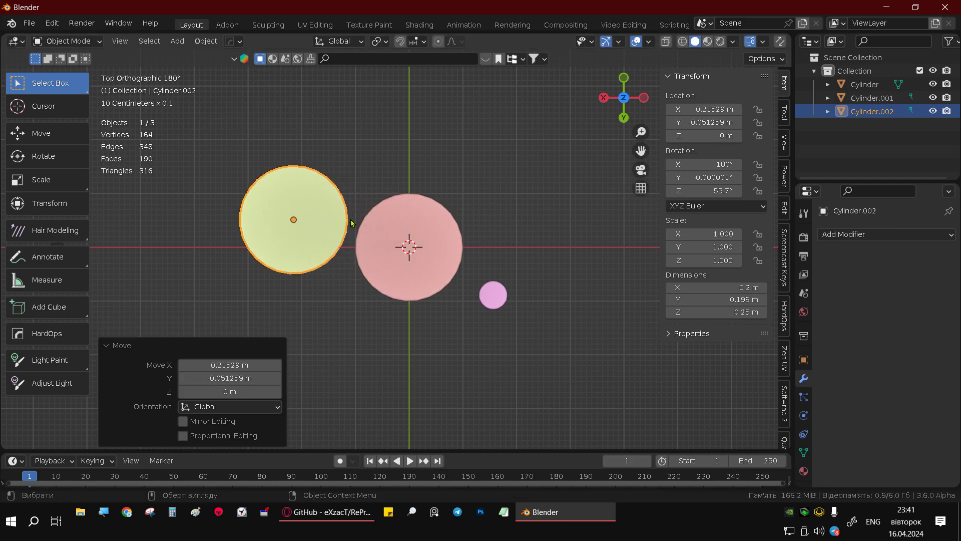
{"action": "key", "text": "g"}
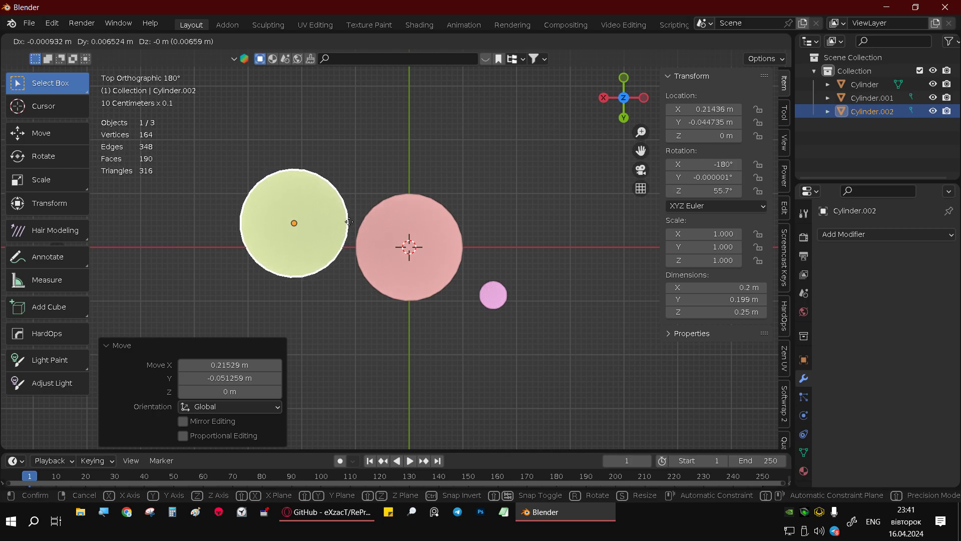
{"action": "left_click", "coordinate": [350, 228]}
- Shrink the duplicate to about half size and set it against the large cylinder's left side
{"action": "key", "text": "s"}
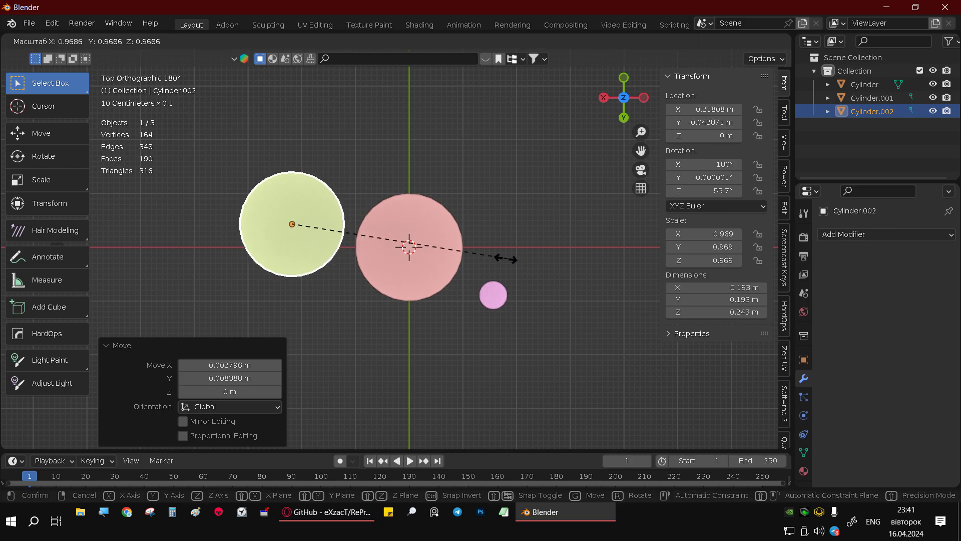
{"action": "left_click", "coordinate": [411, 236]}
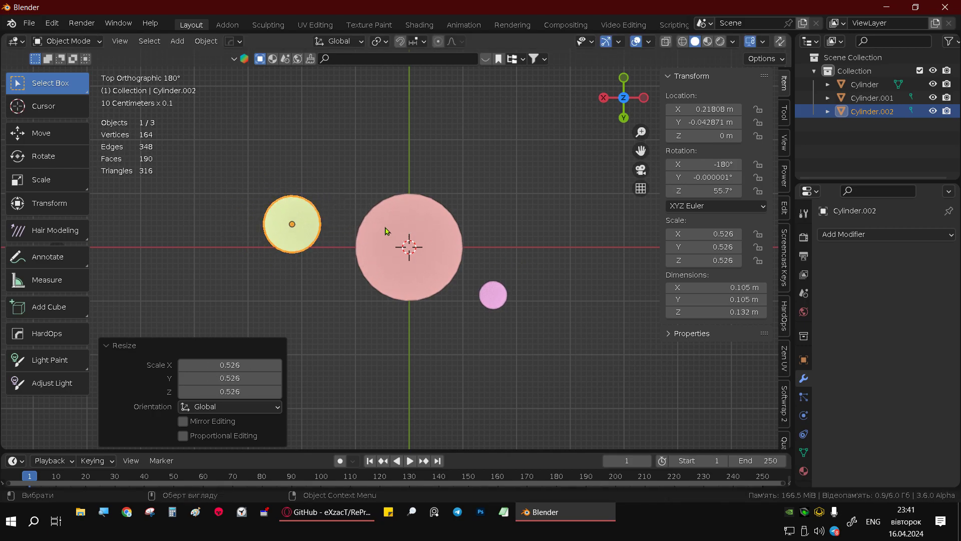
{"action": "key", "text": "g"}
{"action": "left_click", "coordinate": [426, 222]}
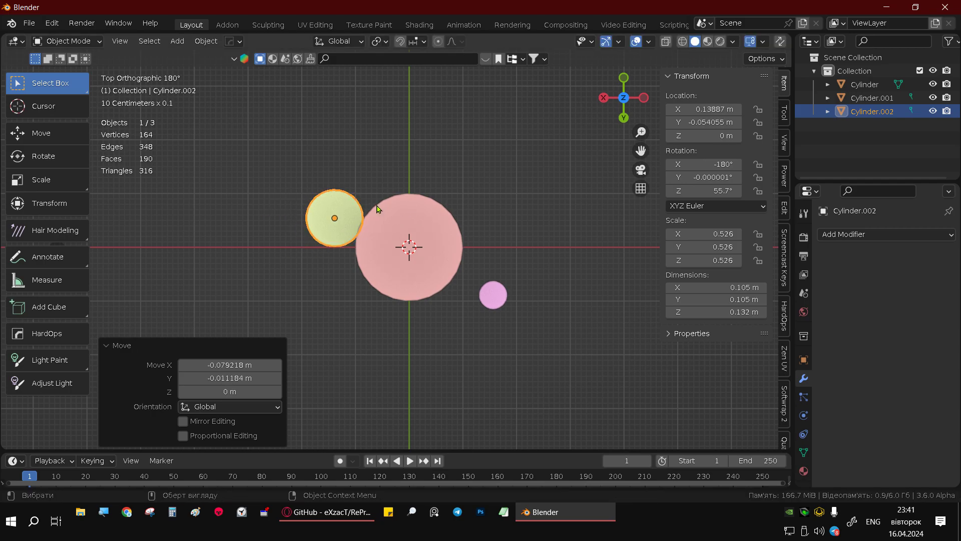
- Orbit and pan around the three cylinders, ending on a back view with the large cylinder selected
{"action": "mouse_move", "coordinate": [427, 222]}
{"action": "middle_mouse_down"}
{"action": "mouse_move", "coordinate": [438, 173]}
{"action": "mouse_move", "coordinate": [397, 209]}
{"action": "middle_mouse_up"}
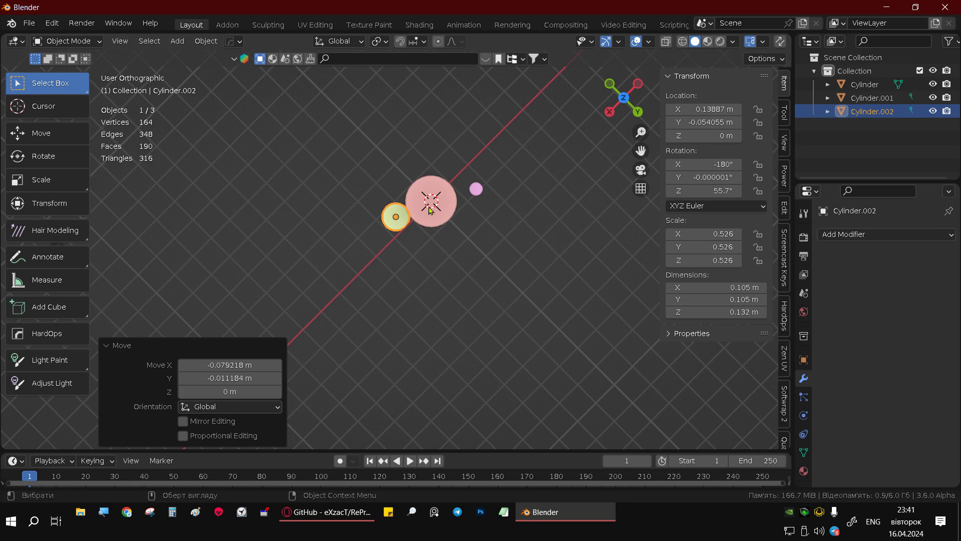
{"action": "scroll", "coordinate": [396, 208], "scroll_direction": "up", "scroll_amount": 4}
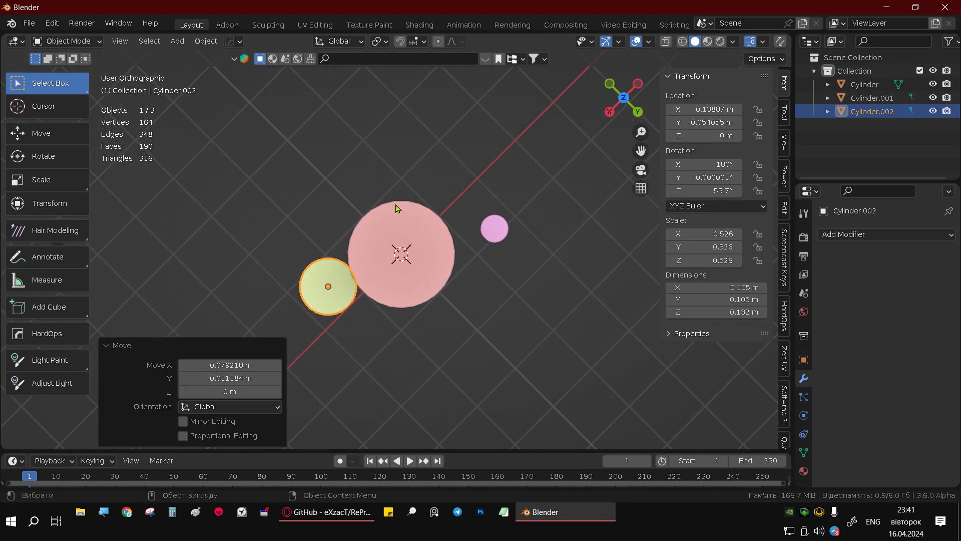
{"action": "middle_click_drag", "start_coordinate": [396, 209], "coordinate": [397, 183]}
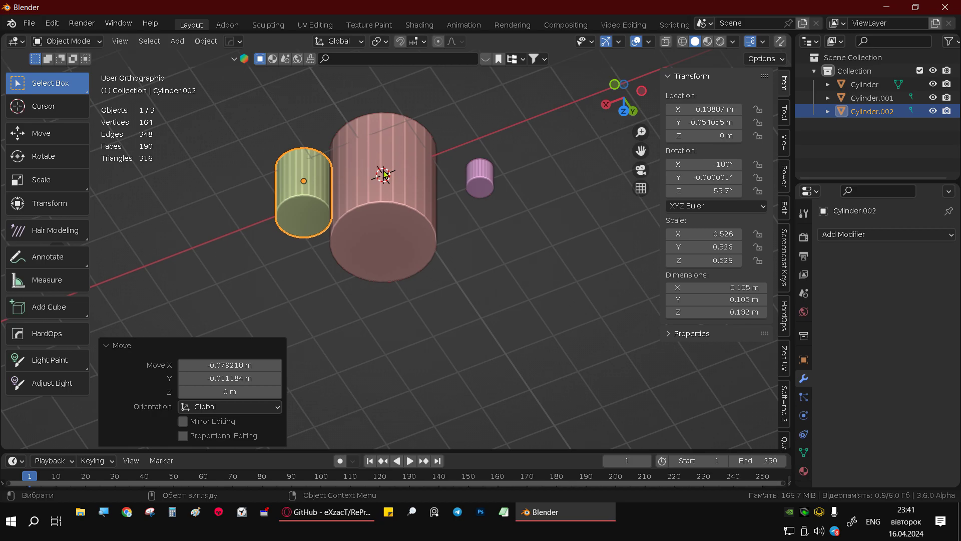
{"action": "mouse_move", "coordinate": [392, 224]}
{"action": "middle_mouse_down"}
{"action": "mouse_move", "coordinate": [409, 203]}
{"action": "mouse_move", "coordinate": [354, 244]}
{"action": "middle_mouse_up"}
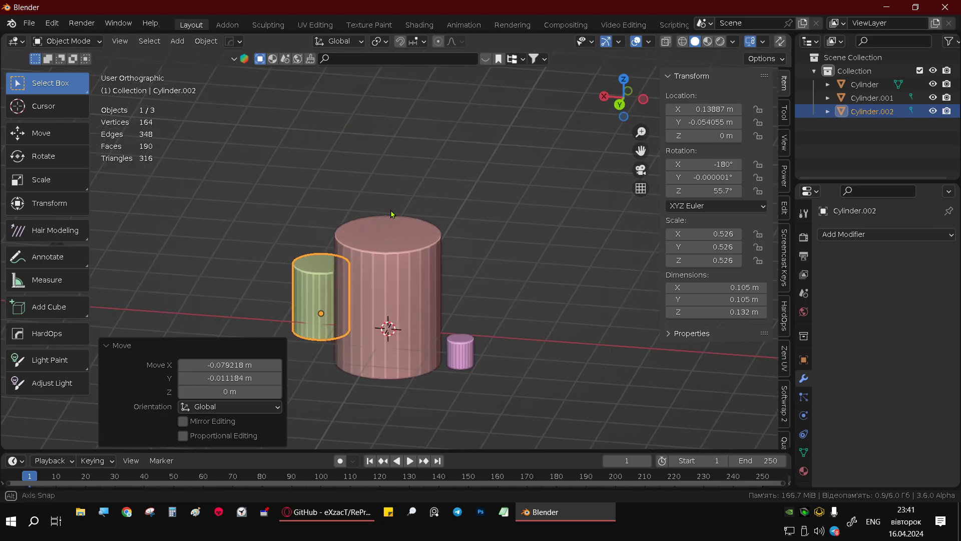
{"action": "middle_click_drag", "start_coordinate": [392, 217], "coordinate": [406, 316], "text": "alt"}
{"action": "mouse_move", "coordinate": [411, 190]}
{"action": "middle_mouse_down", "text": "shift"}
{"action": "mouse_move", "coordinate": [429, 260]}
{"action": "mouse_move", "coordinate": [397, 263]}
{"action": "middle_mouse_up", "text": "shift"}
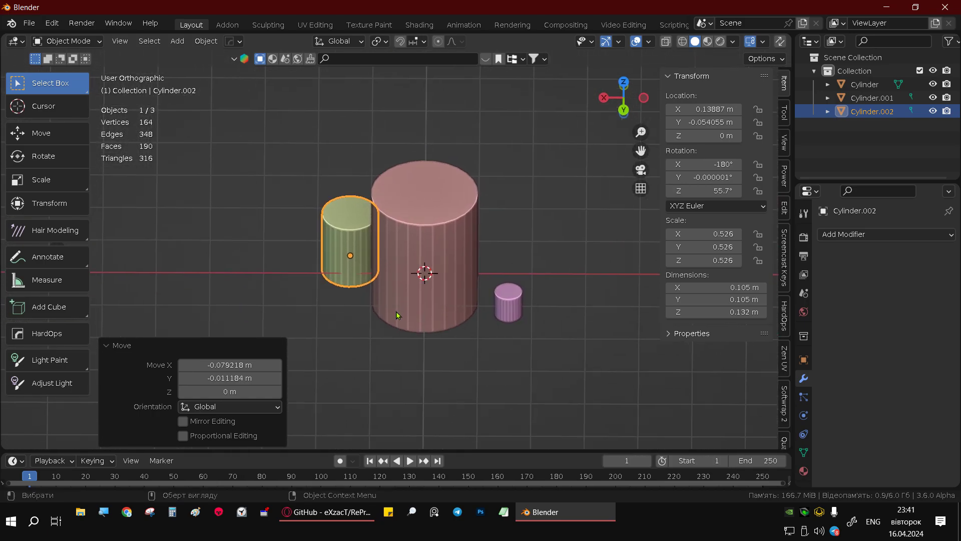
{"action": "middle_click_drag", "start_coordinate": [397, 315], "coordinate": [372, 272]}
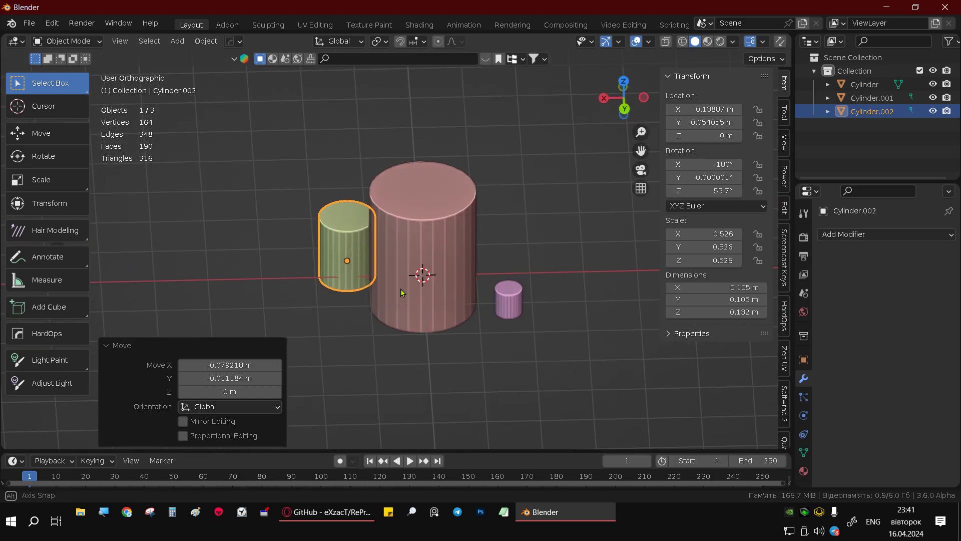
{"action": "left_click", "coordinate": [507, 300]}
{"action": "middle_click_drag", "start_coordinate": [507, 300], "coordinate": [395, 232], "text": "shift"}
{"action": "left_click", "coordinate": [395, 232]}
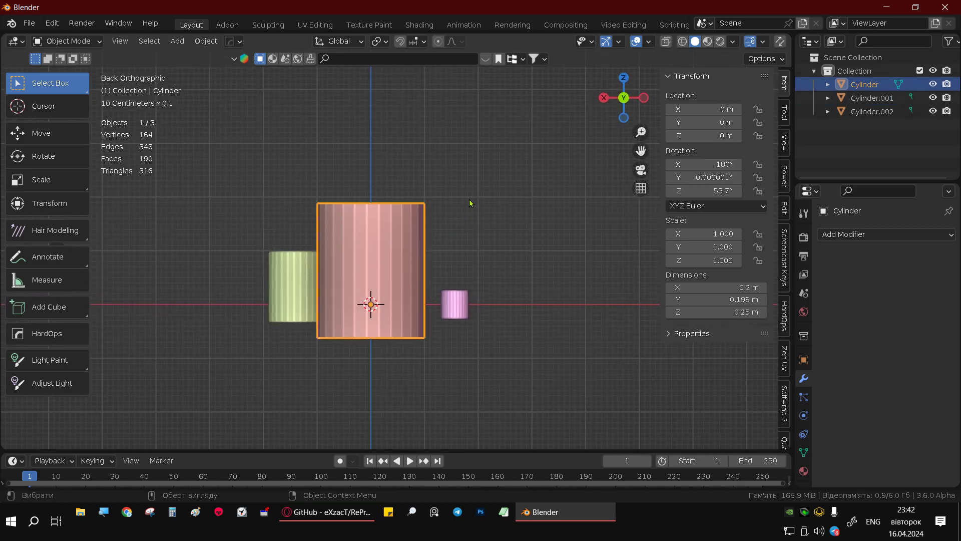
- Tilt the large cylinder about 34°, shift it up-right, and apply all its transforms
{"action": "key", "text": "r"}
{"action": "left_click", "coordinate": [525, 268]}
{"action": "key", "text": "g"}
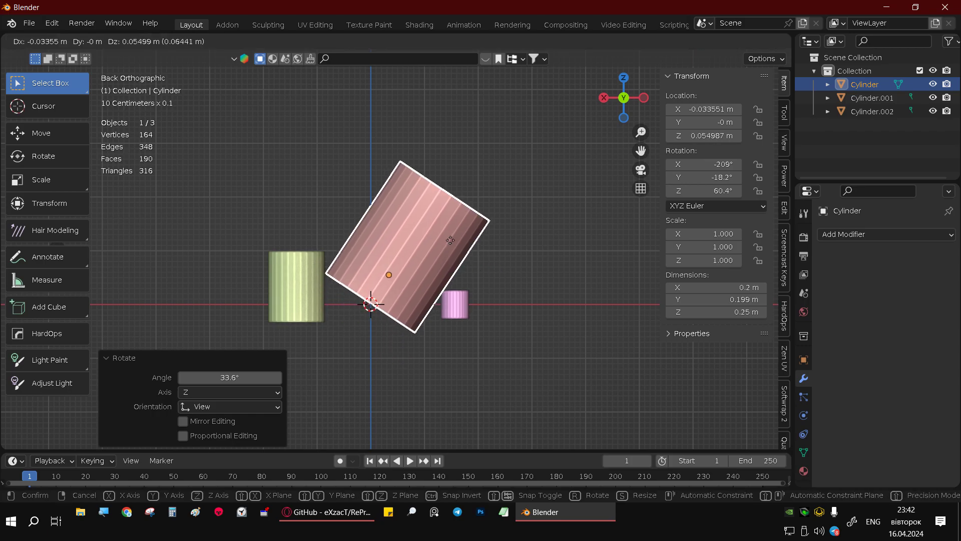
{"action": "left_click", "coordinate": [476, 224]}
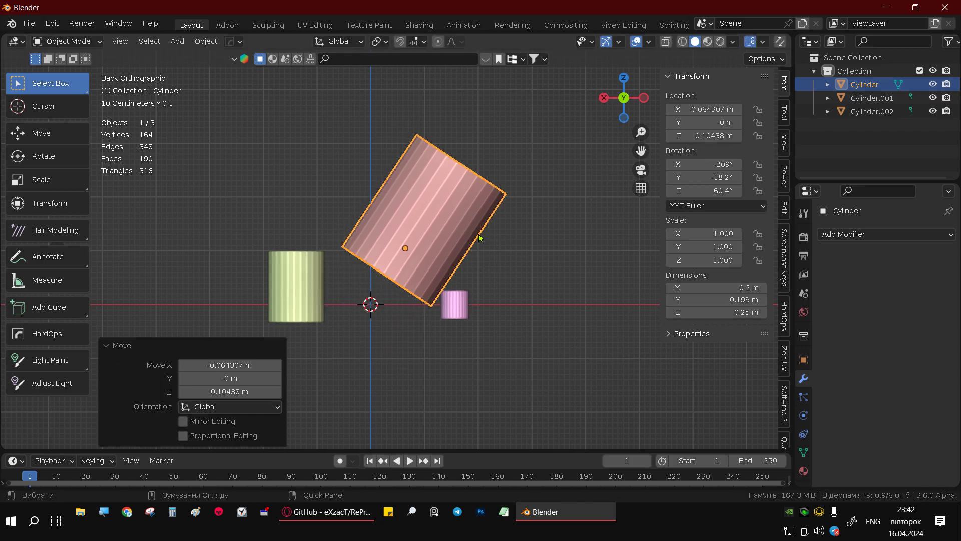
{"action": "key", "text": "ctrl+a"}
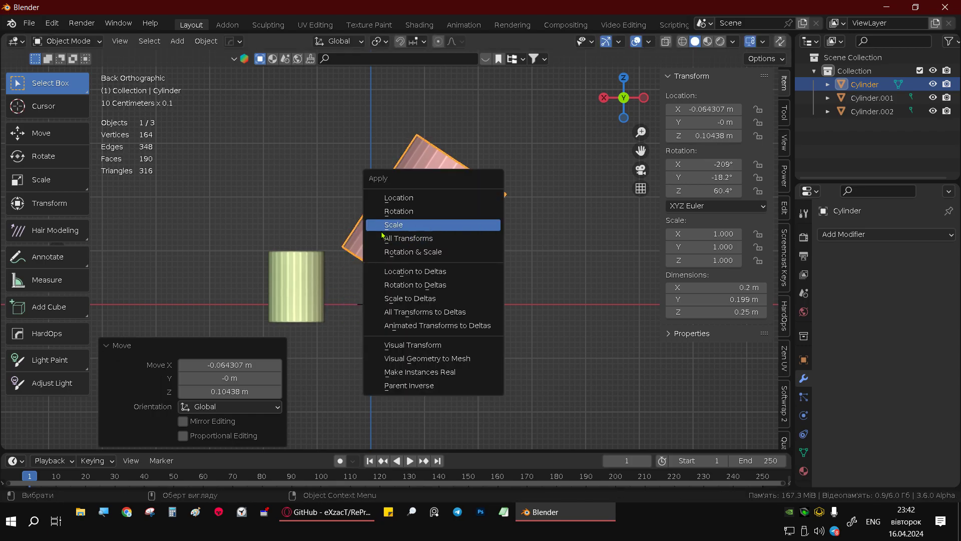
{"action": "left_click", "coordinate": [395, 242]}
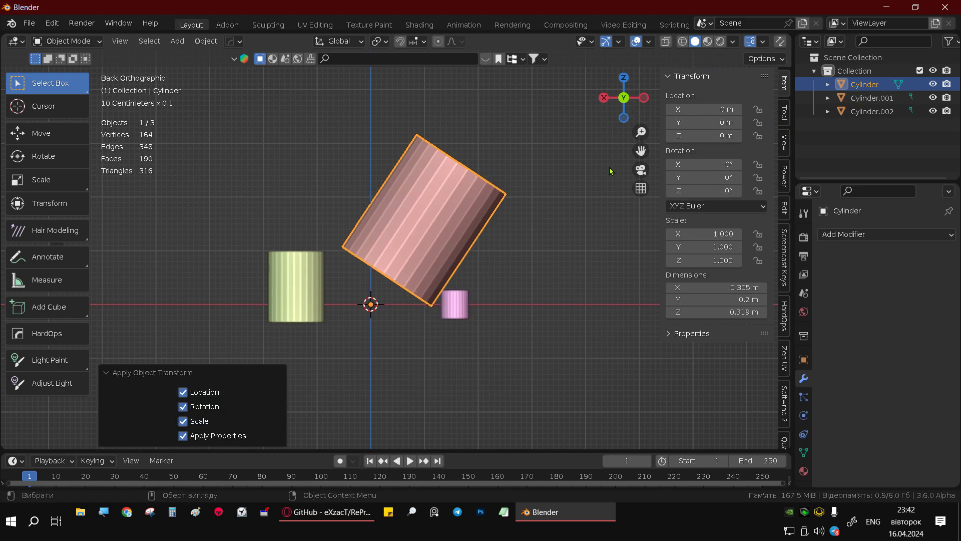
- Orbit and zoom back to a back view, then try reopening the cylinder's creation settings with Alt+R
{"action": "mouse_move", "coordinate": [438, 160]}
{"action": "middle_mouse_down"}
{"action": "mouse_move", "coordinate": [316, 231]}
{"action": "mouse_move", "coordinate": [407, 190]}
{"action": "mouse_move", "coordinate": [484, 186]}
{"action": "mouse_move", "coordinate": [400, 214]}
{"action": "middle_mouse_up"}
{"action": "middle_click_drag", "start_coordinate": [512, 140], "coordinate": [440, 214], "text": "shift"}
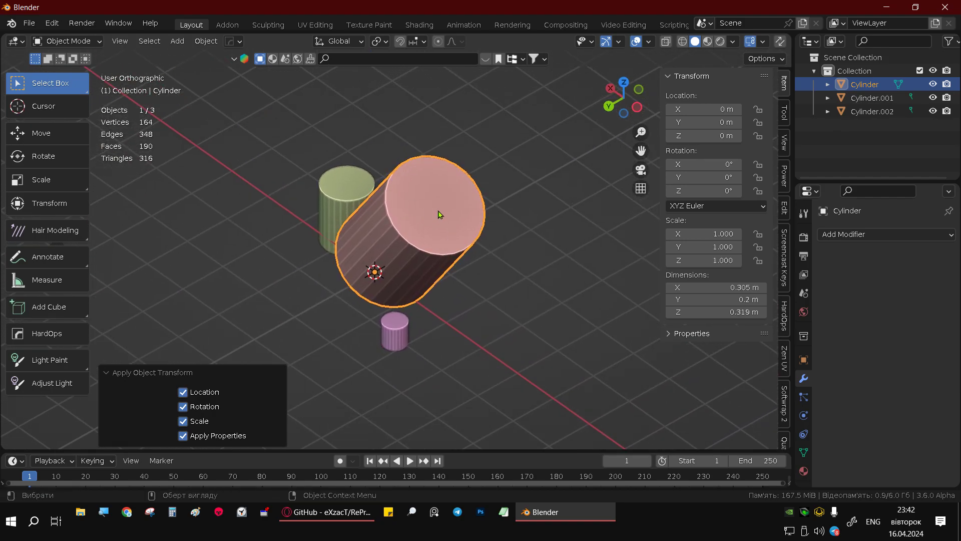
{"action": "scroll", "coordinate": [483, 183], "scroll_direction": "up", "scroll_amount": 3}
{"action": "mouse_move", "coordinate": [341, 198]}
{"action": "middle_mouse_down"}
{"action": "mouse_move", "coordinate": [405, 228]}
{"action": "mouse_move", "coordinate": [499, 179]}
{"action": "middle_mouse_up"}
{"action": "scroll", "coordinate": [499, 178], "scroll_direction": "up", "scroll_amount": 1}
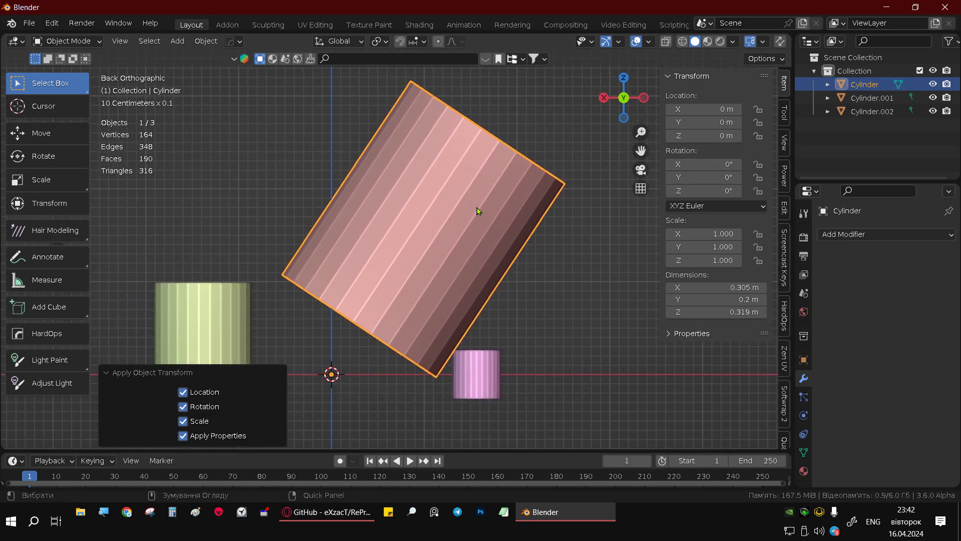
{"action": "key", "text": "alt+r"}
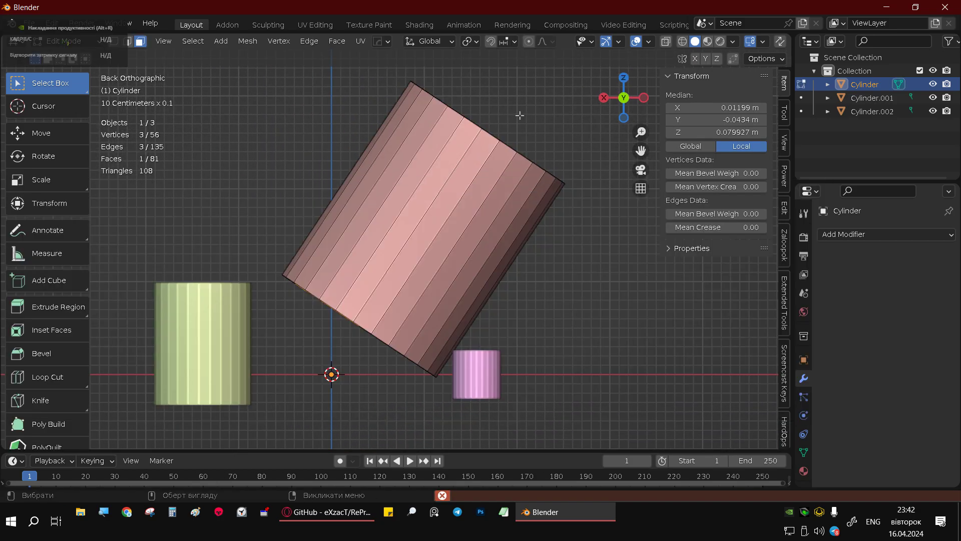
- Dismiss the error, reselect the large cylinder in Object Mode and retry the RePrimitive tweak, which errors again
{"action": "left_click", "coordinate": [440, 170]}
{"action": "key", "text": "Tab"}
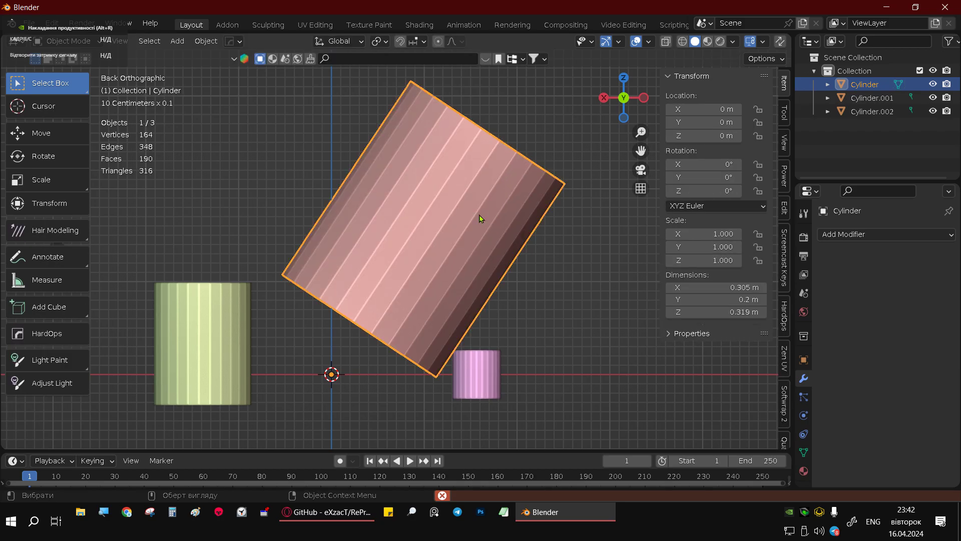
{"action": "left_click", "coordinate": [527, 311]}
{"action": "left_click", "coordinate": [480, 372]}
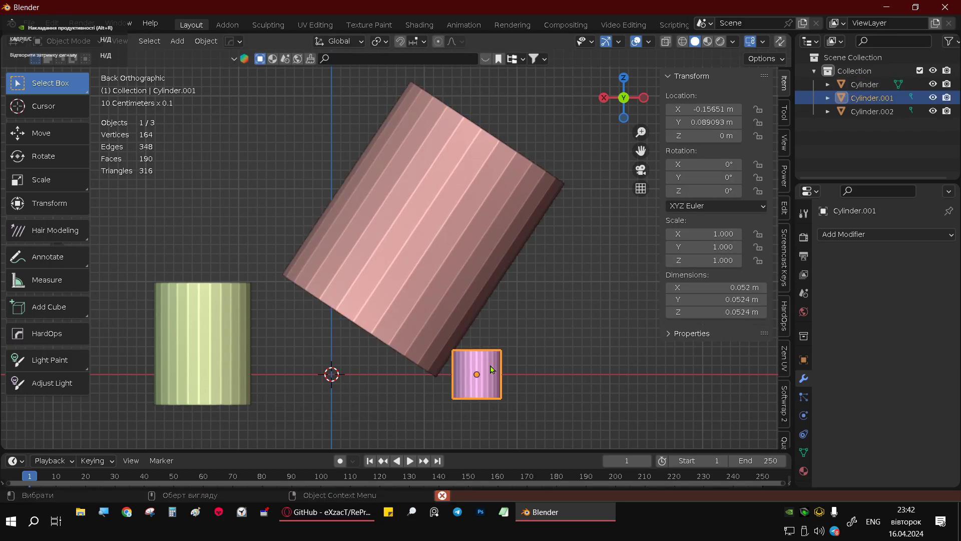
{"action": "left_click", "coordinate": [438, 223]}
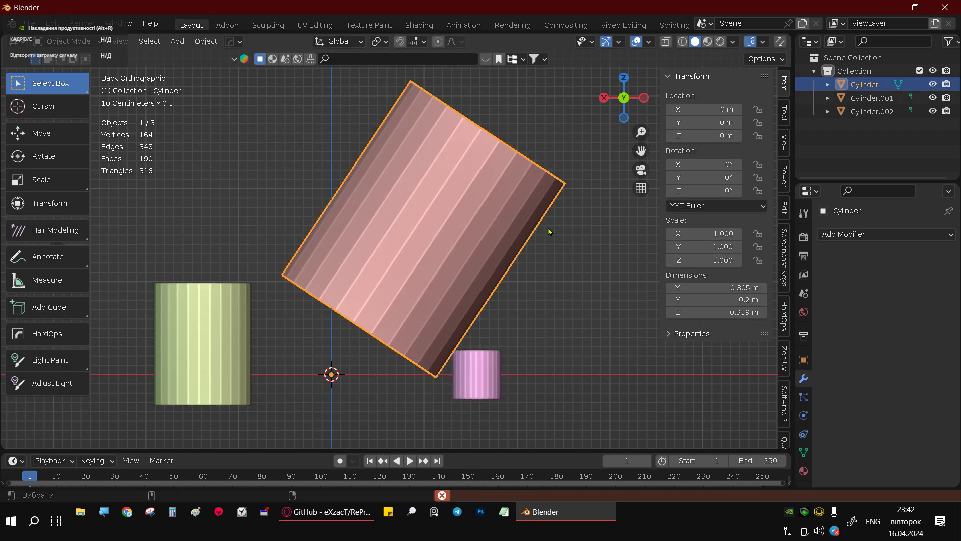
{"action": "key", "text": "ctrl+shift+r"}
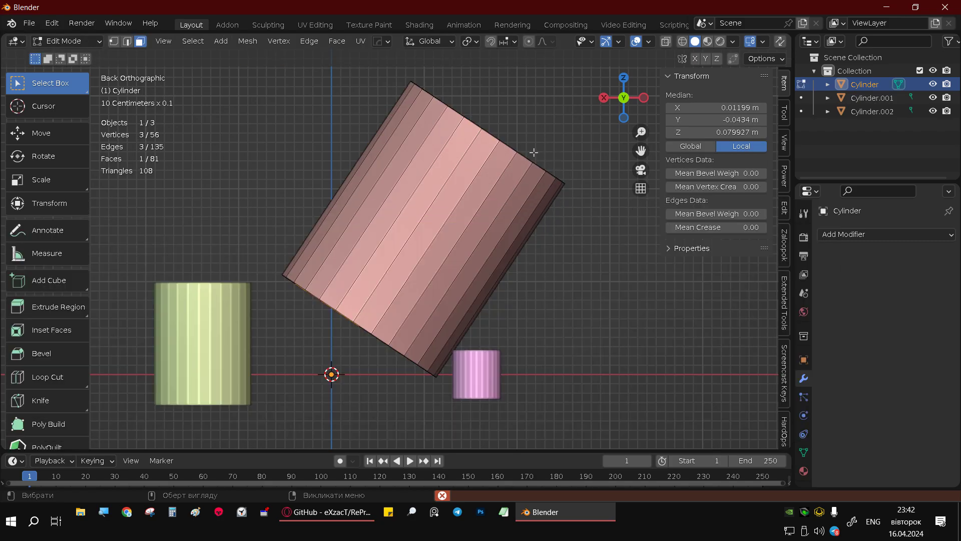
{"action": "left_click", "coordinate": [533, 152]}
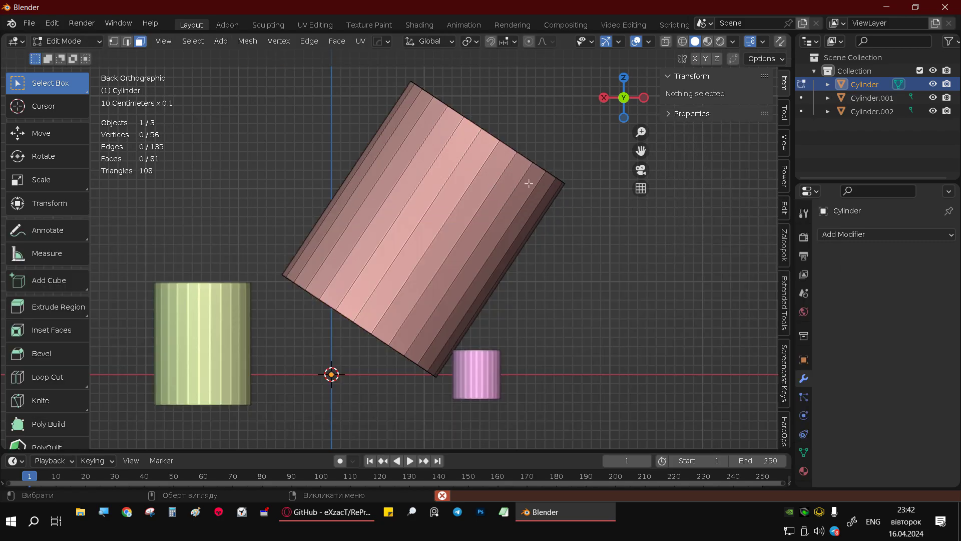
- Return to Object Mode, orbit to an overview, and box-select all three cylinders
{"action": "key", "text": "Tab"}
{"action": "scroll", "coordinate": [528, 184], "scroll_direction": "down", "scroll_amount": 5}
{"action": "middle_click_drag", "start_coordinate": [476, 193], "coordinate": [475, 228]}
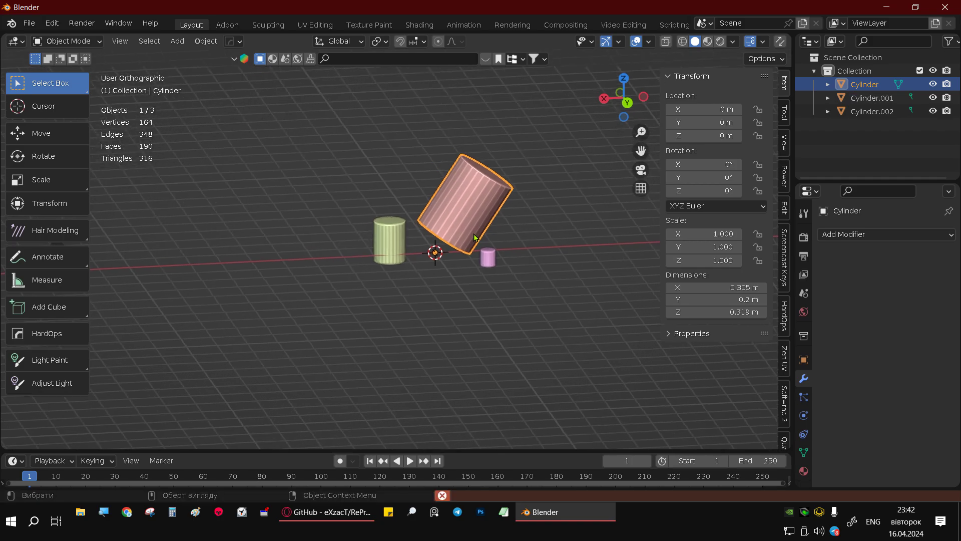
{"action": "left_click_drag", "start_coordinate": [330, 129], "coordinate": [566, 314]}
- Delete the three cylinders and add a new cylinder at the origin, viewed from the back
{"action": "key", "text": "Delete"}
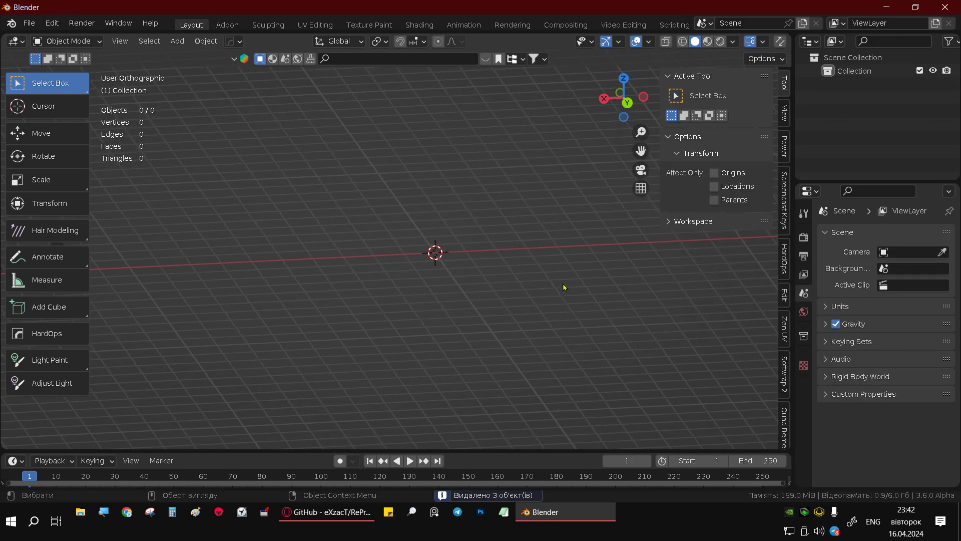
{"action": "key", "text": "shift+a"}
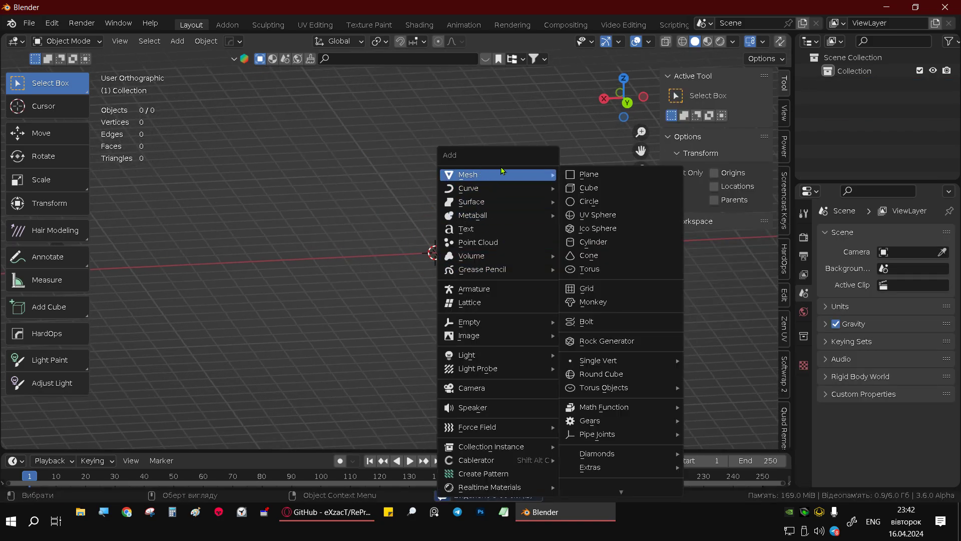
{"action": "left_click", "coordinate": [601, 242]}
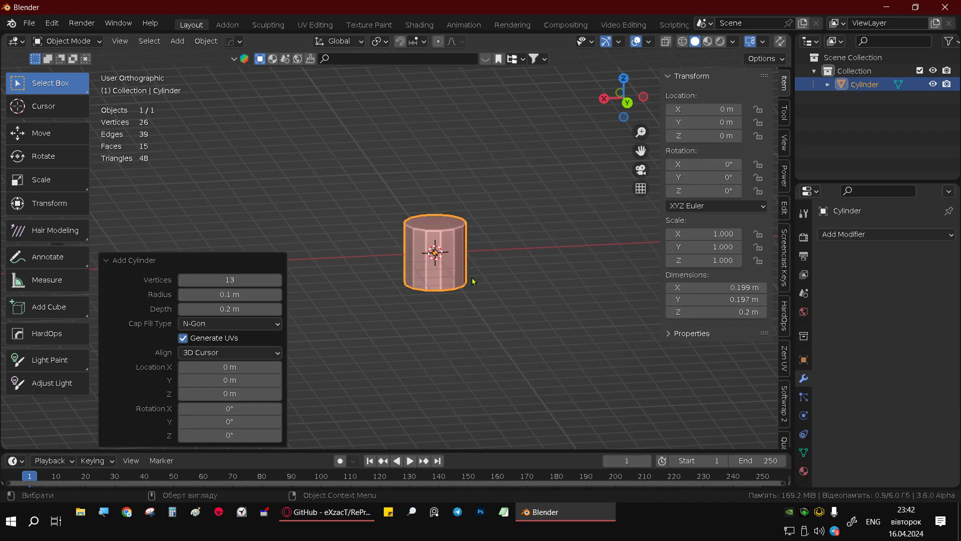
{"action": "key", "text": "ctrl+KP_1"}
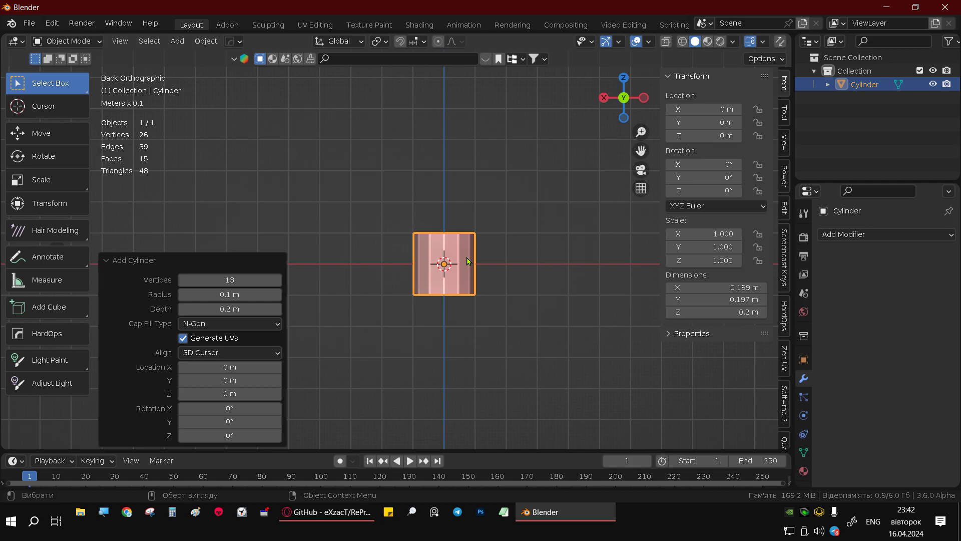
- Duplicate the cylinder up and to the left and tilt the copy about 25°
{"action": "key", "text": "shift+d"}
{"action": "left_click", "coordinate": [421, 249]}
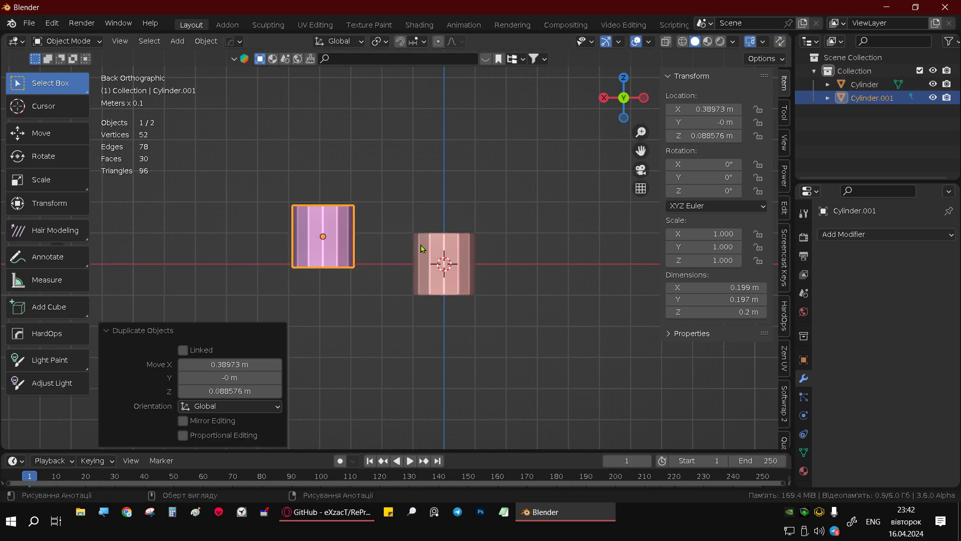
{"action": "middle_click_drag", "start_coordinate": [421, 249], "coordinate": [431, 230]}
{"action": "key", "text": "ctrl+KP_1"}
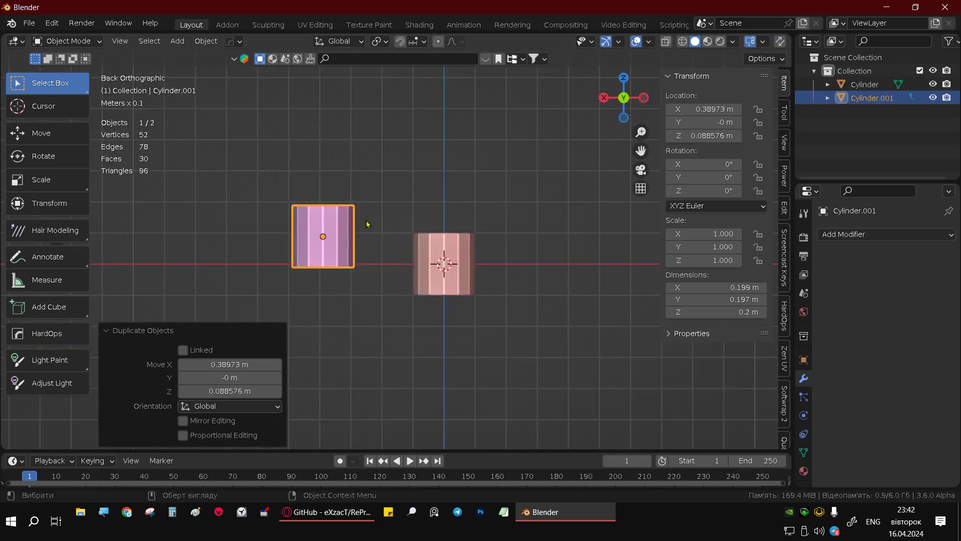
{"action": "key", "text": "r"}
{"action": "left_click", "coordinate": [418, 238]}
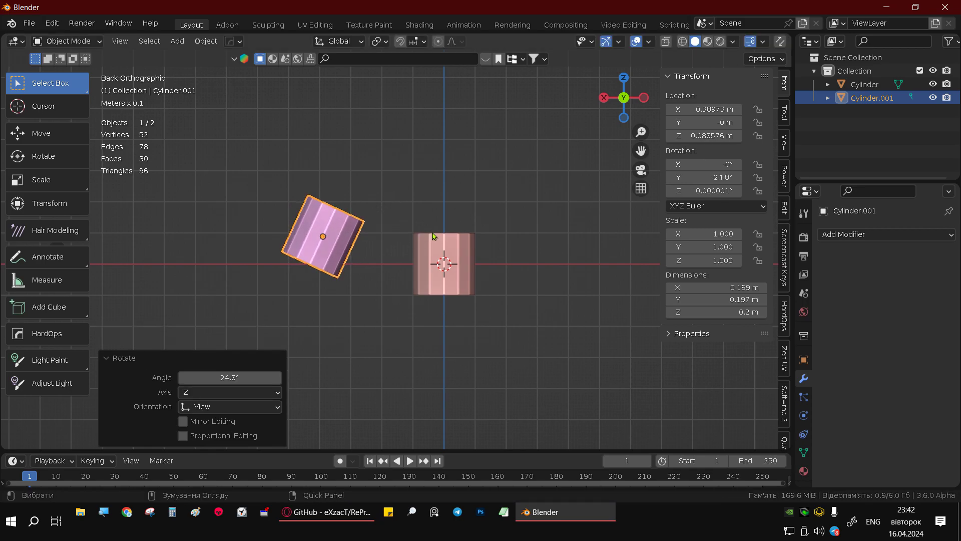
- Apply all transforms to the tilted copy, then select the upright cylinder
{"action": "key", "text": "ctrl+a"}
{"action": "left_click", "coordinate": [420, 231]}
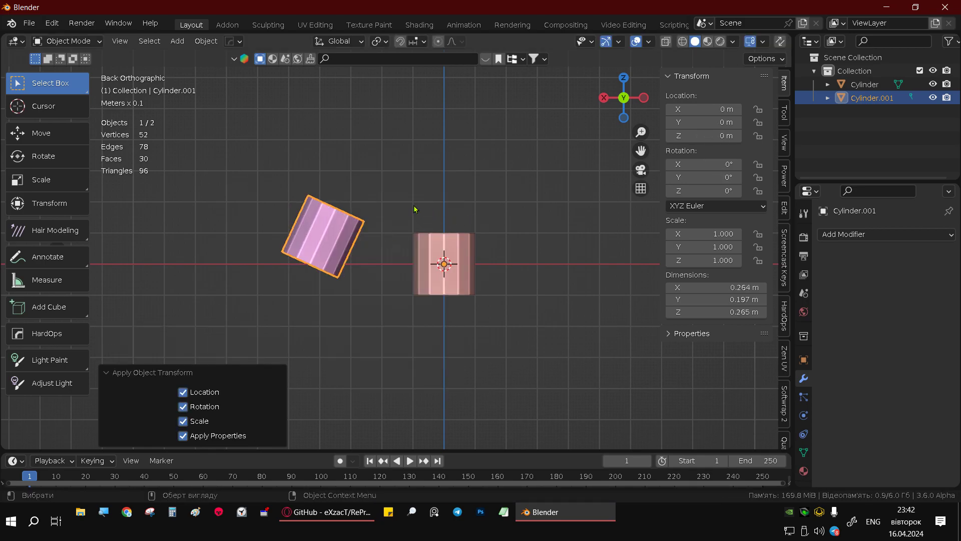
{"action": "mouse_move", "coordinate": [415, 208]}
{"action": "middle_mouse_down"}
{"action": "mouse_move", "coordinate": [353, 233]}
{"action": "mouse_move", "coordinate": [406, 239]}
{"action": "middle_mouse_up"}
{"action": "left_click", "coordinate": [533, 260]}
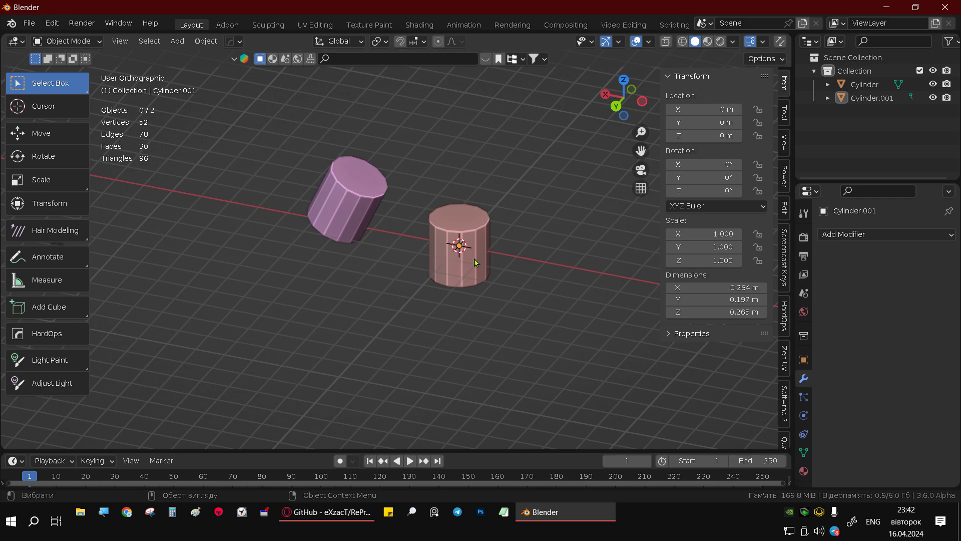
{"action": "left_click", "coordinate": [469, 248]}
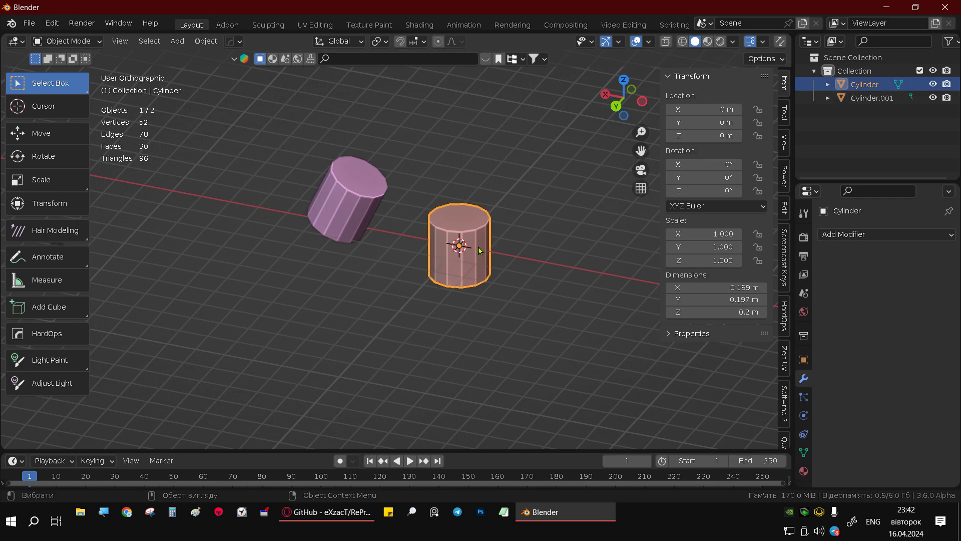
- In RePrimitive's Tweak Cylinder popup, give the upright cylinder 28 vertices, radius 0.16 and depth 0.44
{"action": "key", "text": "ctrl"}
{"action": "right_click", "coordinate": [479, 253], "text": "ctrl"}
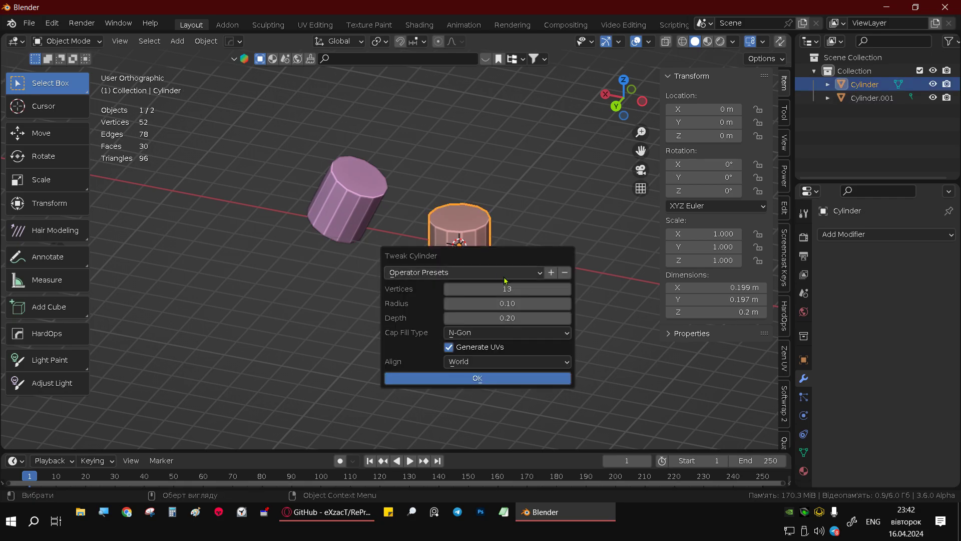
{"action": "mouse_move", "coordinate": [505, 289]}
{"action": "left_mouse_down"}
{"action": "mouse_move", "coordinate": [510, 303]}
{"action": "mouse_move", "coordinate": [492, 319]}
{"action": "left_mouse_up"}
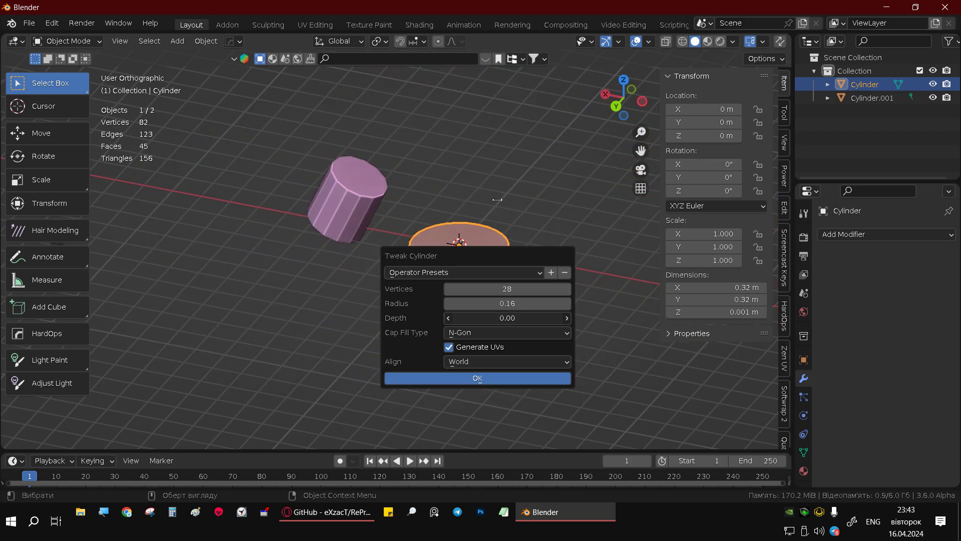
{"action": "left_click", "coordinate": [432, 376]}
{"action": "left_click", "coordinate": [354, 212]}
{"action": "middle_click_drag", "start_coordinate": [380, 230], "coordinate": [392, 211]}
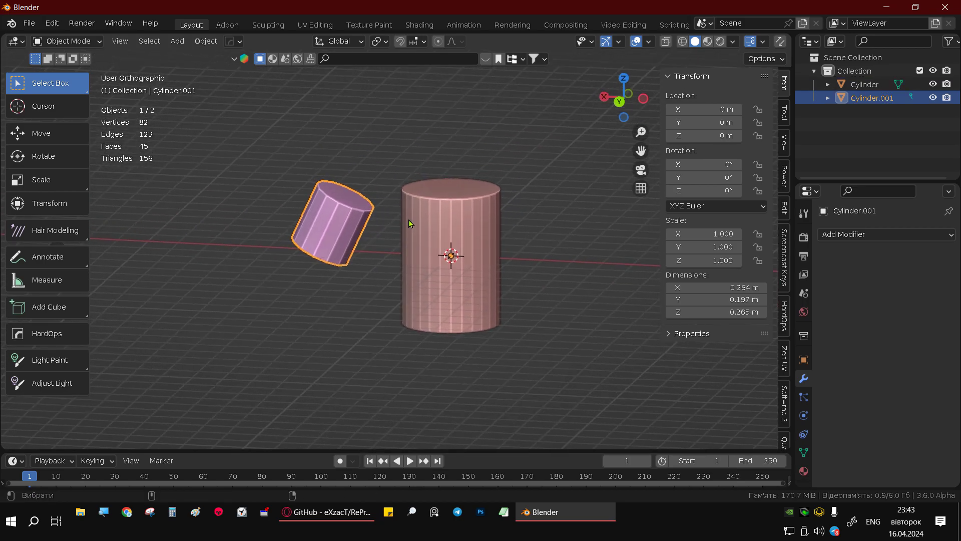
{"action": "scroll", "coordinate": [412, 220], "scroll_direction": "up", "scroll_amount": 5}
{"action": "scroll", "coordinate": [414, 218], "scroll_direction": "down", "scroll_amount": 5}
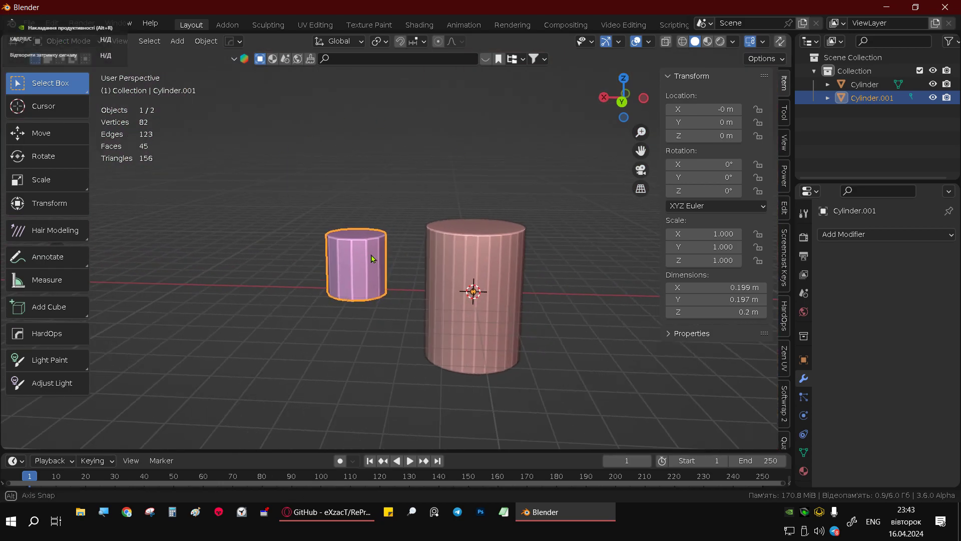
{"action": "mouse_move", "coordinate": [317, 294]}
{"action": "middle_mouse_down"}
{"action": "mouse_move", "coordinate": [397, 266]}
{"action": "mouse_move", "coordinate": [338, 235]}
{"action": "mouse_move", "coordinate": [352, 220]}
{"action": "middle_mouse_up"}
{"action": "scroll", "coordinate": [380, 263], "scroll_direction": "up", "scroll_amount": 3}
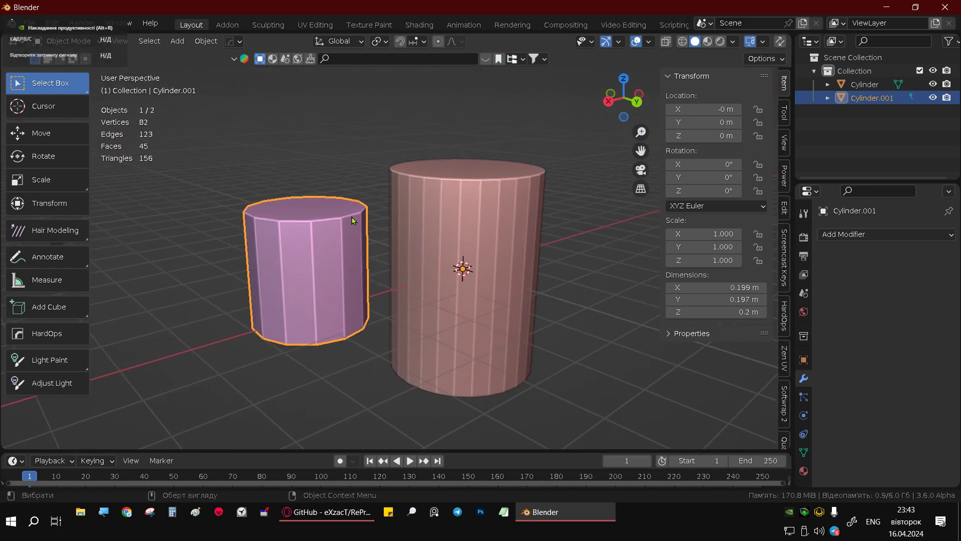
{"action": "middle_click_drag", "start_coordinate": [329, 261], "coordinate": [307, 235]}
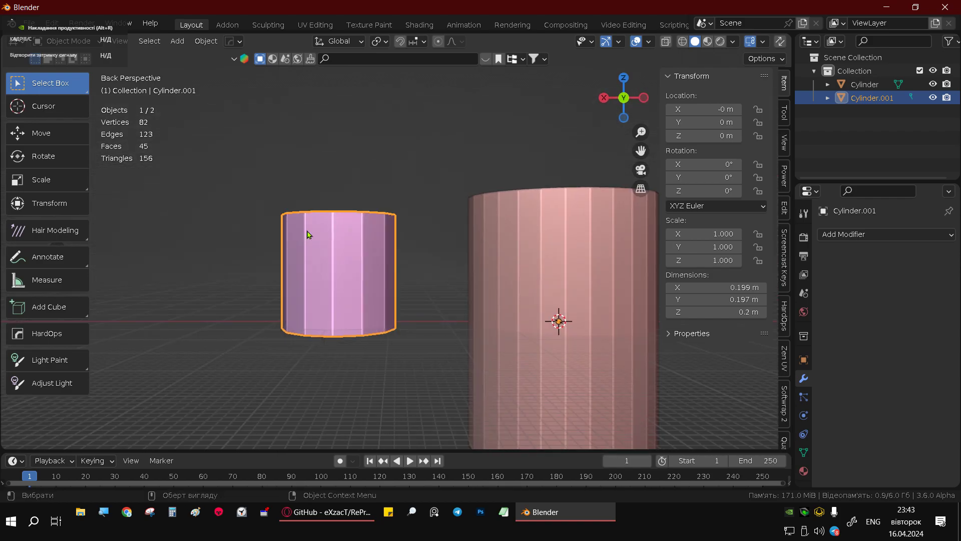
{"action": "left_click", "coordinate": [520, 340]}
{"action": "left_click", "coordinate": [376, 289]}
{"action": "scroll", "coordinate": [451, 269], "scroll_direction": "down", "scroll_amount": 3}
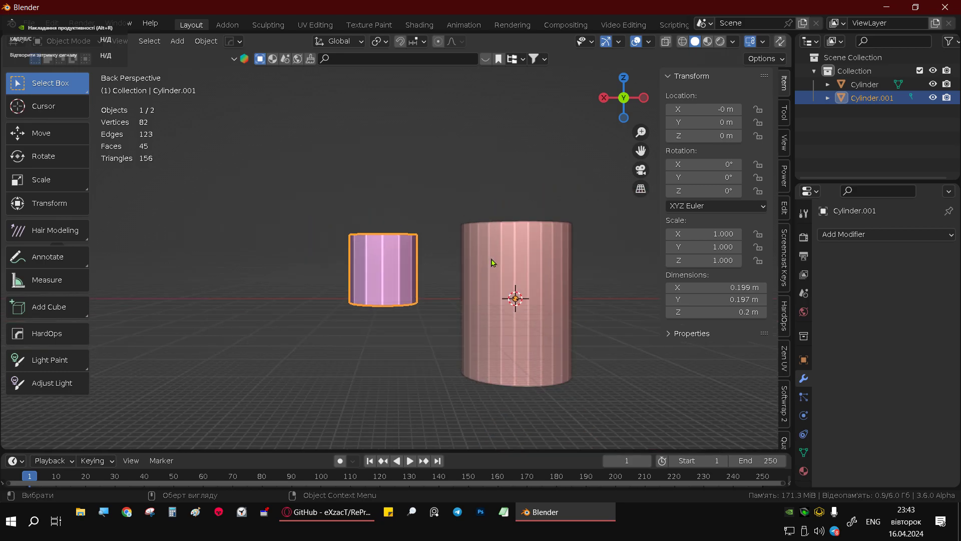
{"action": "left_click", "coordinate": [514, 270]}
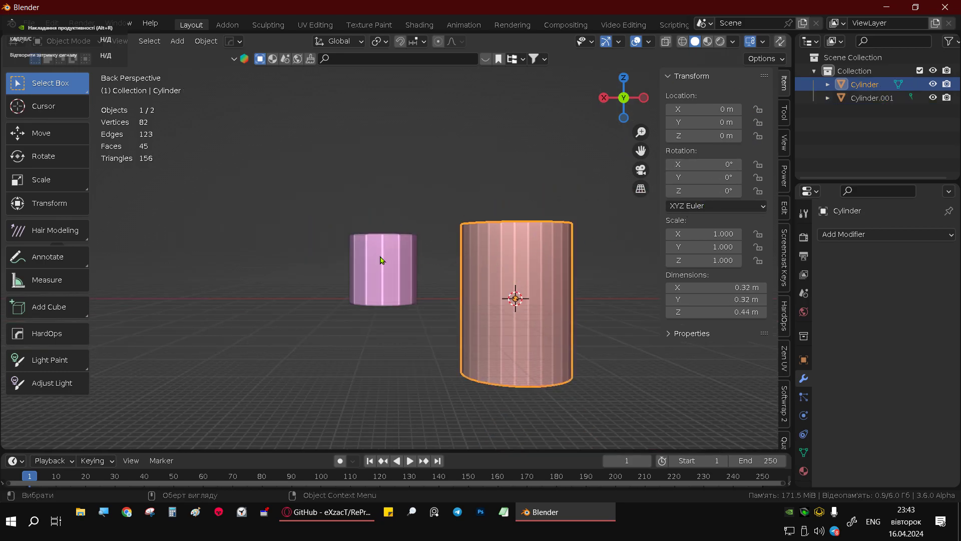
{"action": "left_click", "coordinate": [380, 260]}
{"action": "mouse_move", "coordinate": [436, 250]}
{"action": "middle_mouse_down"}
{"action": "mouse_move", "coordinate": [483, 316]}
{"action": "mouse_move", "coordinate": [424, 258]}
{"action": "middle_mouse_up"}
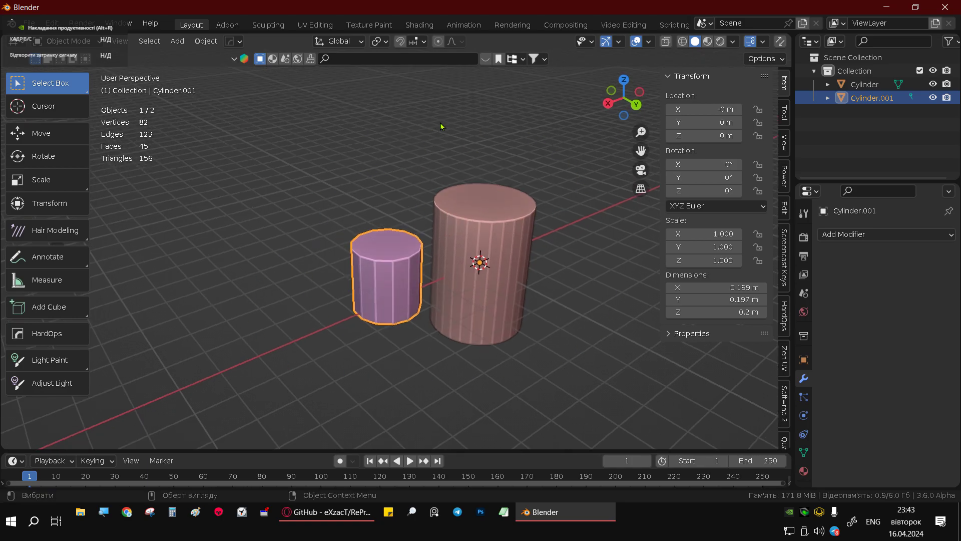
{"action": "middle_click_drag", "start_coordinate": [494, 223], "coordinate": [475, 280]}
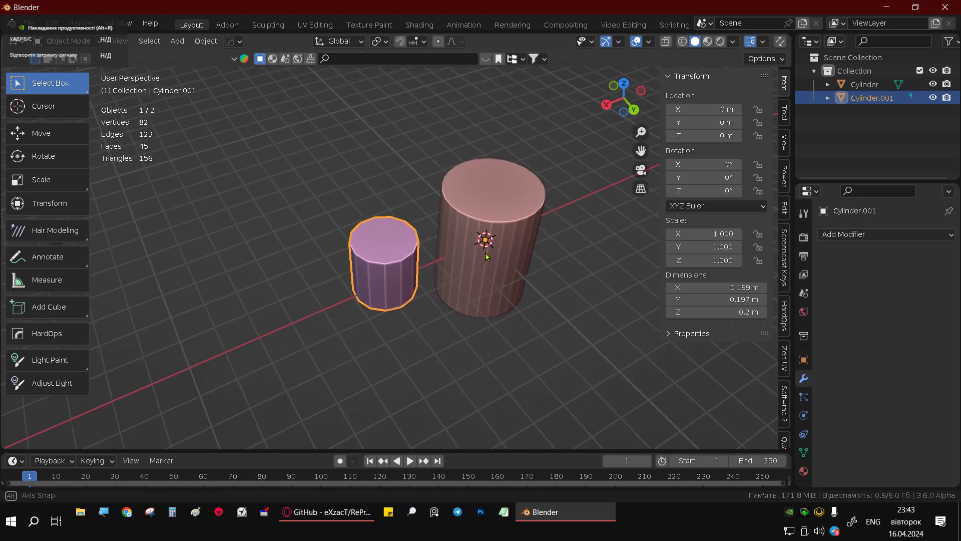
{"action": "left_click", "coordinate": [325, 512]}
- Browse the '3D - learn blender' YouTube playlist, then return to Blender in orthographic view
{"action": "left_click", "coordinate": [795, 9]}
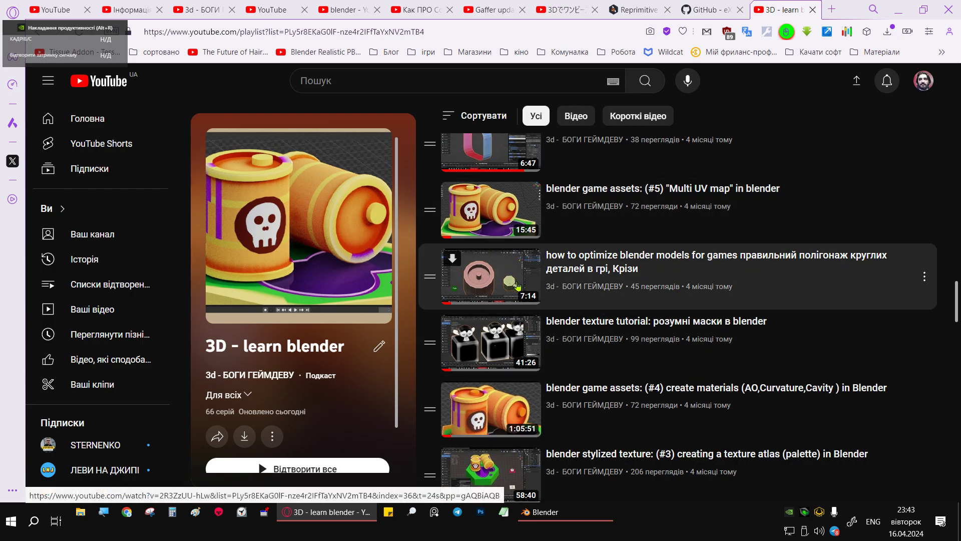
{"action": "mouse_move", "coordinate": [564, 512]}
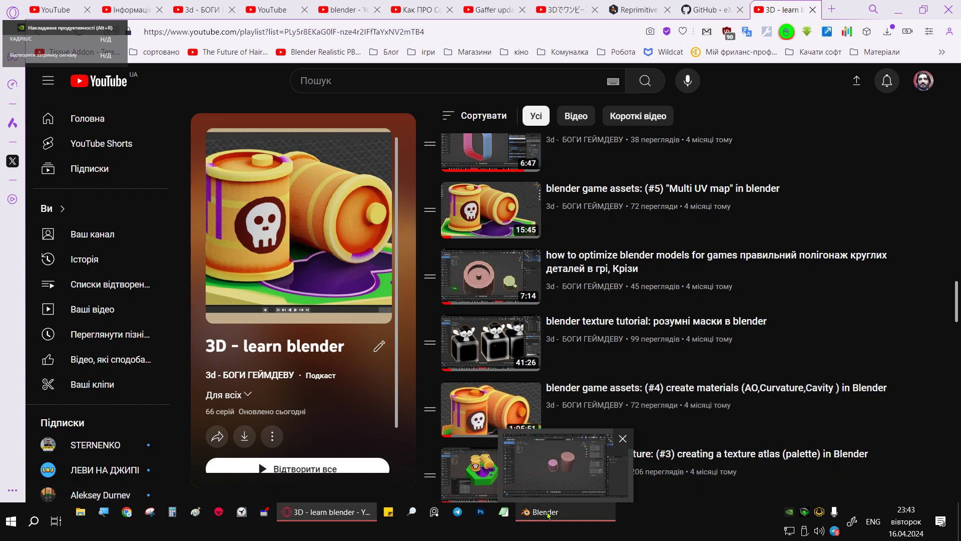
{"action": "left_click", "coordinate": [548, 514]}
{"action": "middle_click_drag", "start_coordinate": [519, 187], "coordinate": [461, 256], "text": "alt"}
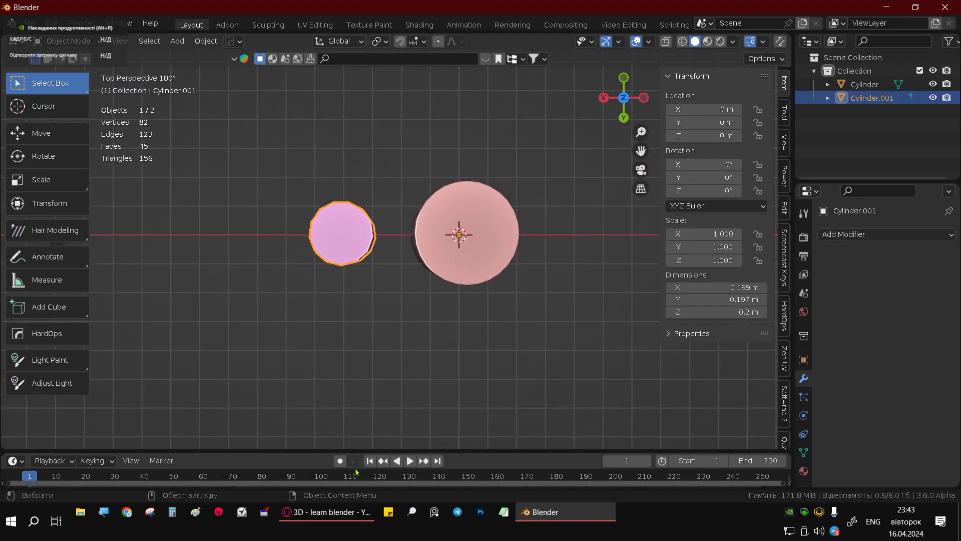
{"action": "left_click", "coordinate": [325, 511]}
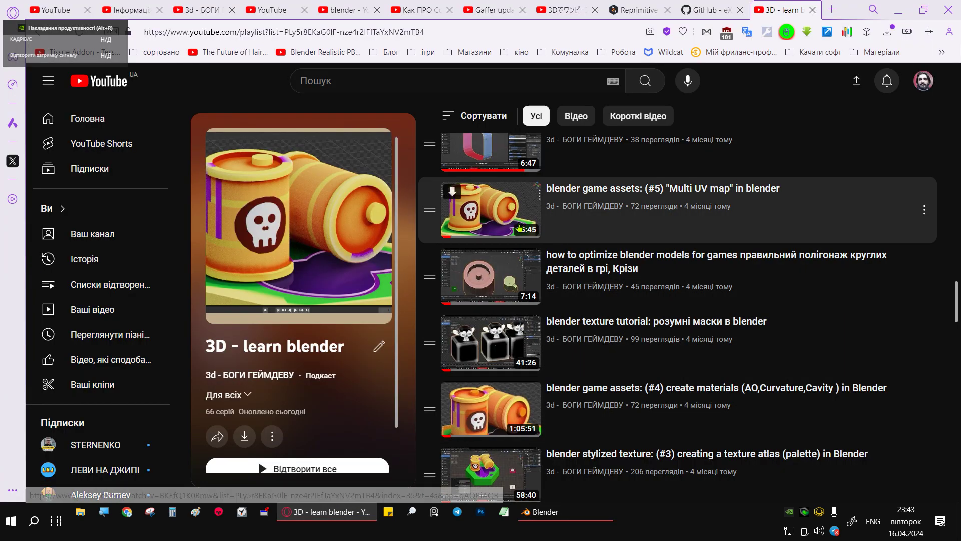
{"action": "mouse_move", "coordinate": [542, 511]}
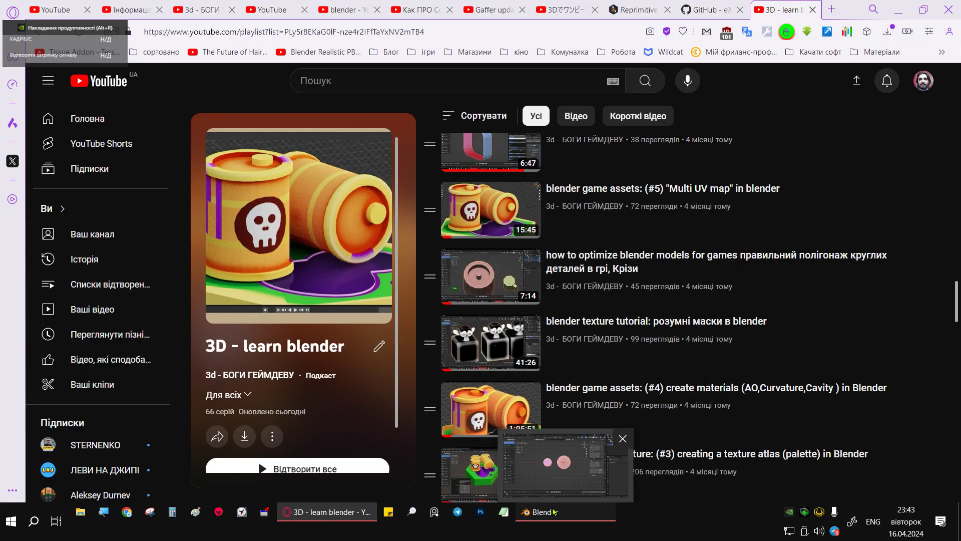
{"action": "left_click", "coordinate": [553, 511]}
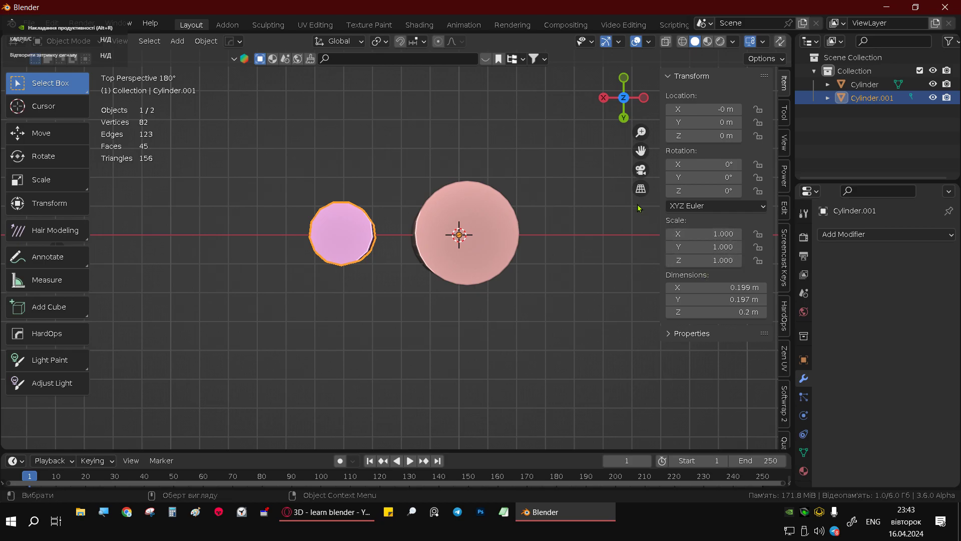
{"action": "left_click", "coordinate": [641, 188]}
- Reframe the view, select the large 0.32 × 0.44 m cylinder in top view, and duplicate it
{"action": "scroll", "coordinate": [429, 229], "scroll_direction": "up", "scroll_amount": 2}
{"action": "scroll", "coordinate": [399, 254], "scroll_direction": "up", "scroll_amount": 4}
{"action": "mouse_move", "coordinate": [399, 254]}
{"action": "middle_mouse_down", "text": "shift"}
{"action": "mouse_move", "coordinate": [385, 277]}
{"action": "mouse_move", "coordinate": [449, 257]}
{"action": "mouse_move", "coordinate": [466, 236]}
{"action": "mouse_move", "coordinate": [440, 267]}
{"action": "middle_mouse_up", "text": "shift"}
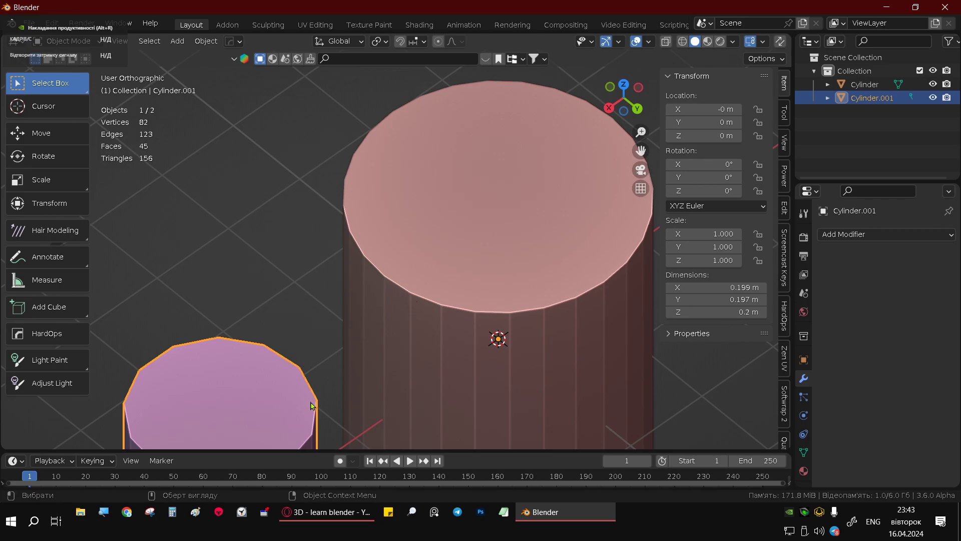
{"action": "scroll", "coordinate": [328, 356], "scroll_direction": "down", "scroll_amount": 2}
{"action": "scroll", "coordinate": [331, 354], "scroll_direction": "down", "scroll_amount": 2}
{"action": "mouse_move", "coordinate": [332, 354]}
{"action": "middle_mouse_down"}
{"action": "mouse_move", "coordinate": [368, 295]}
{"action": "mouse_move", "coordinate": [286, 245]}
{"action": "middle_mouse_up"}
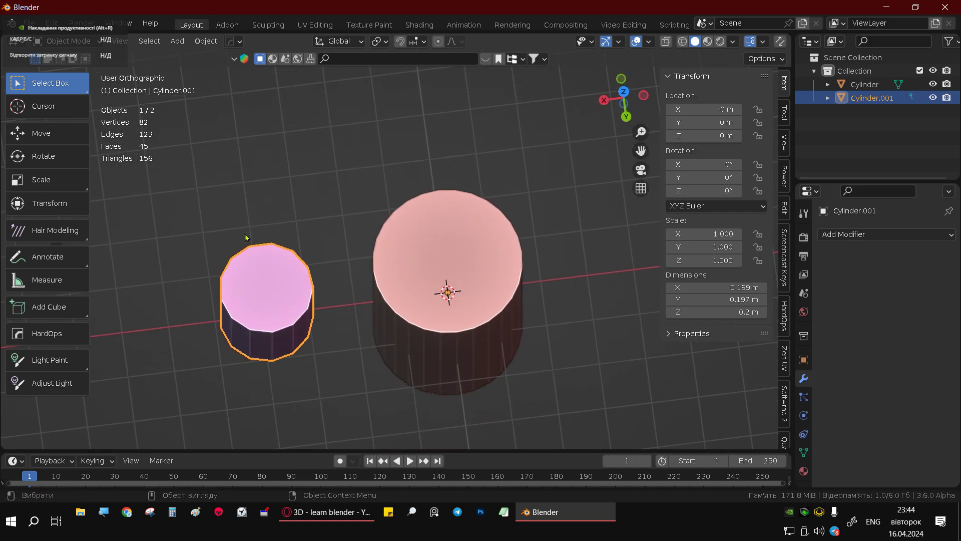
{"action": "left_click", "coordinate": [460, 293]}
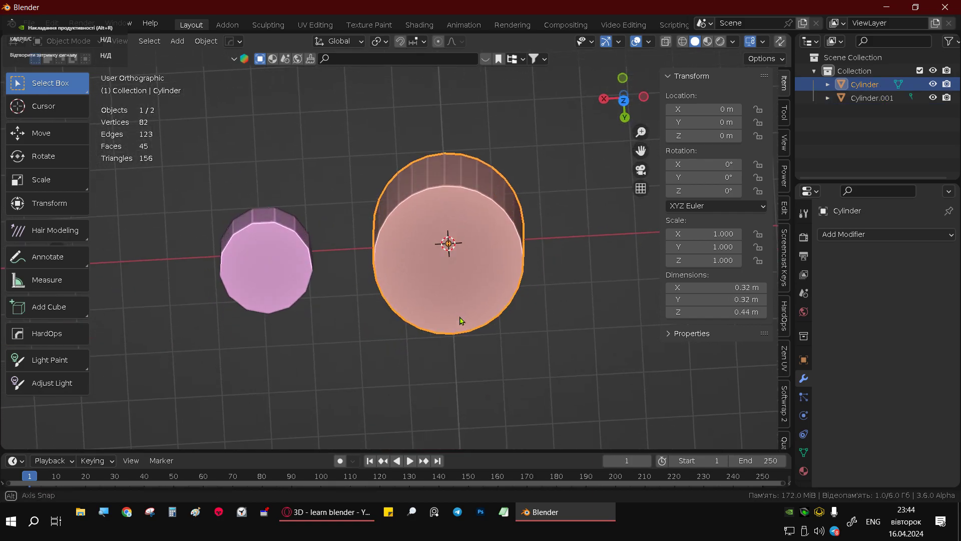
{"action": "middle_click_drag", "start_coordinate": [461, 298], "coordinate": [461, 317], "text": "alt"}
{"action": "key", "text": "shift+d"}
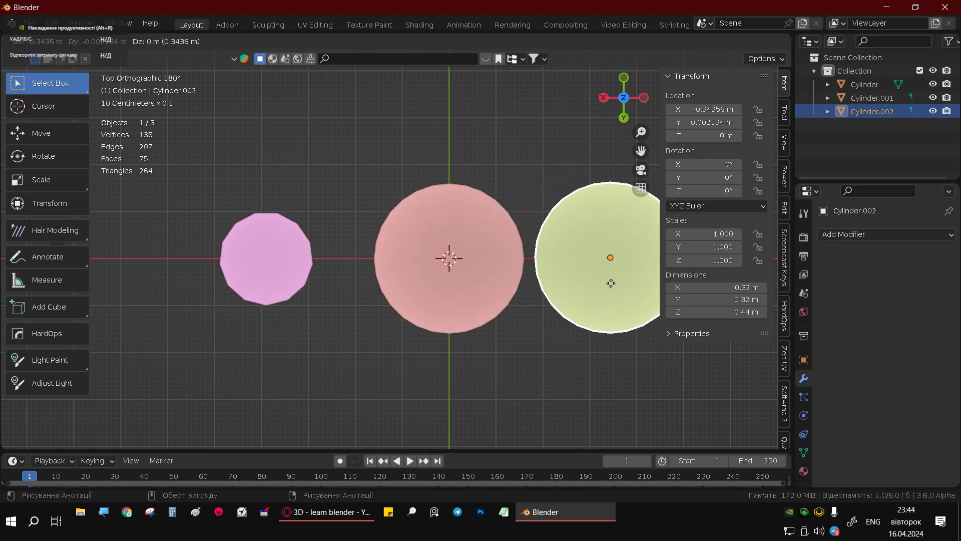
- Drop the copy to the right, scale it to about 0.16, and centre it over the large cylinder
{"action": "left_click", "coordinate": [584, 298]}
{"action": "middle_click_drag", "start_coordinate": [584, 298], "coordinate": [422, 320], "text": "shift"}
{"action": "key", "text": "s"}
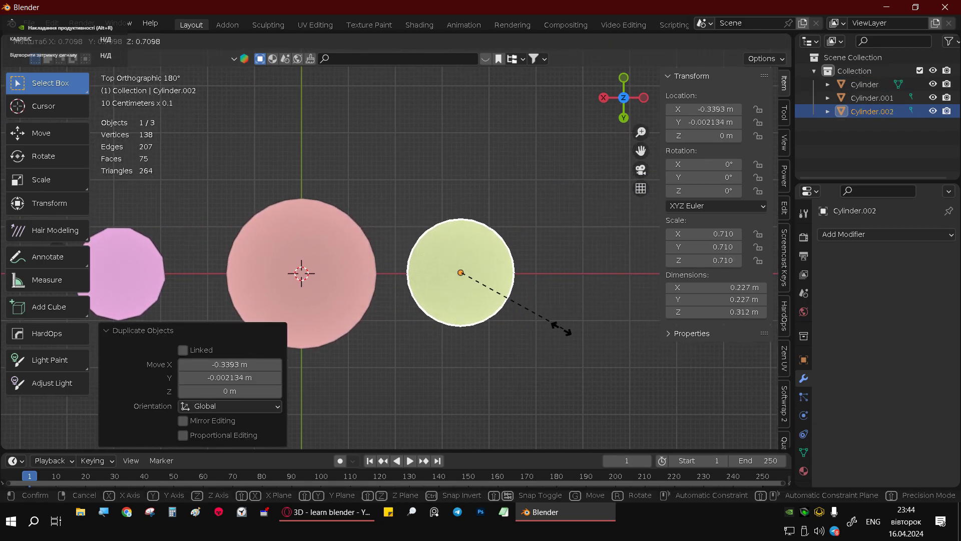
{"action": "left_click", "coordinate": [490, 294]}
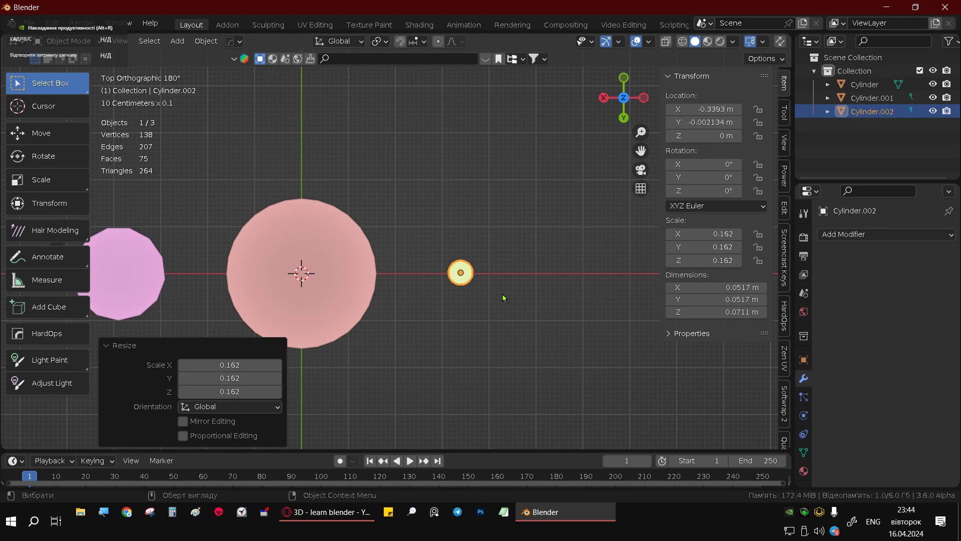
{"action": "key", "text": "g"}
{"action": "left_click", "coordinate": [383, 296]}
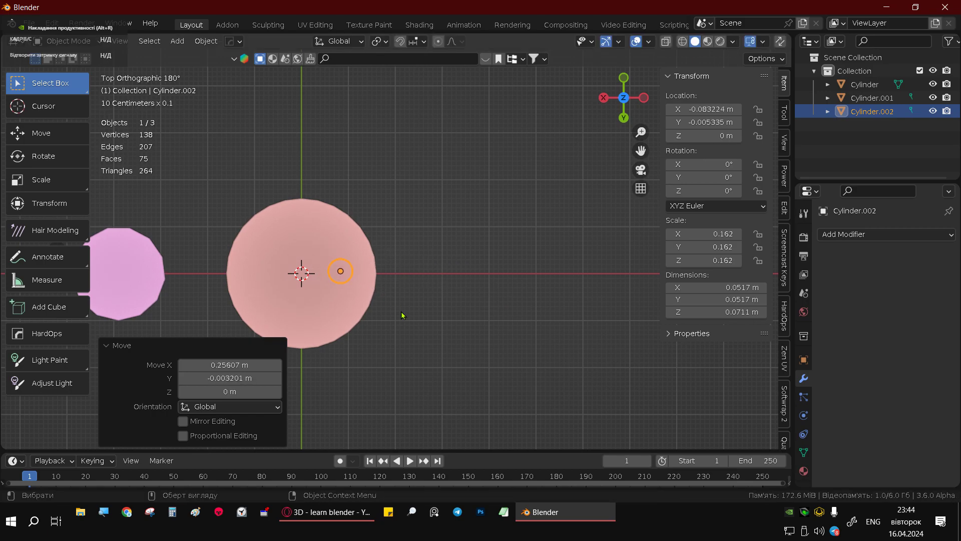
- Raise the small copy straight up along Z onto the large cylinder's top face
{"action": "mouse_move", "coordinate": [402, 315]}
{"action": "middle_mouse_down"}
{"action": "mouse_move", "coordinate": [279, 279]}
{"action": "mouse_move", "coordinate": [259, 230]}
{"action": "middle_mouse_up"}
{"action": "key", "text": "g"}
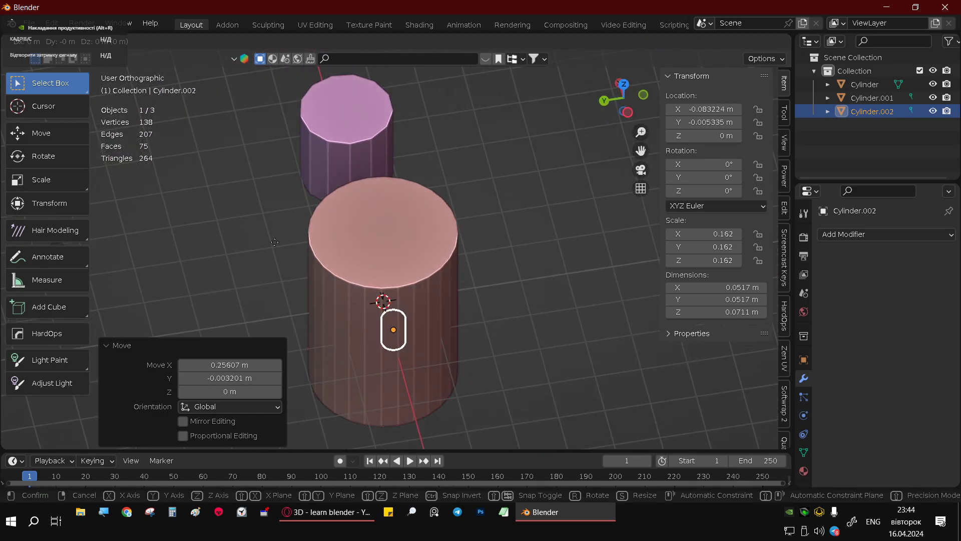
{"action": "key", "text": "z"}
{"action": "left_click", "coordinate": [498, 267]}
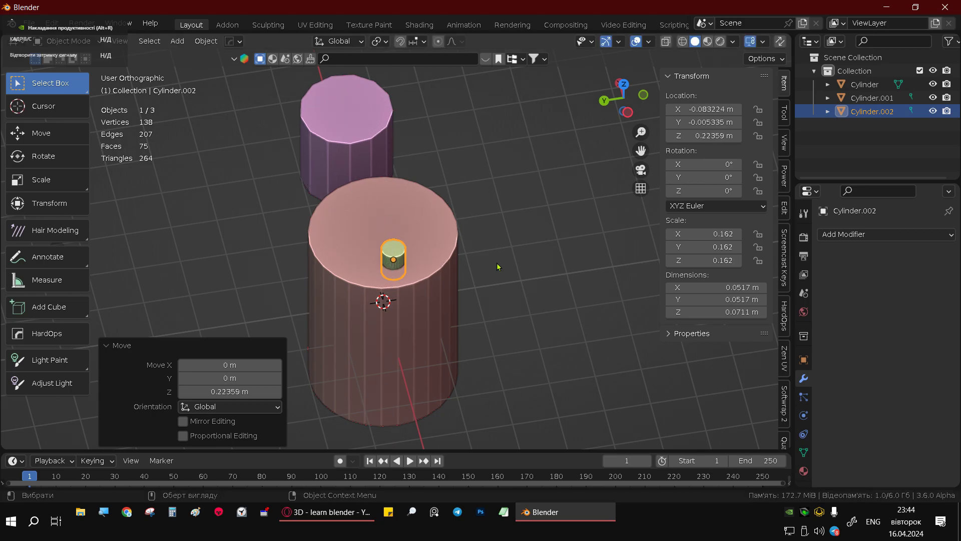
{"action": "scroll", "coordinate": [498, 267], "scroll_direction": "up", "scroll_amount": 3}
{"action": "mouse_move", "coordinate": [498, 267]}
{"action": "middle_mouse_down"}
{"action": "mouse_move", "coordinate": [429, 256]}
{"action": "mouse_move", "coordinate": [428, 284]}
{"action": "middle_mouse_up"}
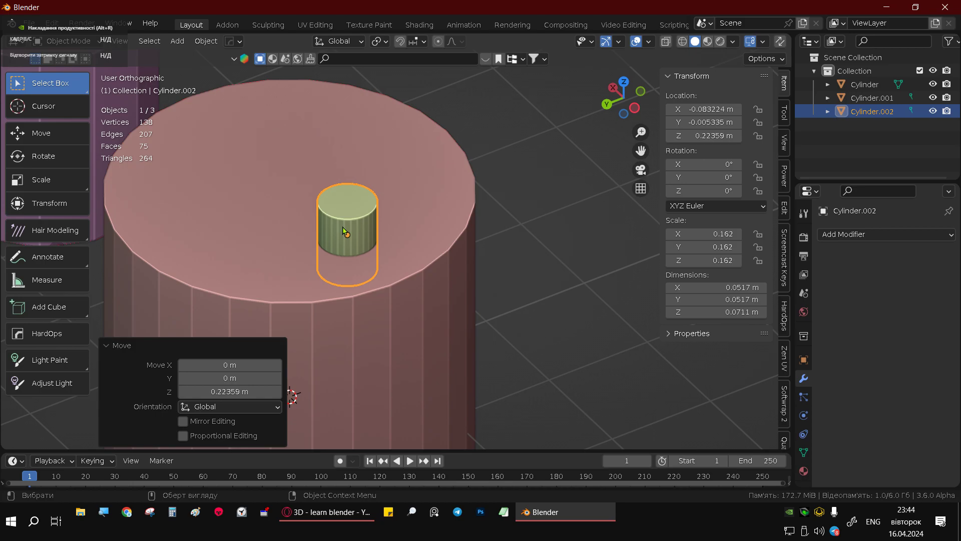
{"action": "left_click", "coordinate": [355, 214]}
{"action": "middle_click_drag", "start_coordinate": [414, 272], "coordinate": [379, 175]}
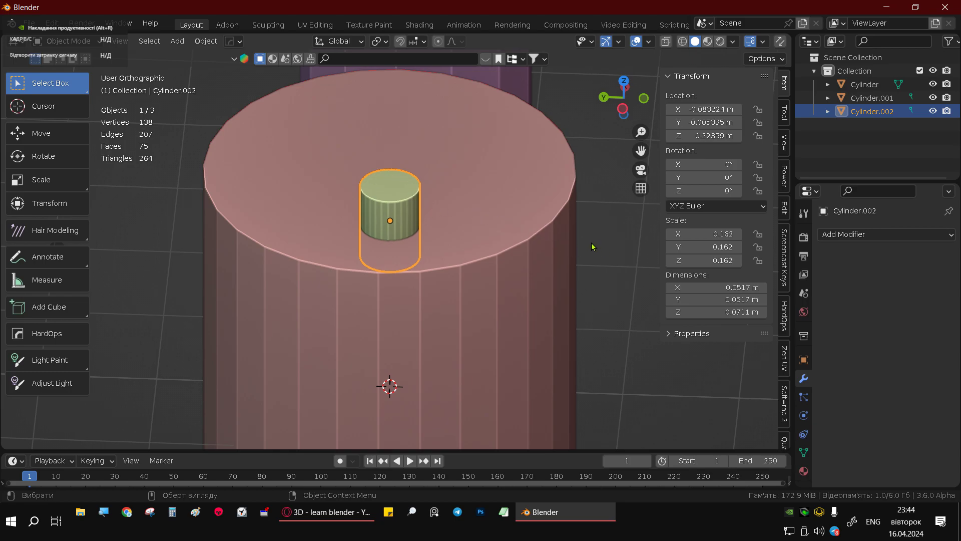
- Reopen Tweak Cylinder with F9 and reduce the small peg to 11 vertices
{"action": "key", "text": "F9"}
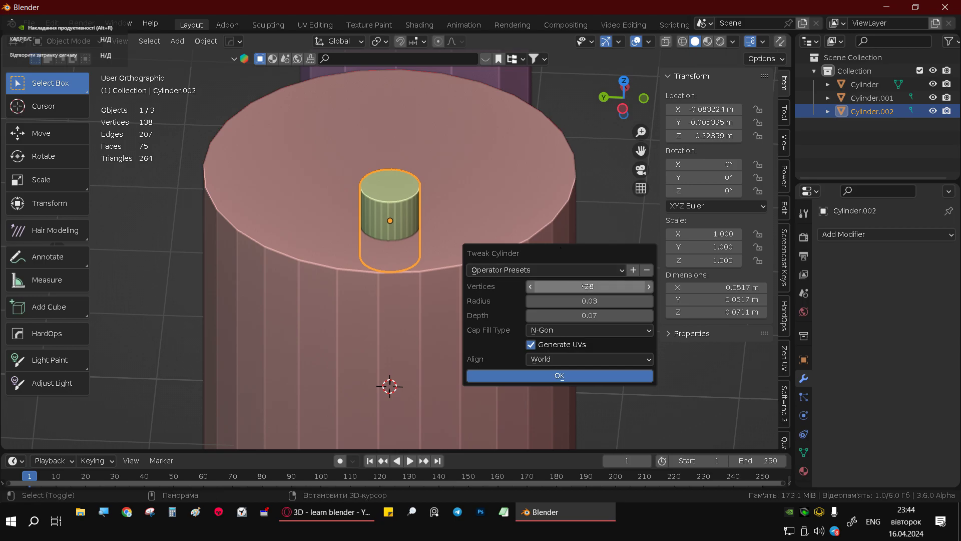
{"action": "mouse_move", "coordinate": [583, 286]}
{"action": "left_mouse_down"}
{"action": "mouse_move", "coordinate": [568, 283]}
{"action": "mouse_move", "coordinate": [571, 275]}
{"action": "left_mouse_up"}
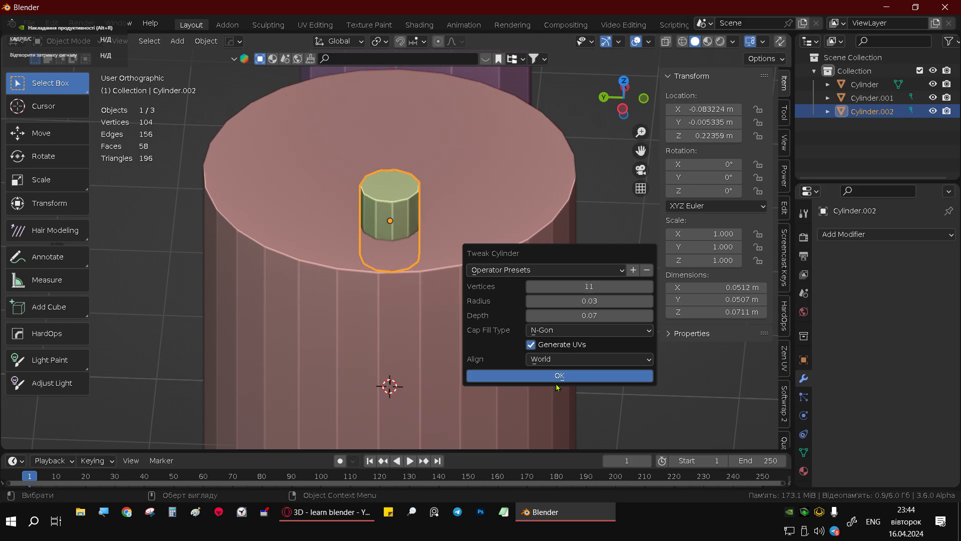
{"action": "left_click", "coordinate": [548, 376]}
- Orbit around the cylinders to inspect the peg on the large top
{"action": "mouse_move", "coordinate": [545, 378]}
{"action": "middle_mouse_down"}
{"action": "mouse_move", "coordinate": [430, 241]}
{"action": "mouse_move", "coordinate": [421, 250]}
{"action": "middle_mouse_up"}
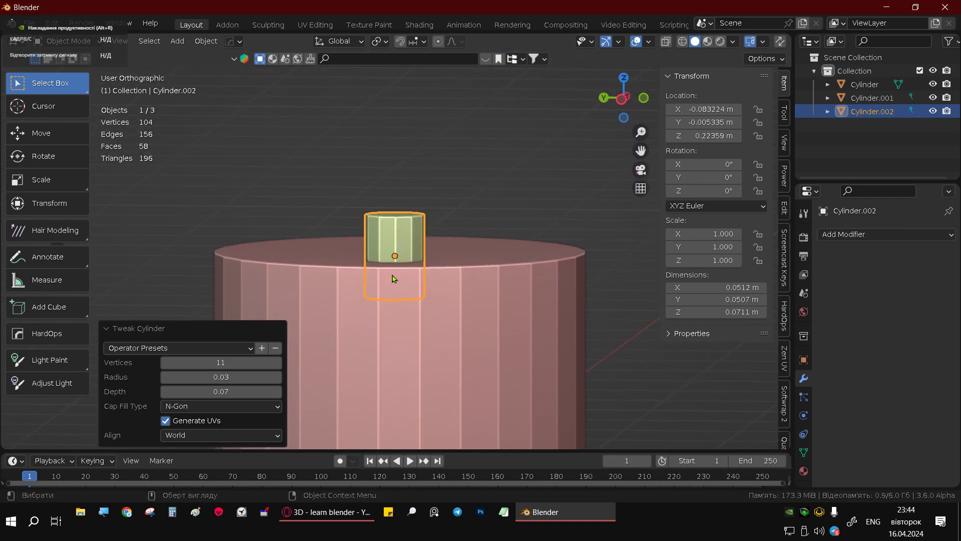
{"action": "middle_click_drag", "start_coordinate": [396, 275], "coordinate": [431, 289]}
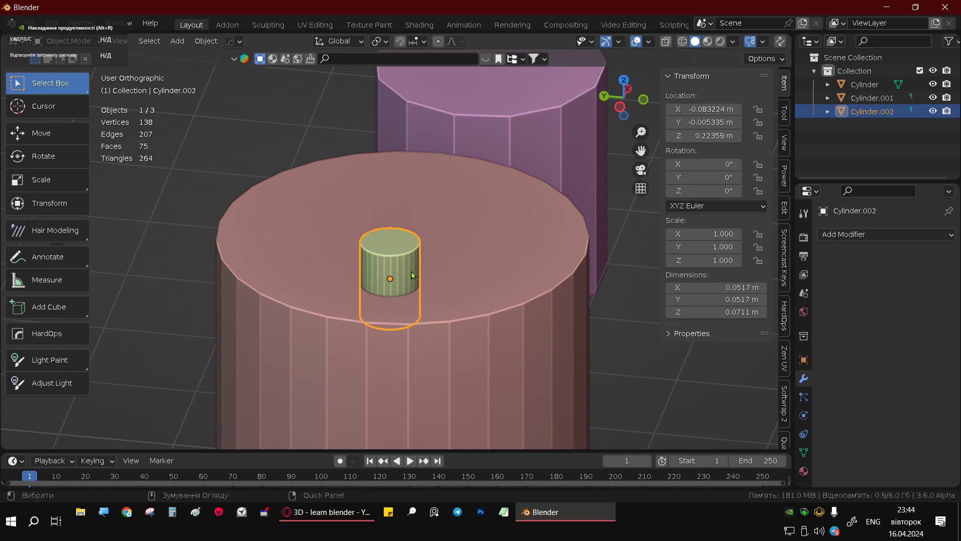
{"action": "middle_click_drag", "start_coordinate": [409, 279], "coordinate": [410, 290]}
{"action": "middle_click_drag", "start_coordinate": [411, 275], "coordinate": [389, 292]}
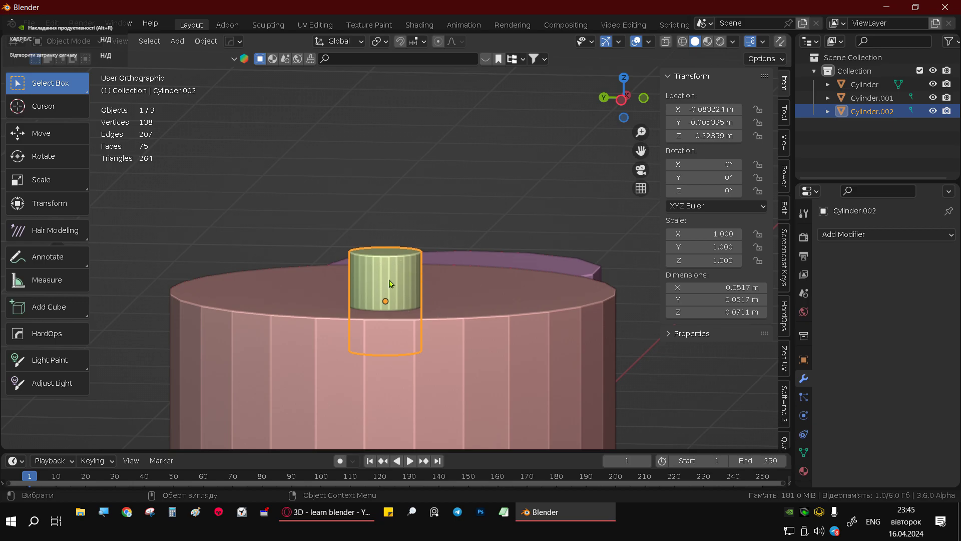
{"action": "middle_click_drag", "start_coordinate": [431, 284], "coordinate": [418, 228]}
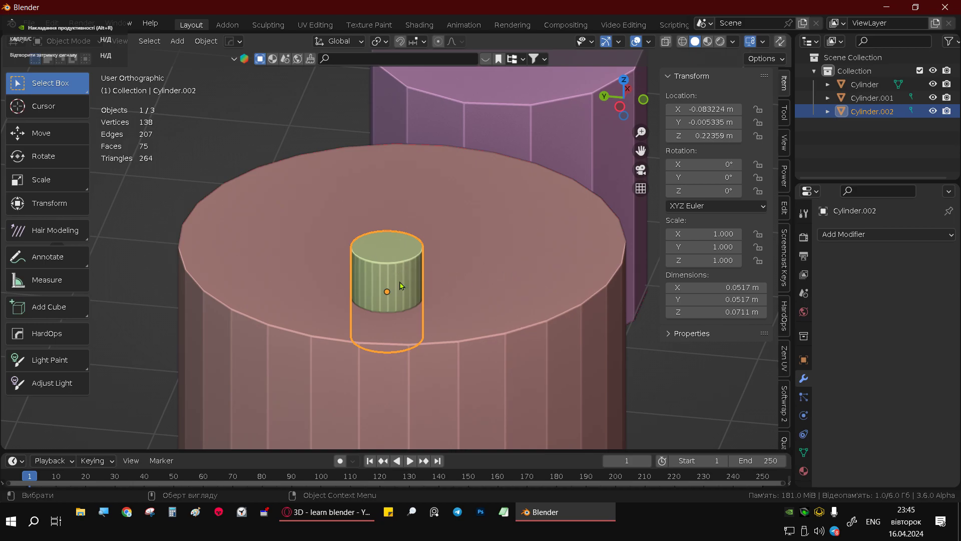
{"action": "middle_click_drag", "start_coordinate": [400, 285], "coordinate": [414, 280]}
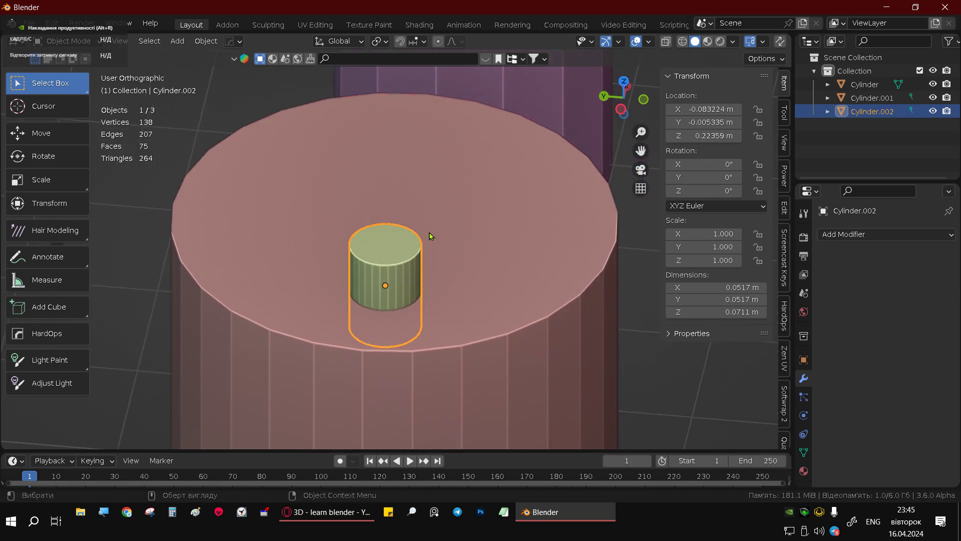
- Rebuild the small peg as a 12-sided cylinder via the Tweak Cylinder options
{"action": "key", "text": "F9"}
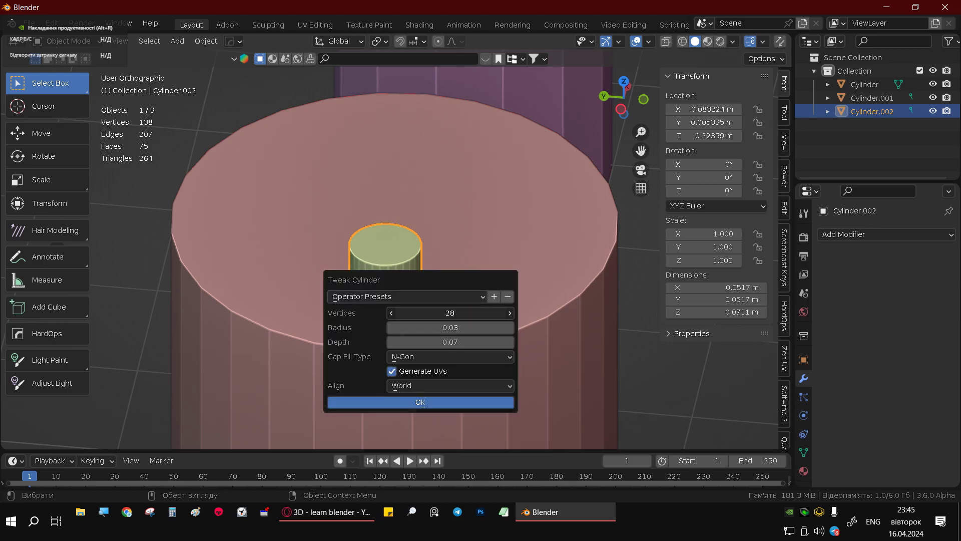
{"action": "left_click_drag", "start_coordinate": [452, 313], "coordinate": [442, 306]}
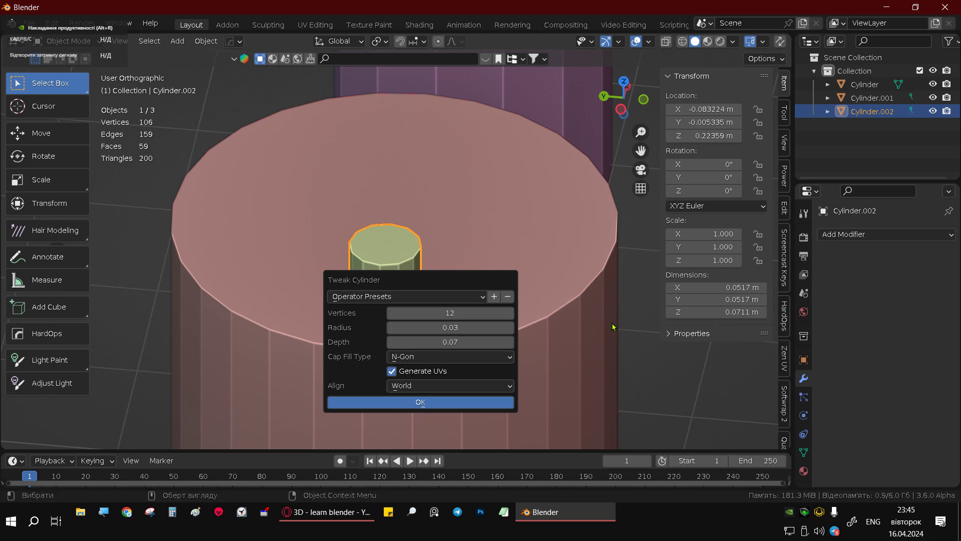
{"action": "left_click", "coordinate": [440, 402]}
- Orbit lower to show both cylinders, deselect the peg and select the large cylinder
{"action": "middle_click_drag", "start_coordinate": [445, 354], "coordinate": [448, 317]}
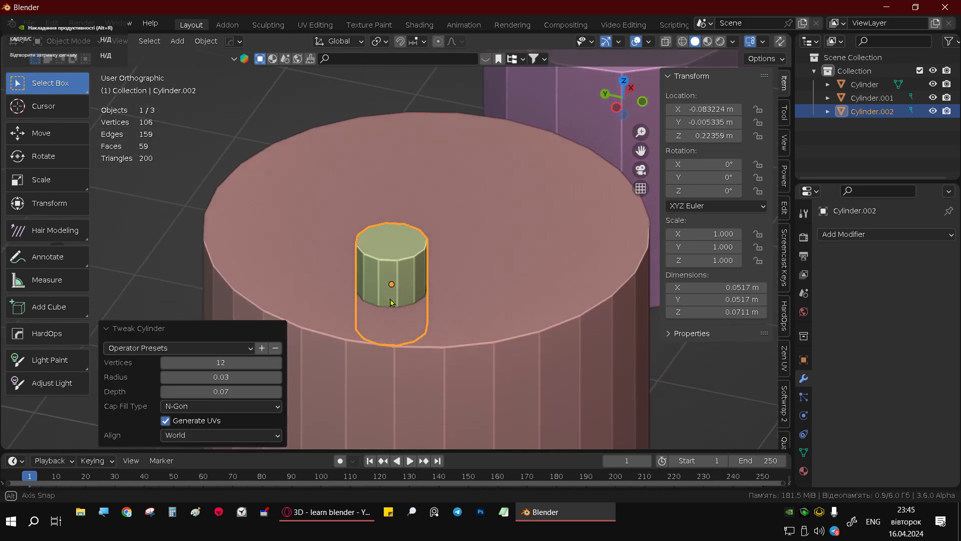
{"action": "scroll", "coordinate": [445, 300], "scroll_direction": "down", "scroll_amount": 4}
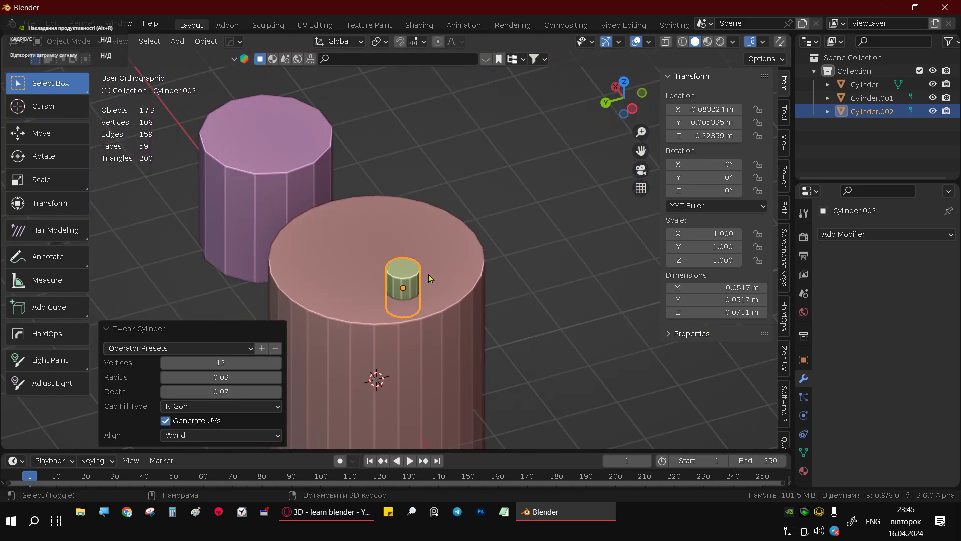
{"action": "mouse_move", "coordinate": [429, 279]}
{"action": "middle_mouse_down"}
{"action": "mouse_move", "coordinate": [425, 267]}
{"action": "mouse_move", "coordinate": [448, 260]}
{"action": "middle_mouse_up"}
{"action": "scroll", "coordinate": [425, 266], "scroll_direction": "down", "scroll_amount": 2}
{"action": "left_click", "coordinate": [506, 278]}
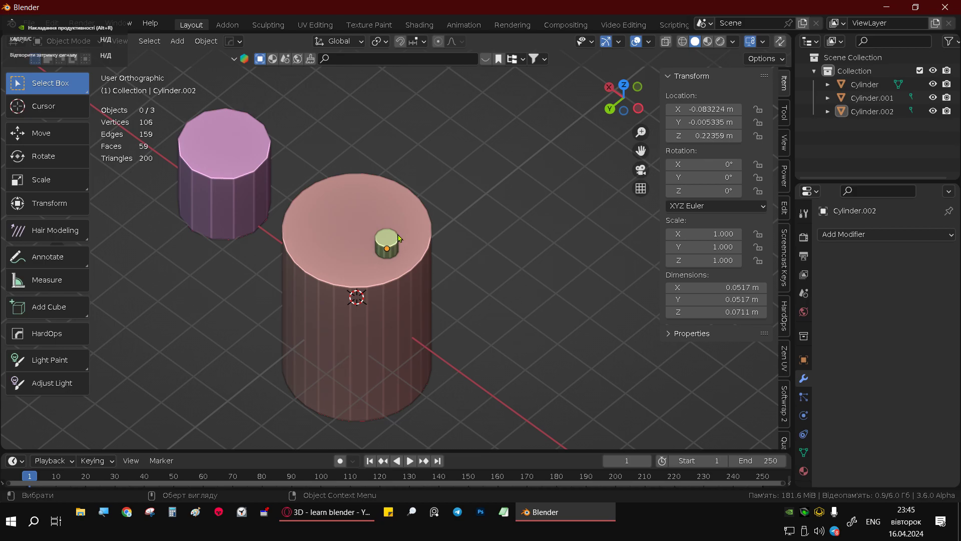
{"action": "left_click", "coordinate": [408, 285]}
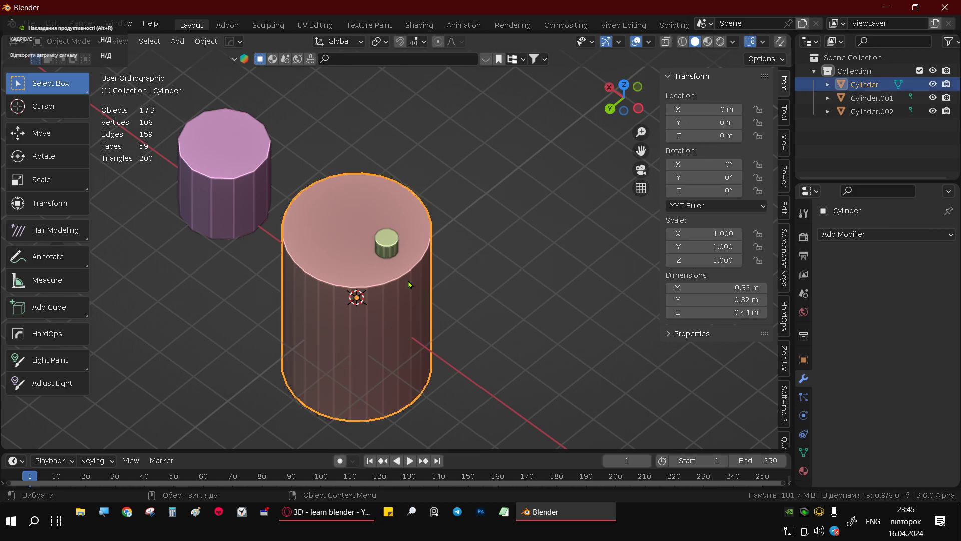
- Rebuild the large cylinder with 26 vertices via Tweak Cylinder, then select the small top cylinder
{"action": "right_click", "coordinate": [452, 303], "text": "ctrl"}
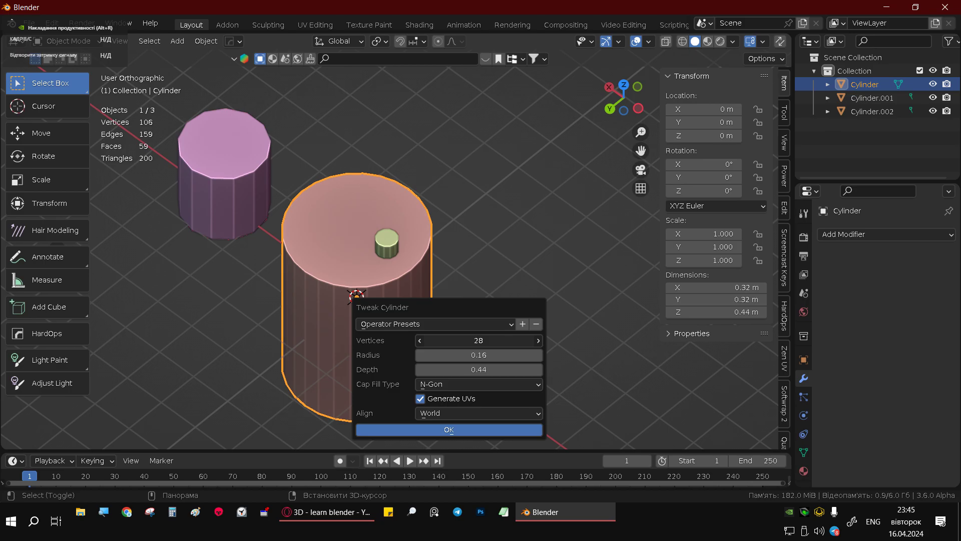
{"action": "left_click_drag", "start_coordinate": [478, 340], "coordinate": [492, 215]}
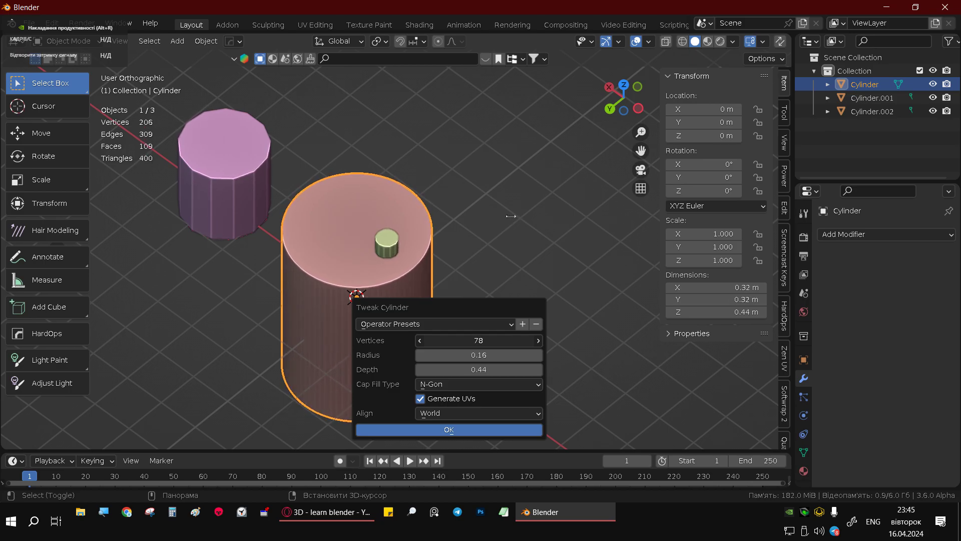
{"action": "left_click_drag", "start_coordinate": [494, 213], "coordinate": [481, 207]}
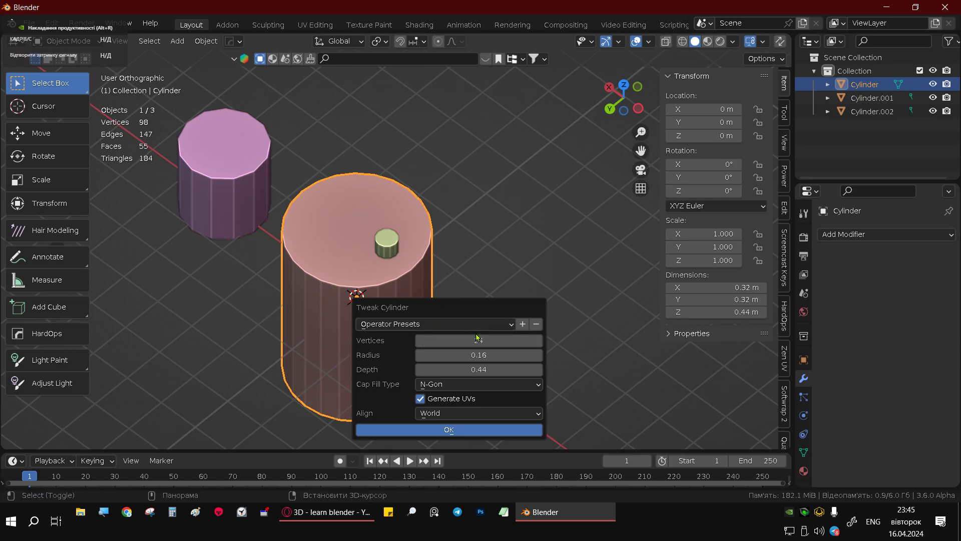
{"action": "left_click_drag", "start_coordinate": [479, 213], "coordinate": [483, 213]}
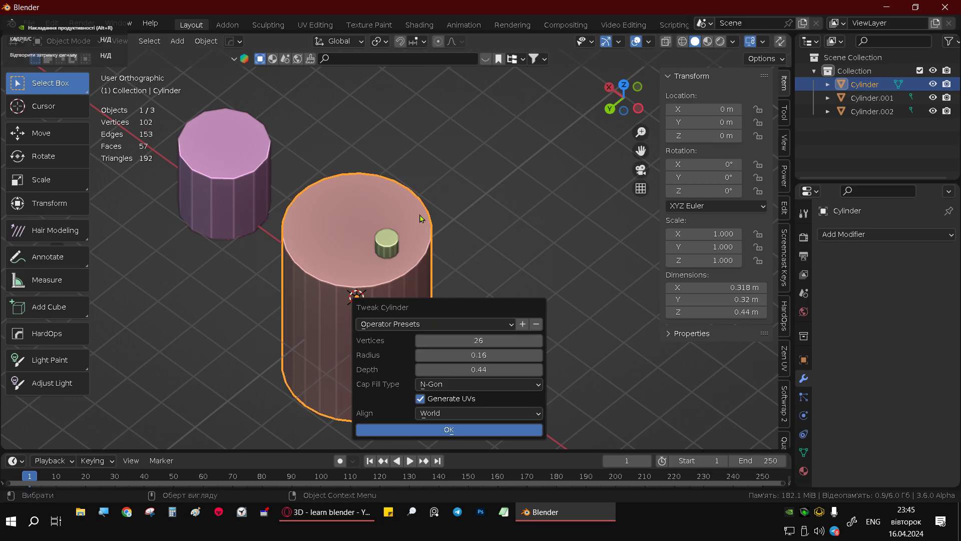
{"action": "left_click", "coordinate": [473, 430]}
{"action": "left_click", "coordinate": [400, 261]}
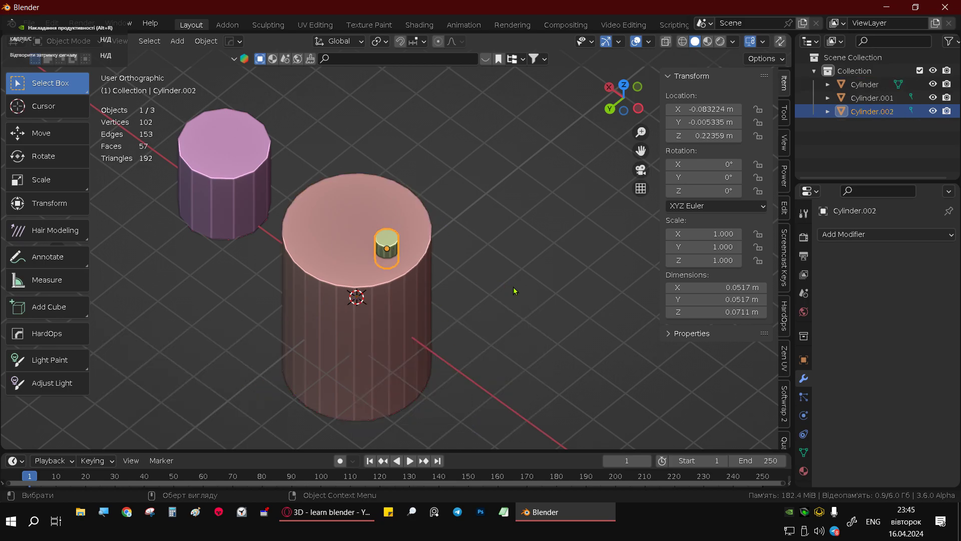
- Keep the small cylinder at 12 sides, radius 0.03 and depth 0.07
{"action": "key", "text": "F9"}
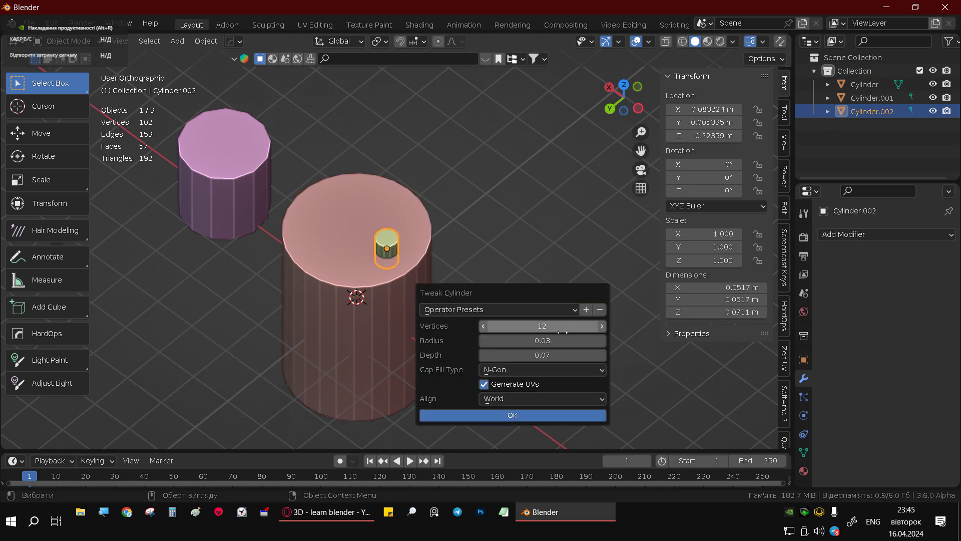
{"action": "mouse_move", "coordinate": [562, 332]}
{"action": "left_mouse_down"}
{"action": "mouse_move", "coordinate": [556, 199]}
{"action": "mouse_move", "coordinate": [557, 312]}
{"action": "left_mouse_up"}
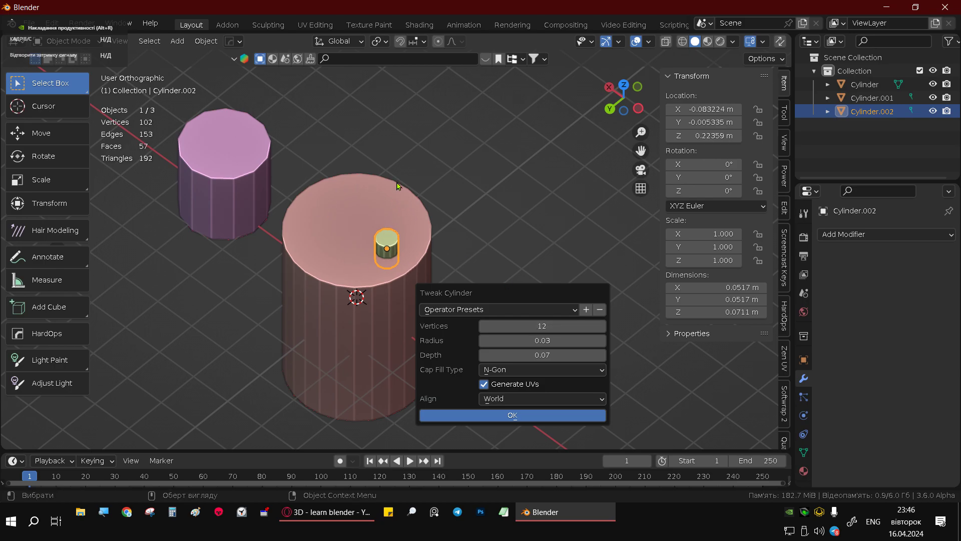
{"action": "key", "text": "Return"}
- Frame the small cylinder, then orbit and zoom out for an angled view of the stack
{"action": "key", "text": "KP_Decimal"}
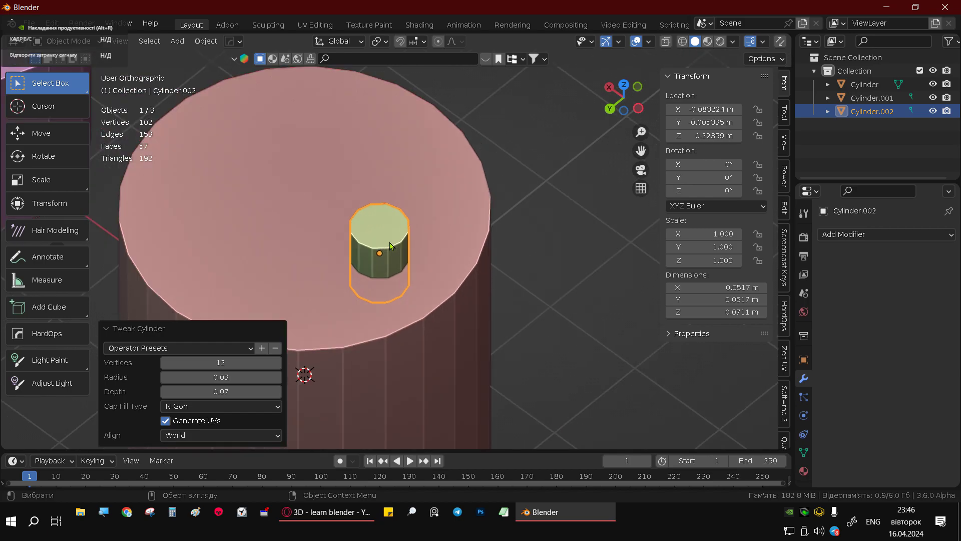
{"action": "mouse_move", "coordinate": [454, 279]}
{"action": "middle_mouse_down"}
{"action": "mouse_move", "coordinate": [472, 222]}
{"action": "mouse_move", "coordinate": [541, 355]}
{"action": "mouse_move", "coordinate": [569, 333]}
{"action": "mouse_move", "coordinate": [550, 345]}
{"action": "mouse_move", "coordinate": [463, 204]}
{"action": "middle_mouse_up"}
{"action": "scroll", "coordinate": [505, 264], "scroll_direction": "down", "scroll_amount": 3}
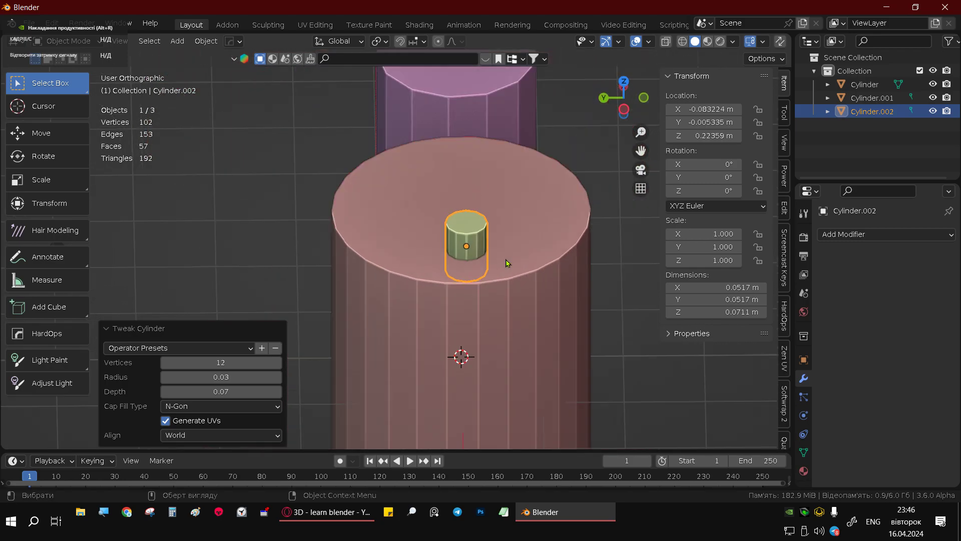
{"action": "scroll", "coordinate": [506, 266], "scroll_direction": "down", "scroll_amount": 1}
{"action": "scroll", "coordinate": [441, 251], "scroll_direction": "down", "scroll_amount": 2}
{"action": "scroll", "coordinate": [399, 270], "scroll_direction": "down", "scroll_amount": 2}
{"action": "mouse_move", "coordinate": [398, 271]}
{"action": "middle_mouse_down"}
{"action": "mouse_move", "coordinate": [489, 263]}
{"action": "mouse_move", "coordinate": [505, 280]}
{"action": "middle_mouse_up"}
{"action": "left_click", "coordinate": [331, 513]}
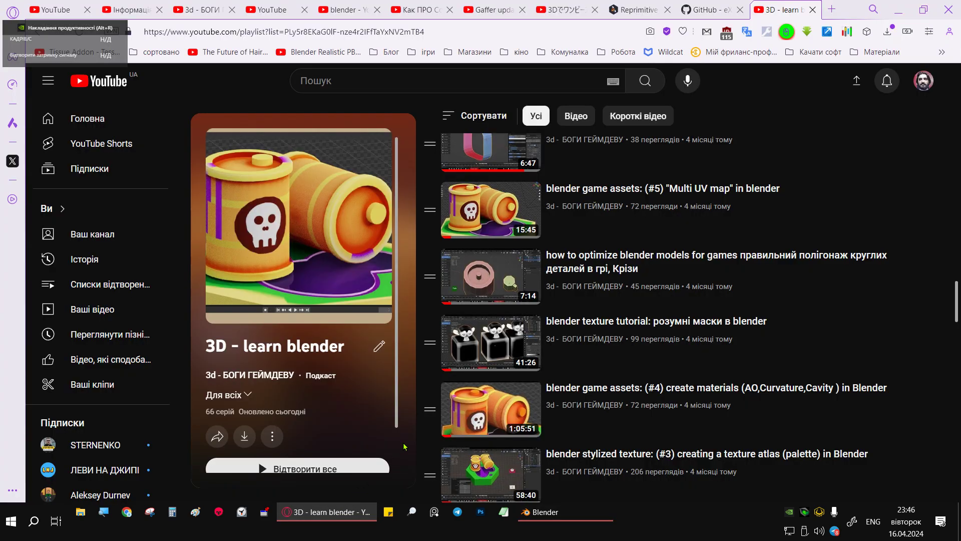
{"action": "left_click", "coordinate": [635, 10]}
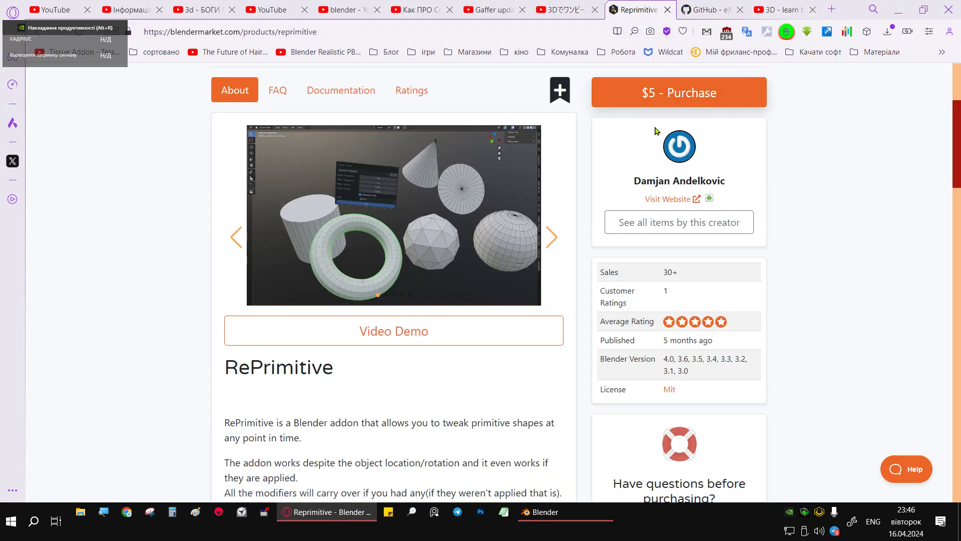
{"action": "scroll", "coordinate": [655, 131], "scroll_direction": "up", "scroll_amount": 4}
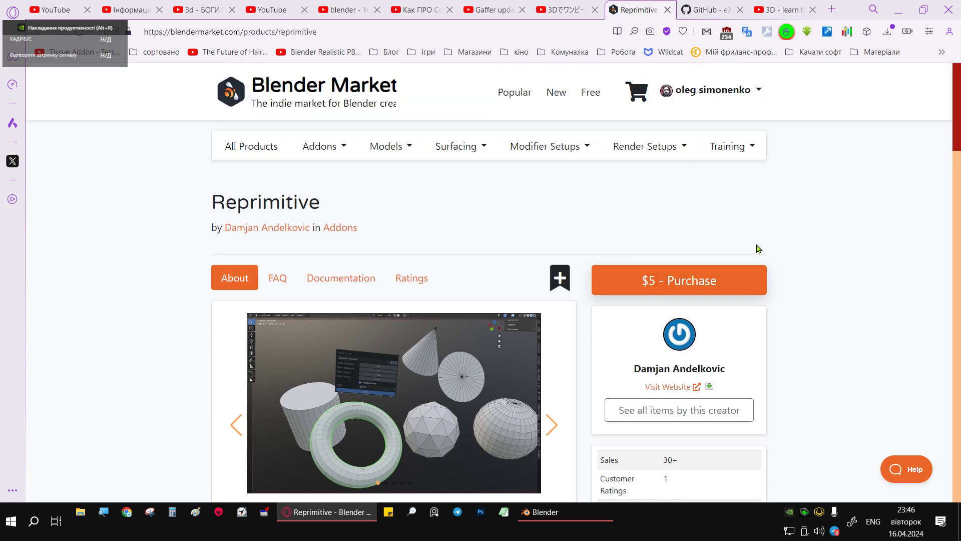
{"action": "scroll", "coordinate": [723, 257], "scroll_direction": "down", "scroll_amount": 2}
{"action": "scroll", "coordinate": [717, 300], "scroll_direction": "down", "scroll_amount": 2}
{"action": "scroll", "coordinate": [653, 218], "scroll_direction": "down", "scroll_amount": 4}
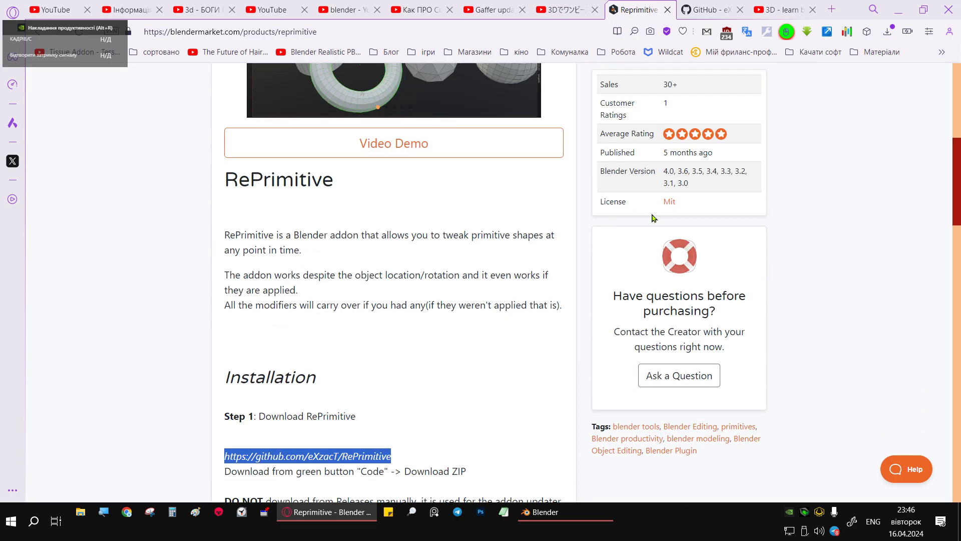
{"action": "scroll", "coordinate": [650, 218], "scroll_direction": "down", "scroll_amount": 2}
{"action": "scroll", "coordinate": [623, 223], "scroll_direction": "down", "scroll_amount": 2}
{"action": "scroll", "coordinate": [551, 250], "scroll_direction": "down", "scroll_amount": 2}
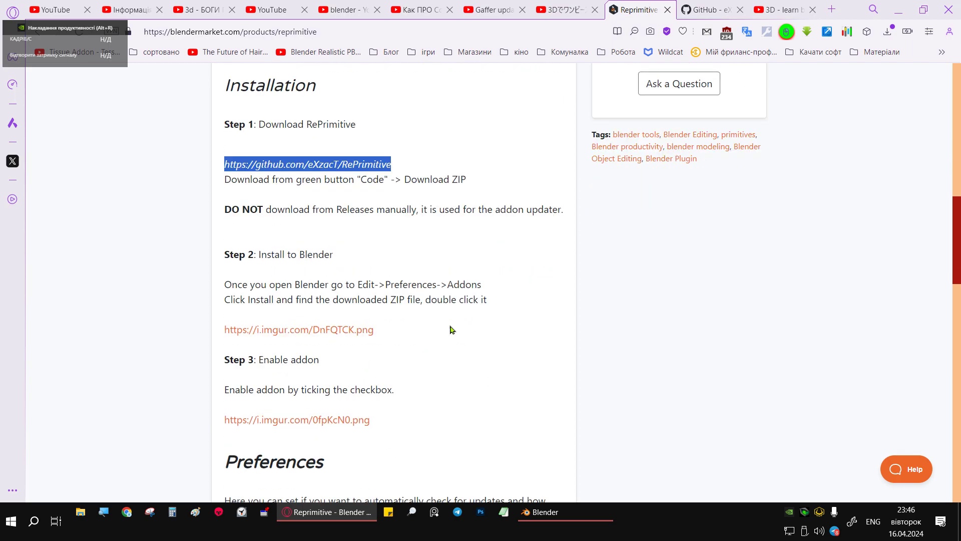
{"action": "scroll", "coordinate": [325, 190], "scroll_direction": "up", "scroll_amount": 1}
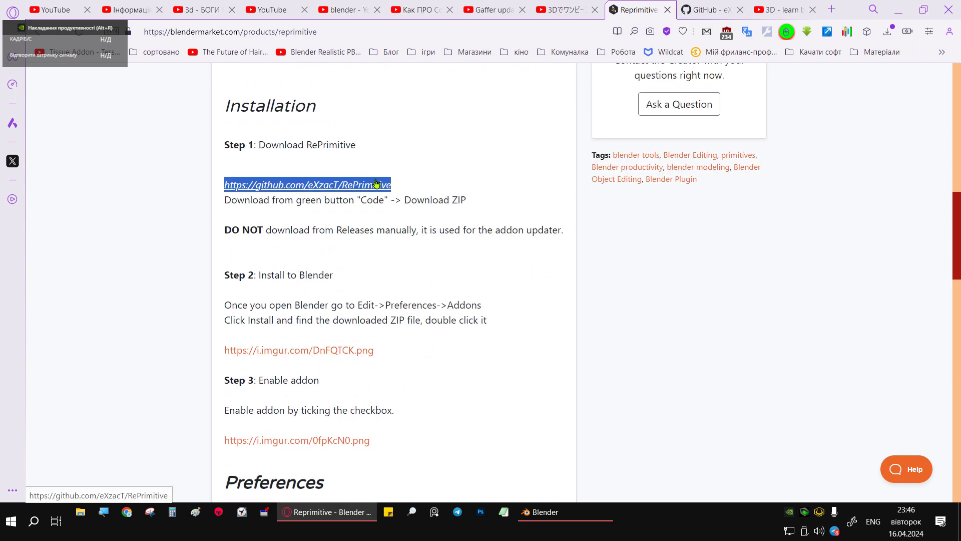
{"action": "left_click", "coordinate": [253, 186]}
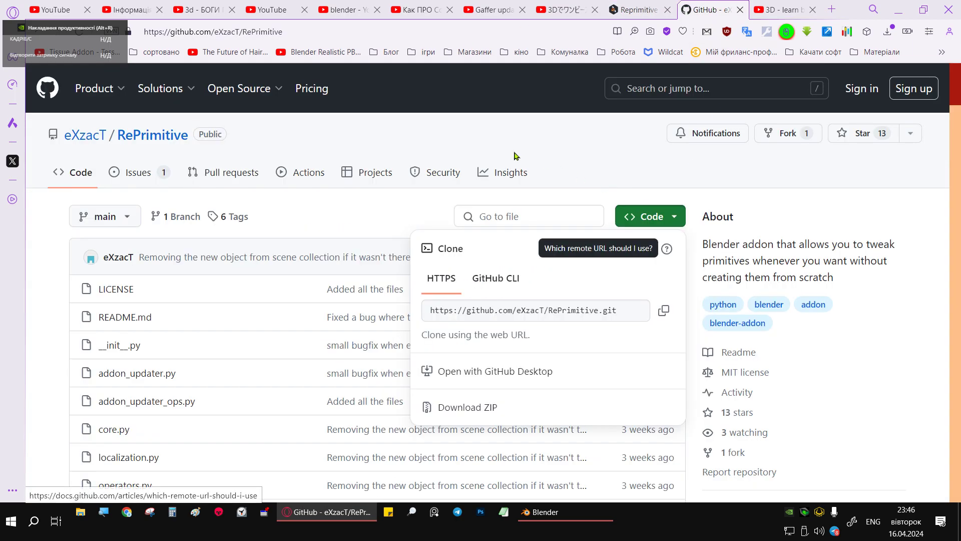
{"action": "left_click", "coordinate": [781, 10]}
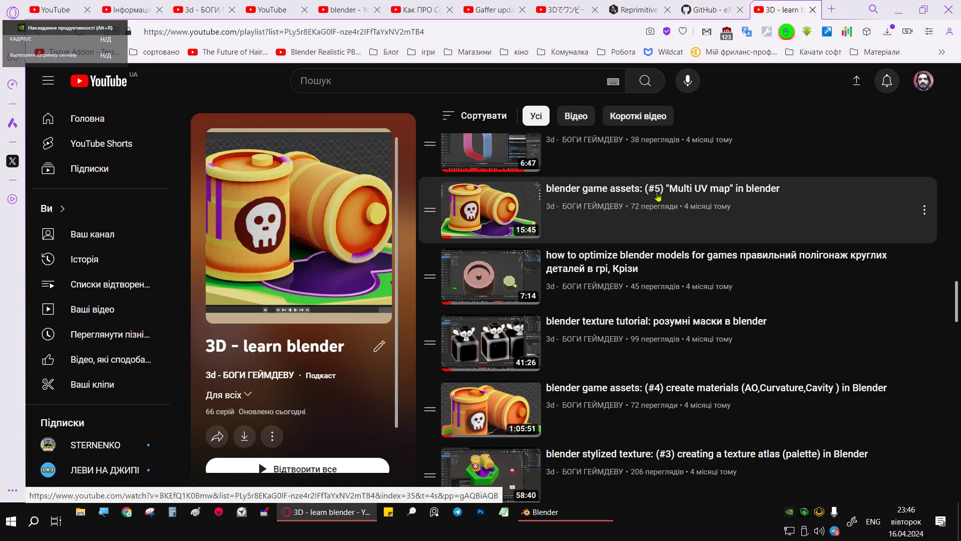
- Scroll through the learn-blender YouTube playlist
{"action": "scroll", "coordinate": [651, 252], "scroll_direction": "up", "scroll_amount": 1}
{"action": "scroll", "coordinate": [665, 261], "scroll_direction": "up", "scroll_amount": 2}
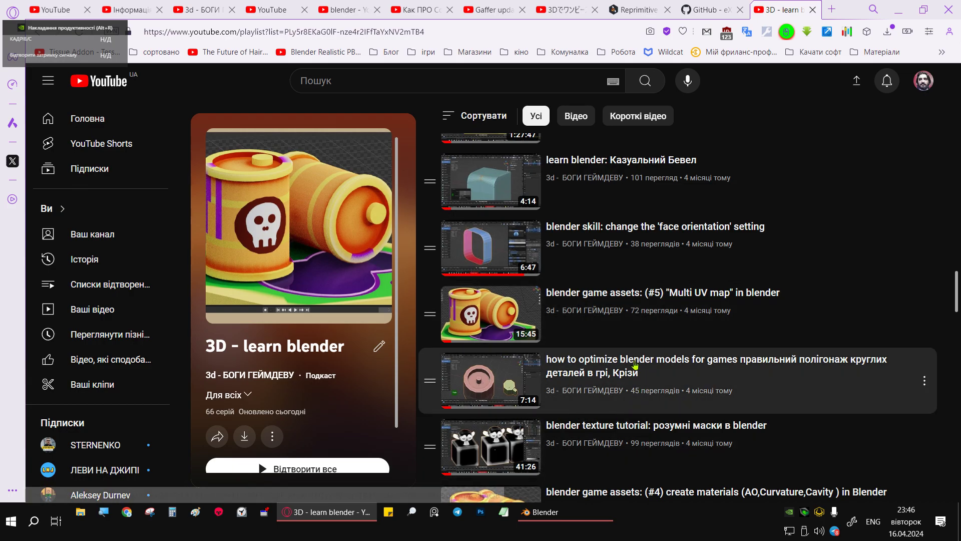
{"action": "scroll", "coordinate": [641, 355], "scroll_direction": "up", "scroll_amount": 3}
{"action": "scroll", "coordinate": [648, 345], "scroll_direction": "up", "scroll_amount": 3}
{"action": "scroll", "coordinate": [656, 335], "scroll_direction": "up", "scroll_amount": 4}
{"action": "scroll", "coordinate": [662, 323], "scroll_direction": "up", "scroll_amount": 3}
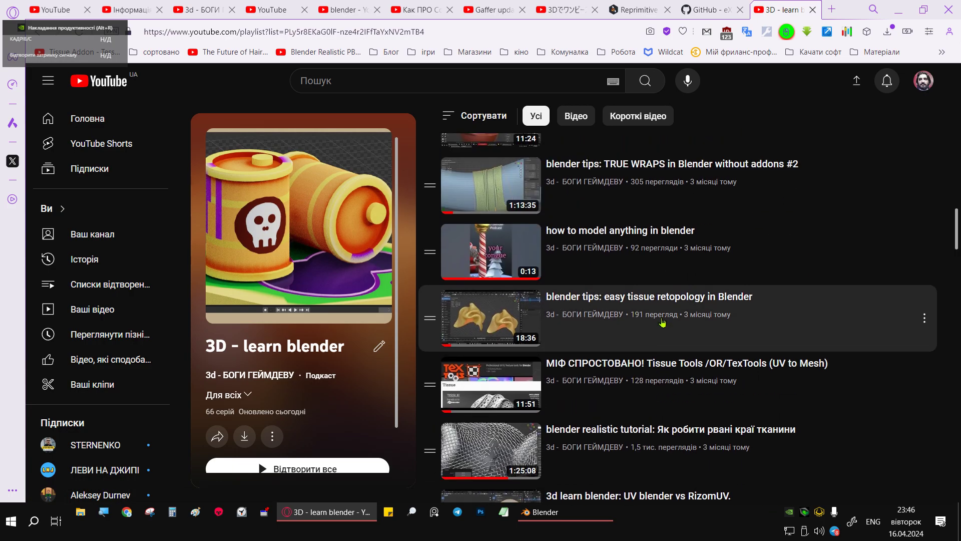
{"action": "scroll", "coordinate": [657, 312], "scroll_direction": "up", "scroll_amount": 3}
{"action": "scroll", "coordinate": [652, 301], "scroll_direction": "up", "scroll_amount": 4}
{"action": "scroll", "coordinate": [647, 290], "scroll_direction": "up", "scroll_amount": 2}
{"action": "scroll", "coordinate": [642, 280], "scroll_direction": "up", "scroll_amount": 4}
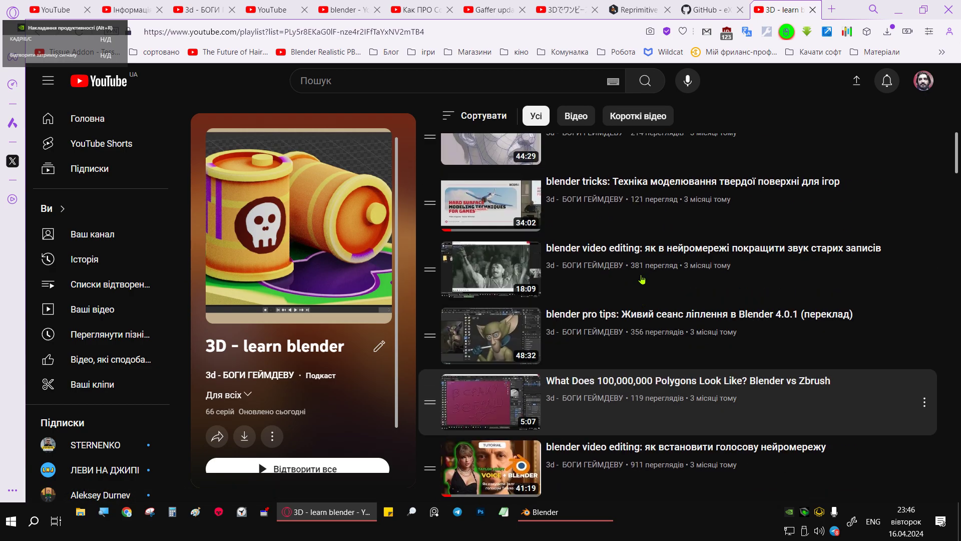
{"action": "scroll", "coordinate": [636, 283], "scroll_direction": "up", "scroll_amount": 5}
{"action": "scroll", "coordinate": [628, 287], "scroll_direction": "up", "scroll_amount": 4}
{"action": "scroll", "coordinate": [618, 293], "scroll_direction": "up", "scroll_amount": 3}
{"action": "scroll", "coordinate": [607, 300], "scroll_direction": "up", "scroll_amount": 1}
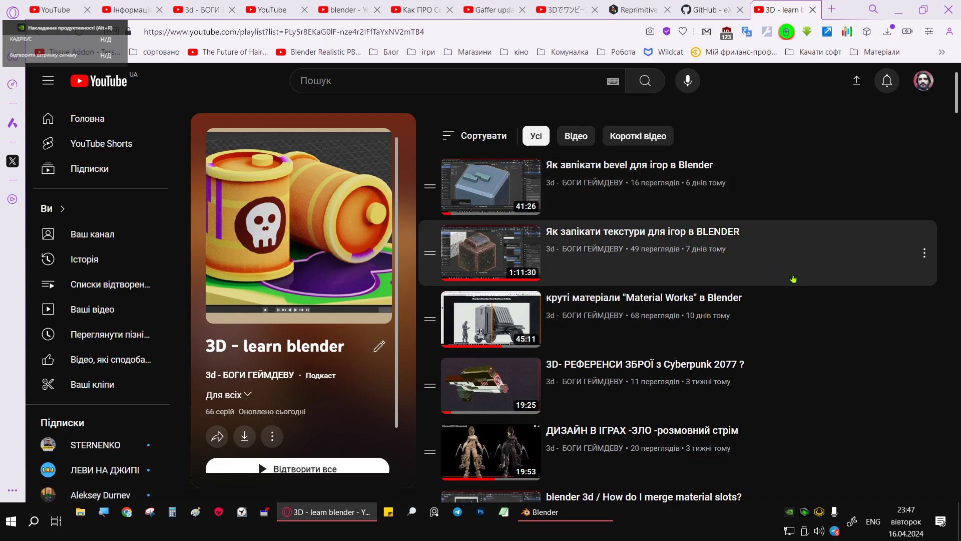
{"action": "scroll", "coordinate": [793, 278], "scroll_direction": "down", "scroll_amount": 3}
{"action": "scroll", "coordinate": [776, 282], "scroll_direction": "up", "scroll_amount": 3}
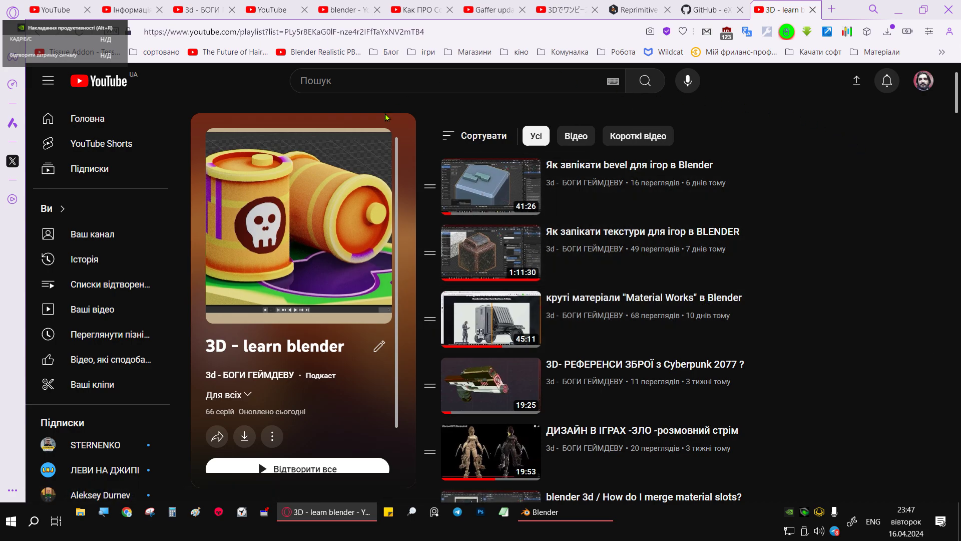
{"action": "scroll", "coordinate": [767, 326], "scroll_direction": "down", "scroll_amount": 2}
{"action": "scroll", "coordinate": [763, 330], "scroll_direction": "down", "scroll_amount": 3}
{"action": "scroll", "coordinate": [759, 335], "scroll_direction": "down", "scroll_amount": 1}
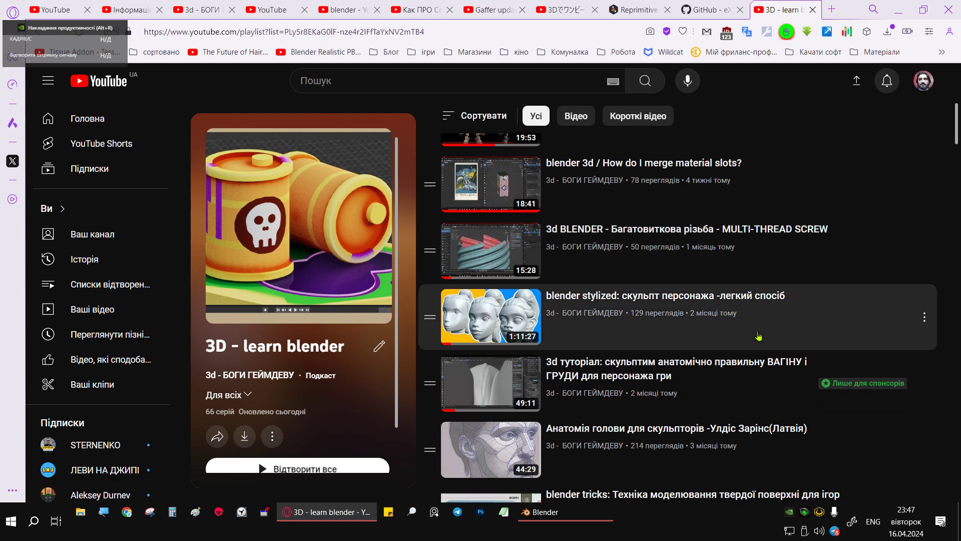
{"action": "scroll", "coordinate": [758, 336], "scroll_direction": "down", "scroll_amount": 2}
{"action": "scroll", "coordinate": [758, 335], "scroll_direction": "down", "scroll_amount": 1}
- Bring Blender back to the front, then orbit and zoom out to see the whole scene
{"action": "left_click", "coordinate": [543, 511]}
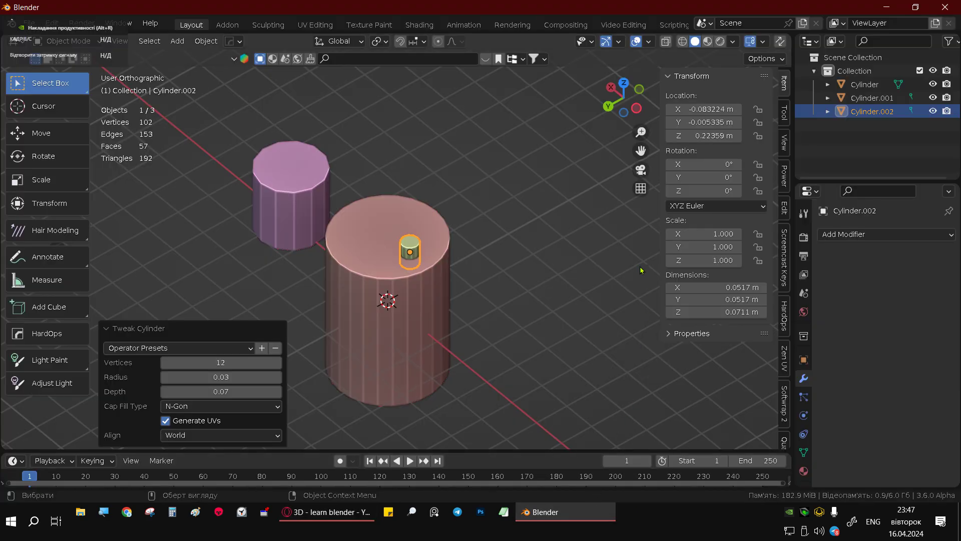
{"action": "middle_click_drag", "start_coordinate": [546, 216], "coordinate": [501, 245]}
{"action": "scroll", "coordinate": [499, 246], "scroll_direction": "down", "scroll_amount": 2}
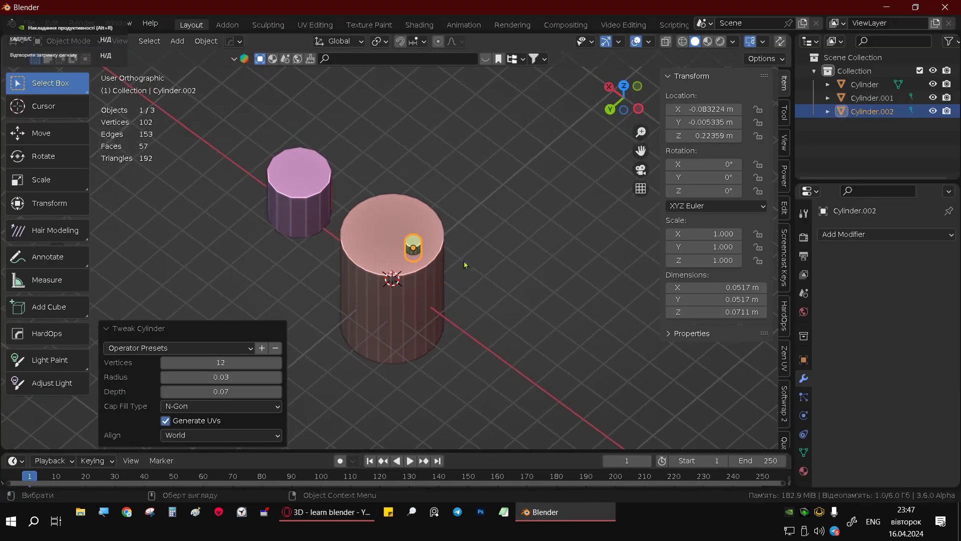